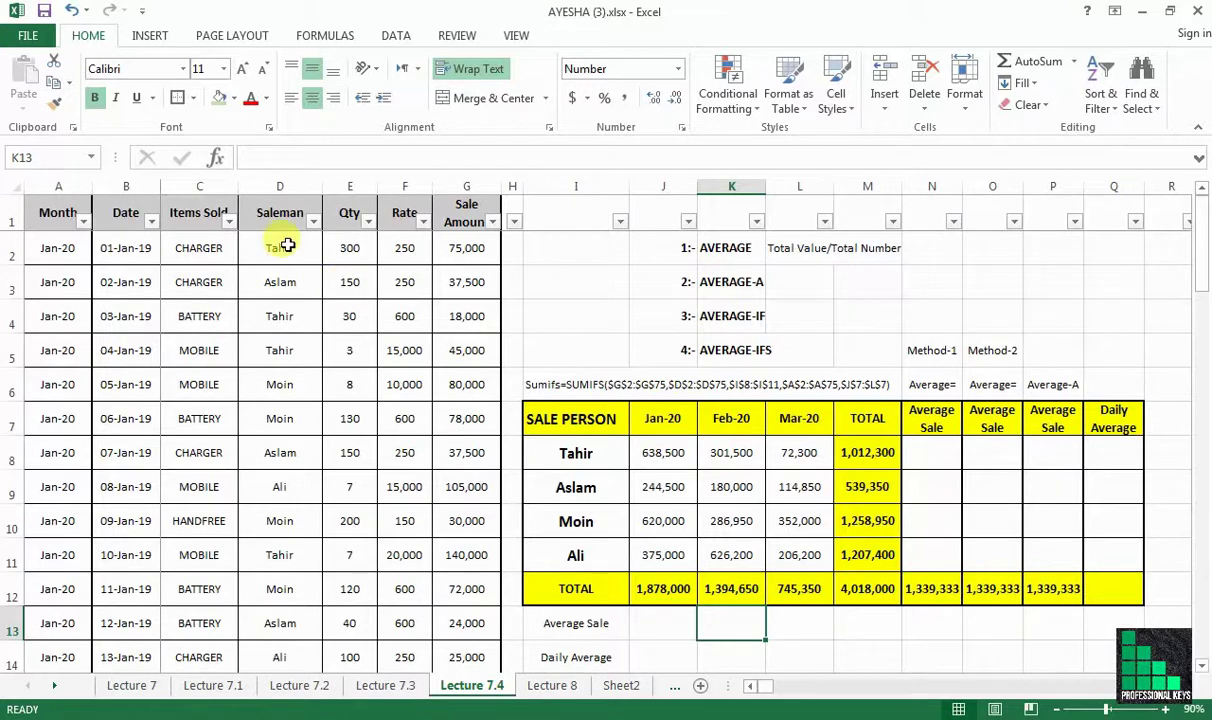
Step: Enter =M8/COUNT(J8:L8) in Tahir's Method-1 Average Sale cell, giving 337,433
{"action": "left_click_drag", "start_coordinate": [280, 250], "coordinate": [275, 585]}
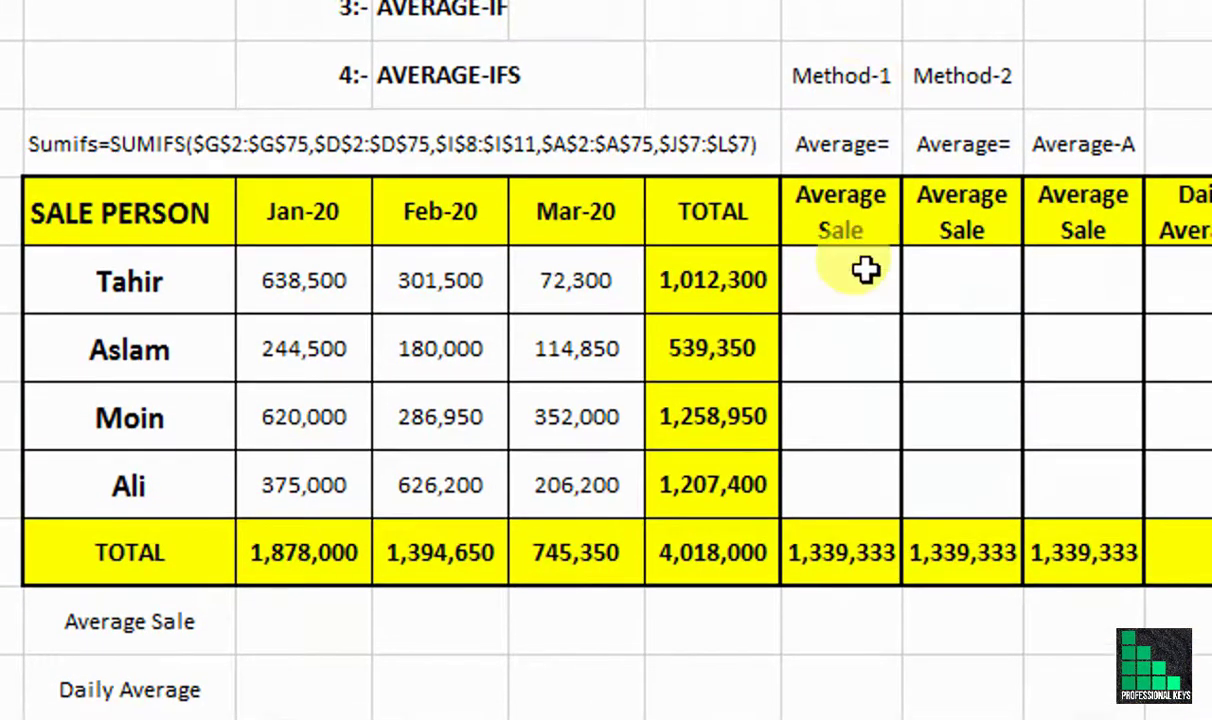
{"action": "left_click", "coordinate": [864, 258]}
{"action": "type", "text": "="}
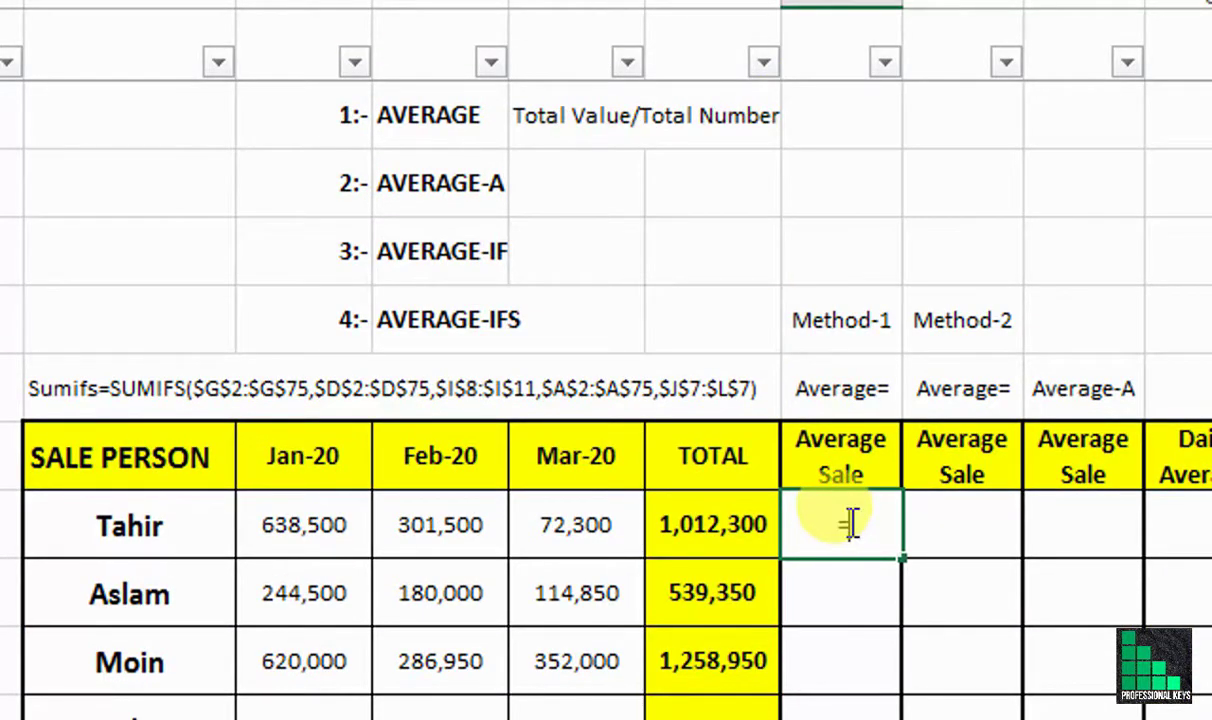
{"action": "left_click", "coordinate": [712, 532]}
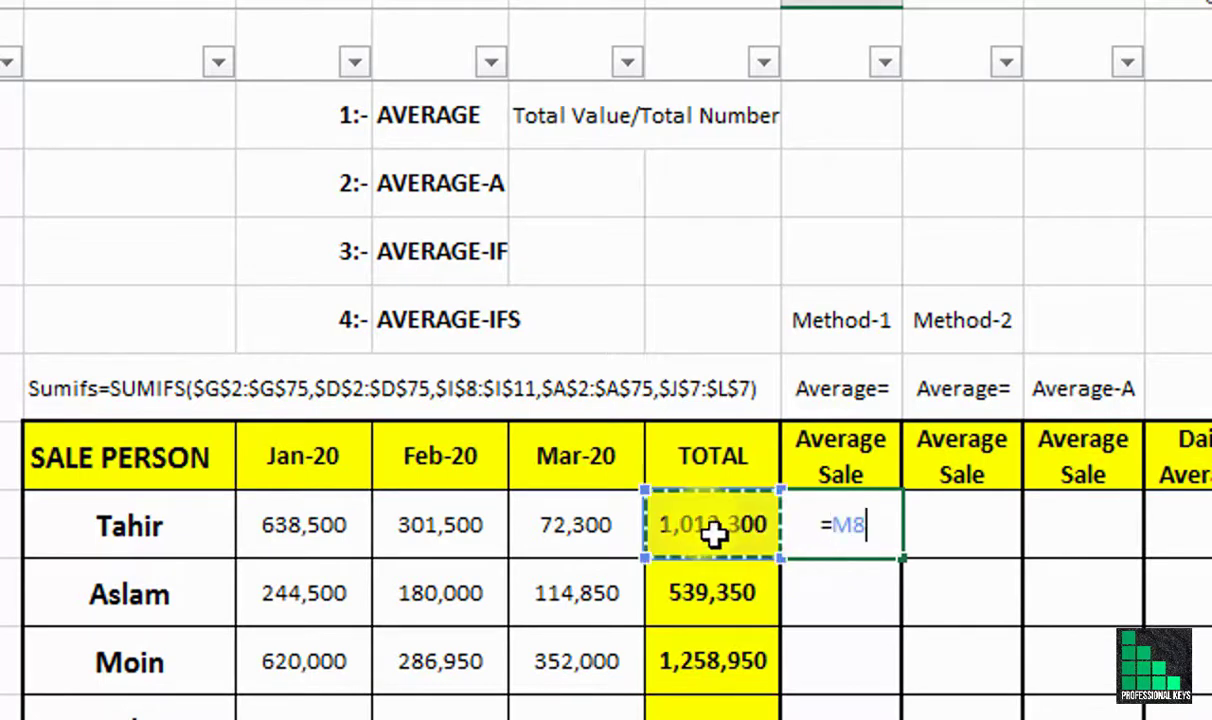
{"action": "type", "text": "/"}
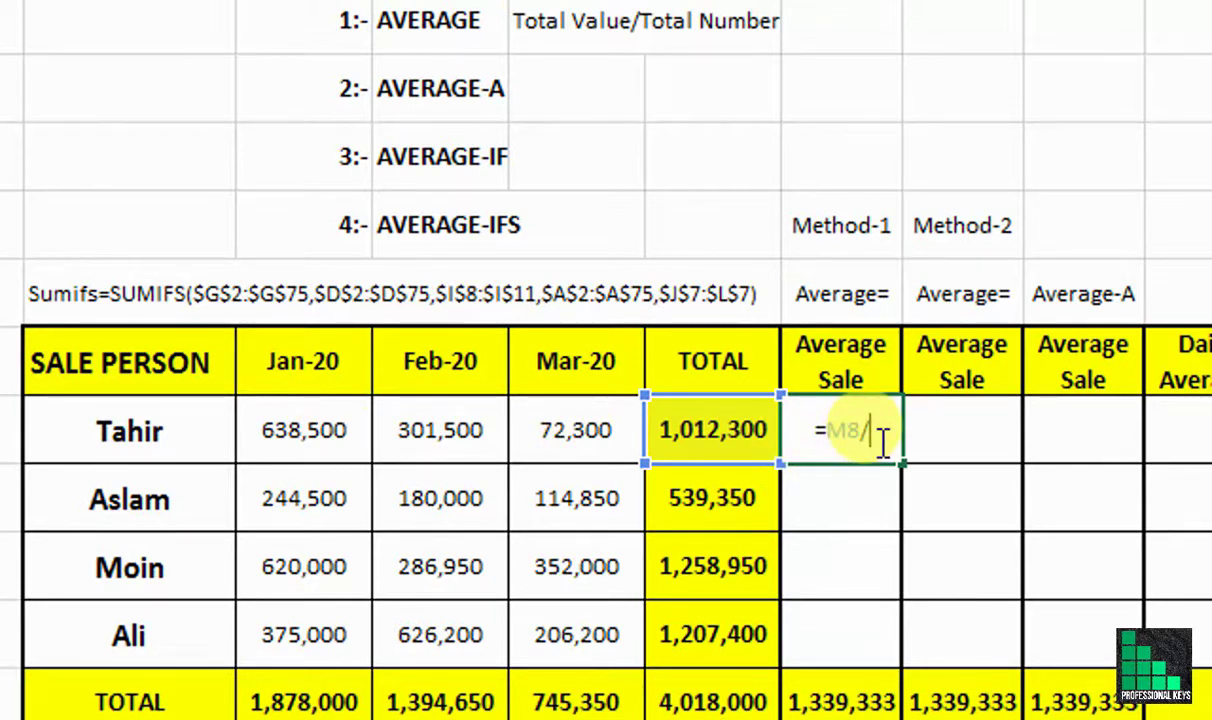
{"action": "type", "text": "co"}
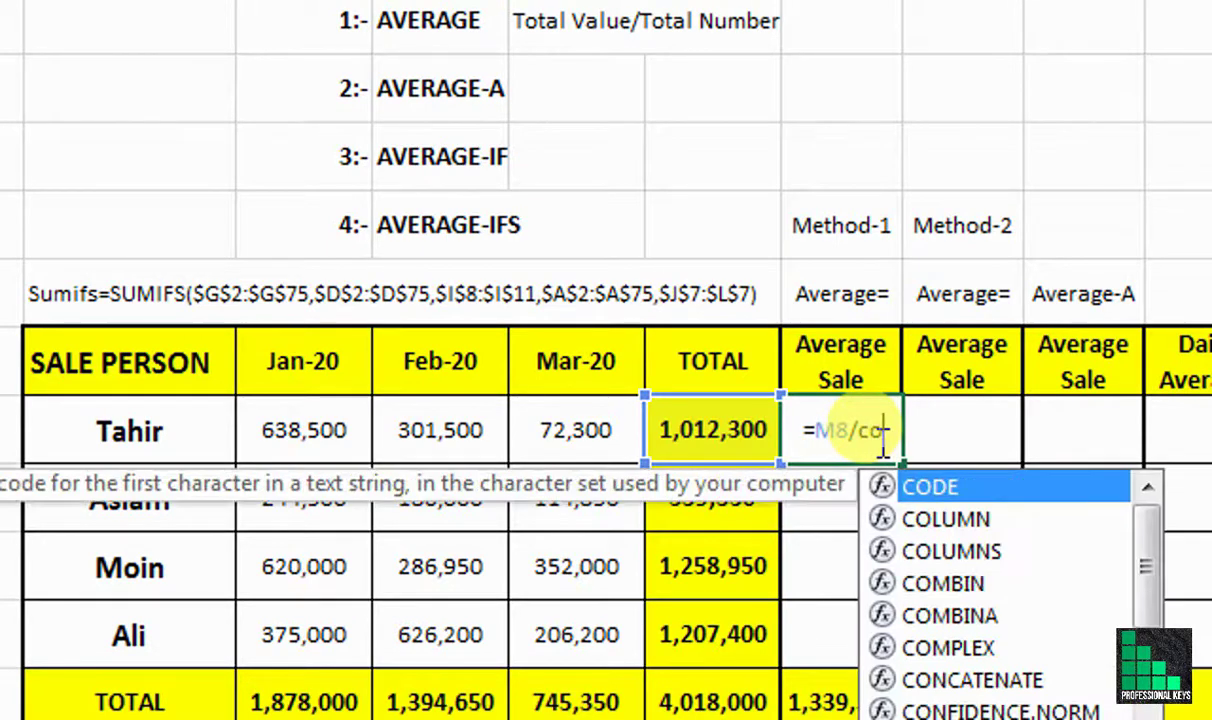
{"action": "type", "text": "unt"}
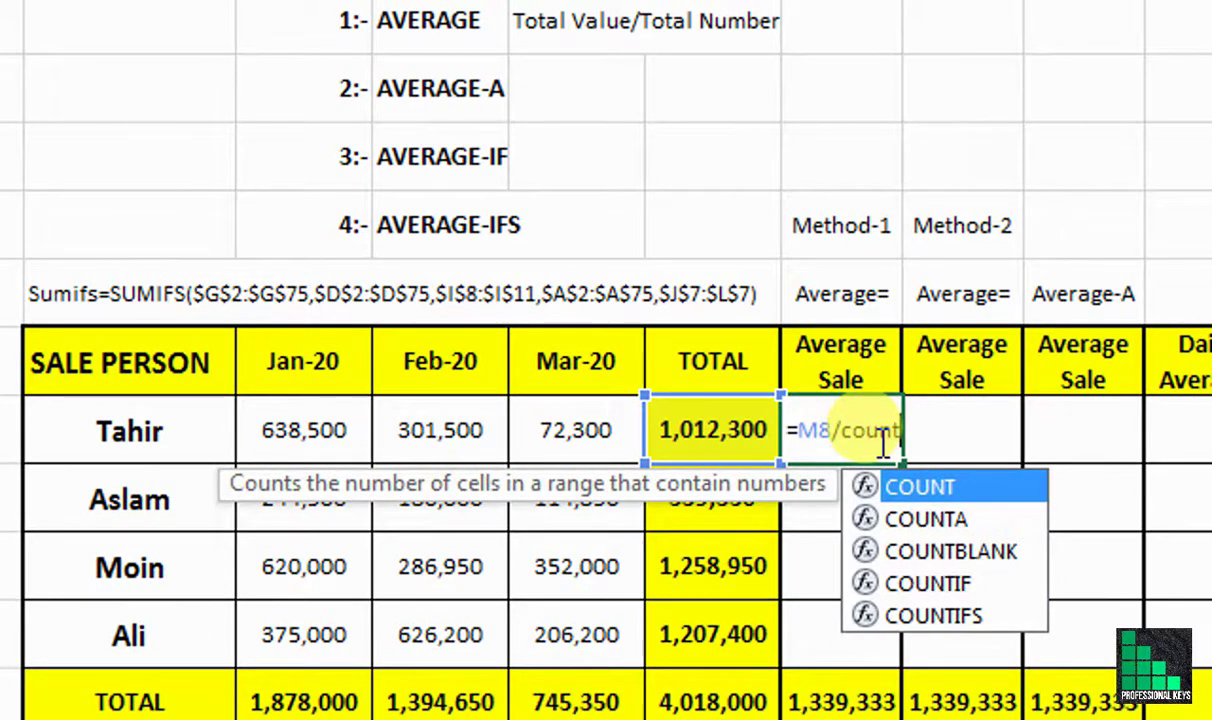
{"action": "double_click", "coordinate": [900, 487]}
{"action": "left_click_drag", "start_coordinate": [310, 430], "coordinate": [545, 422]}
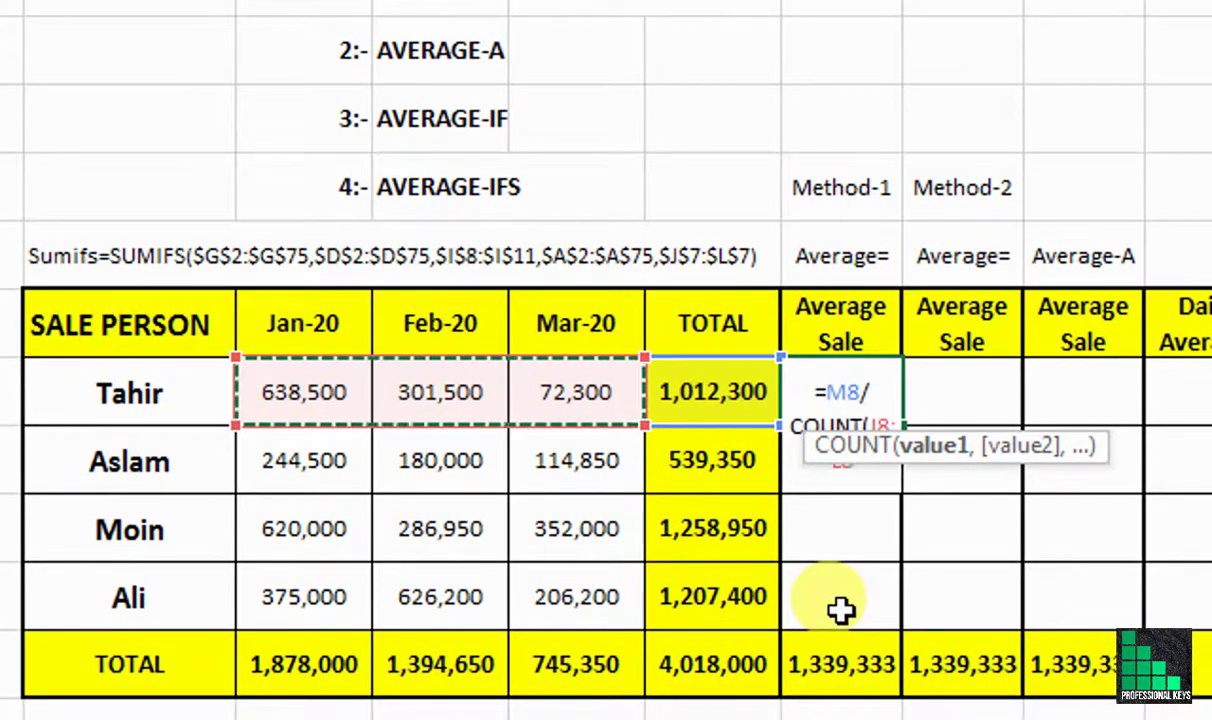
{"action": "key", "text": "Return"}
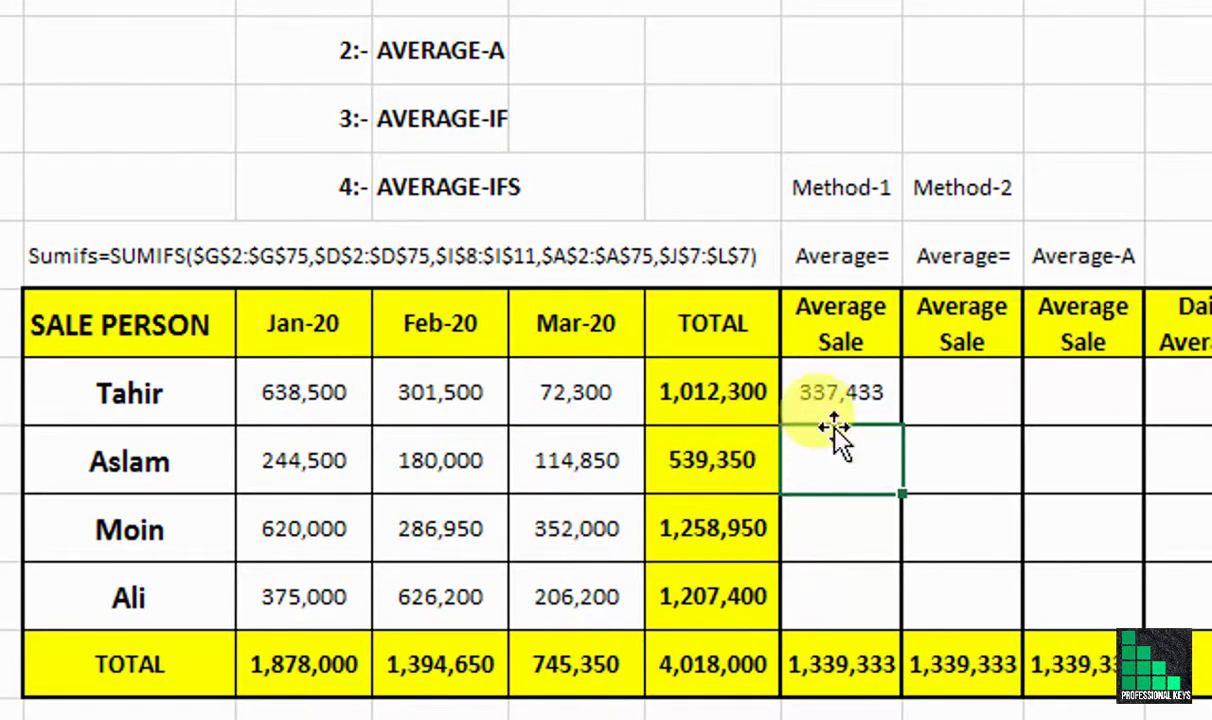
Step: Copy Tahir's average formula down N9:N12 for the remaining salespeople
{"action": "left_click", "coordinate": [840, 392]}
{"action": "key", "text": "ctrl+c"}
{"action": "key", "text": "shift+Down"}
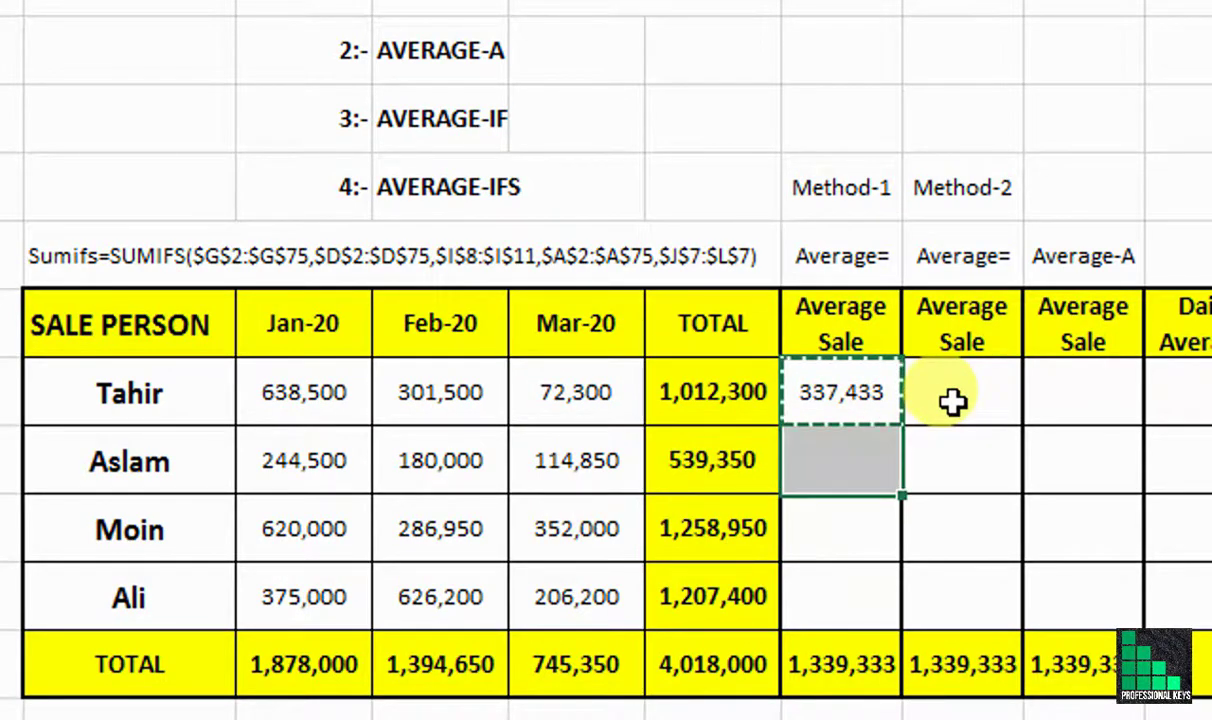
{"action": "key", "text": "shift+Down"}
{"action": "key", "text": "shift+Down"}
{"action": "key", "text": "shift+Down"}
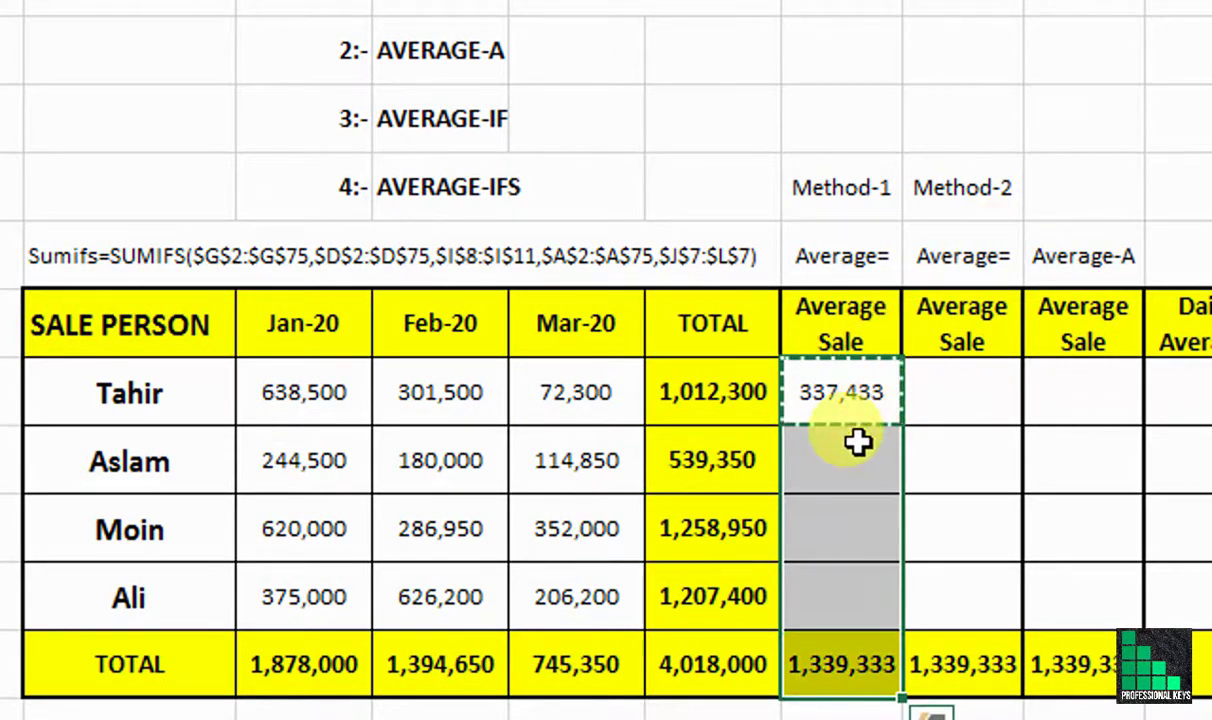
{"action": "right_click", "coordinate": [858, 443]}
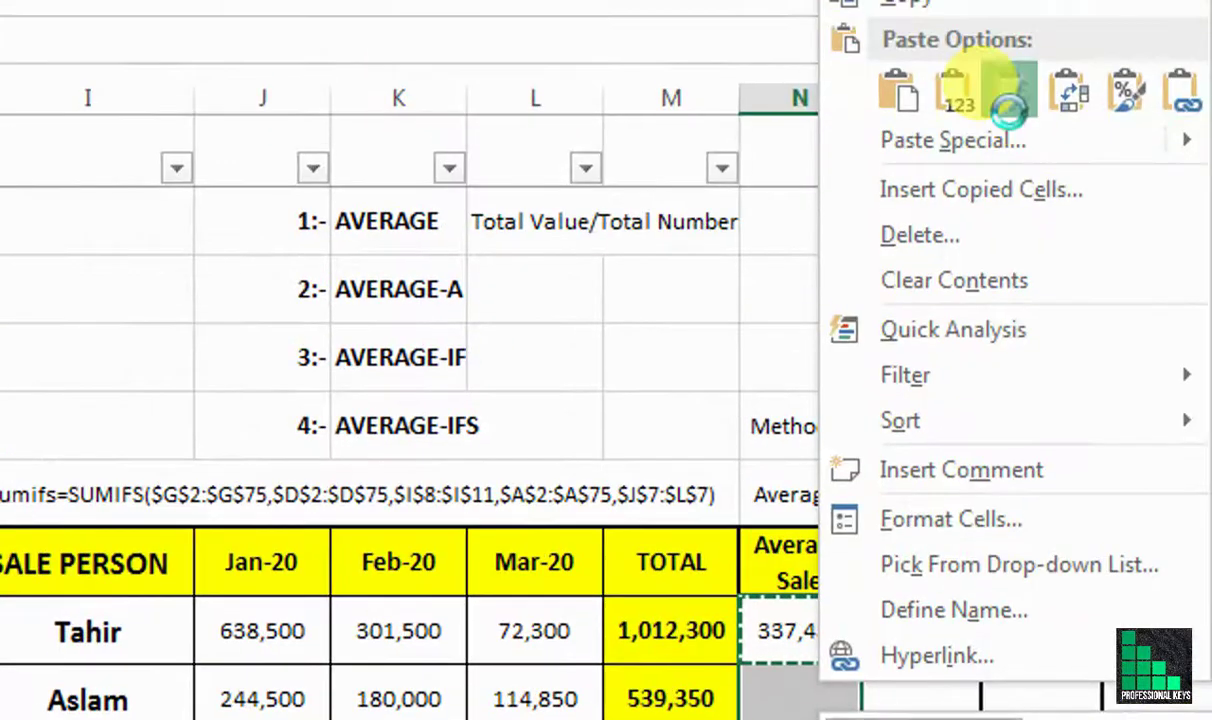
{"action": "left_click", "coordinate": [1005, 92]}
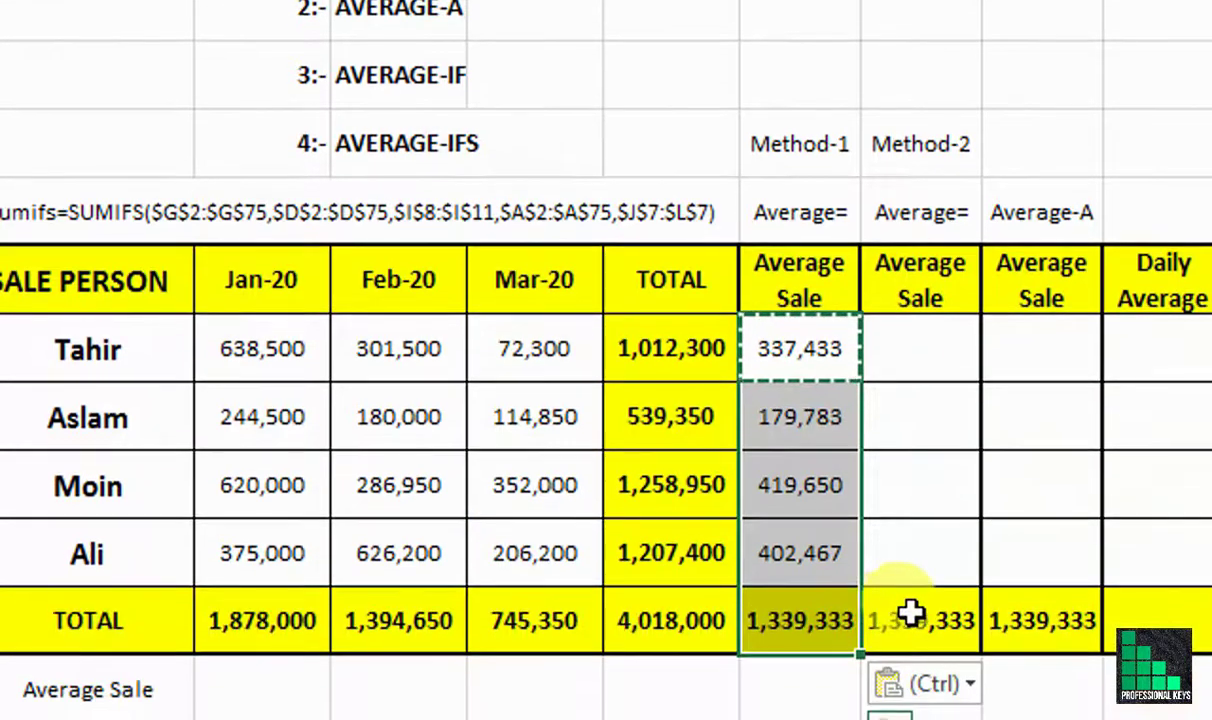
Step: Clear the two stray TOTAL values and begin an AVERAGE formula in Tahir's Method-2 cell
{"action": "left_click_drag", "start_coordinate": [915, 615], "coordinate": [1020, 612]}
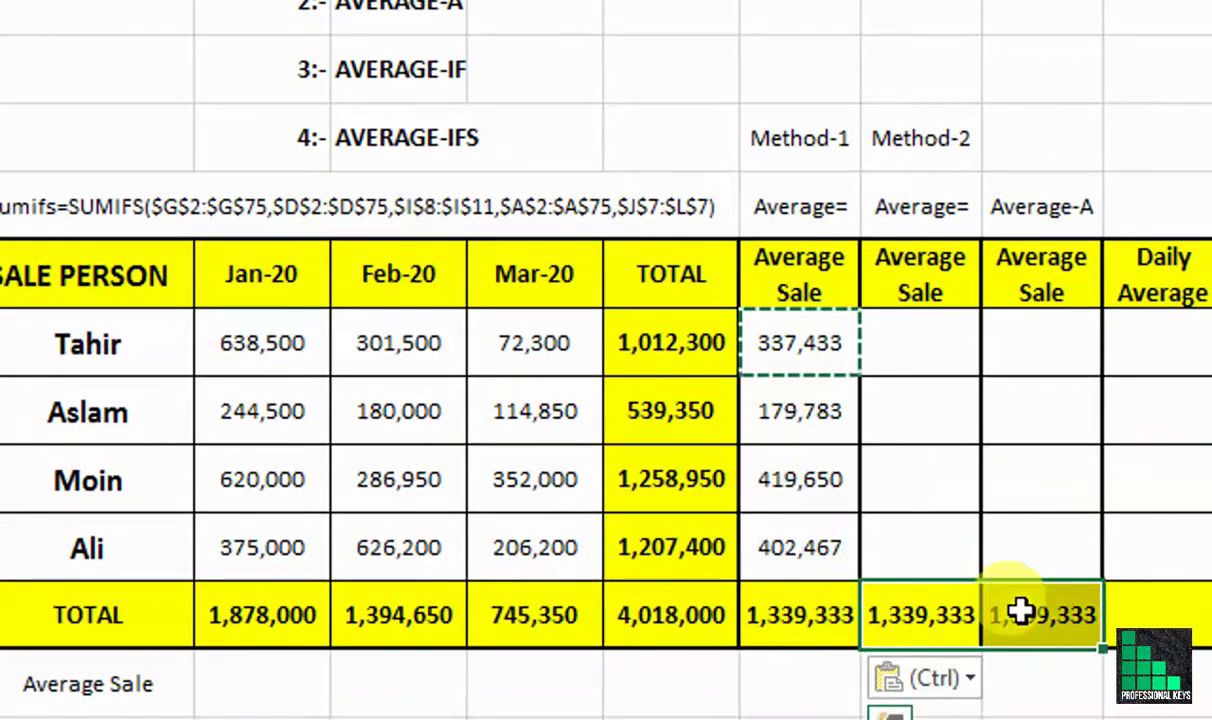
{"action": "key", "text": "Delete"}
{"action": "left_click", "coordinate": [920, 360]}
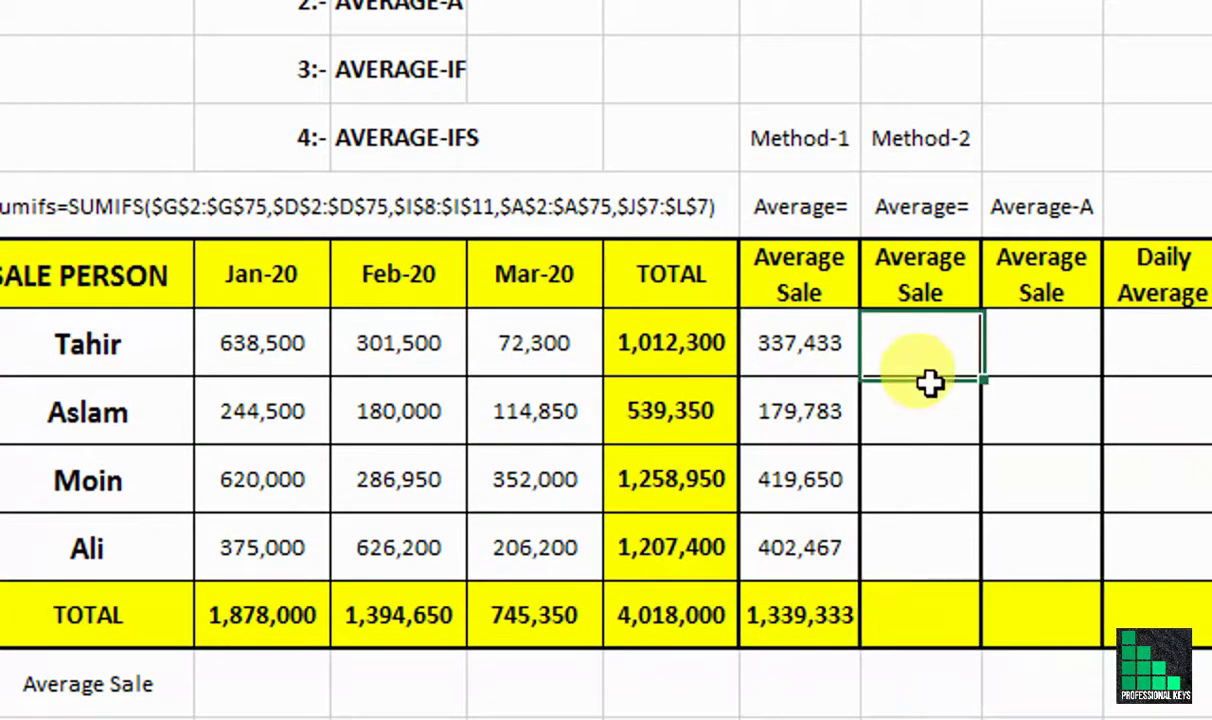
{"action": "left_click", "coordinate": [926, 387]}
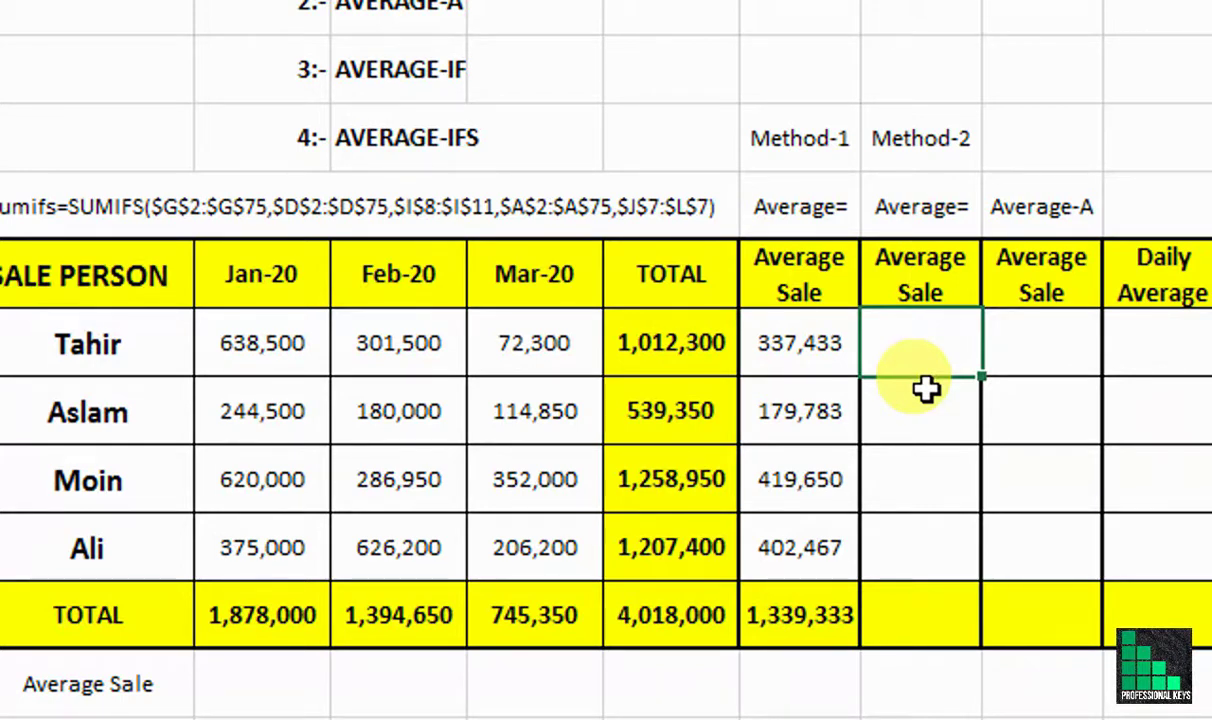
{"action": "type", "text": "=ave"}
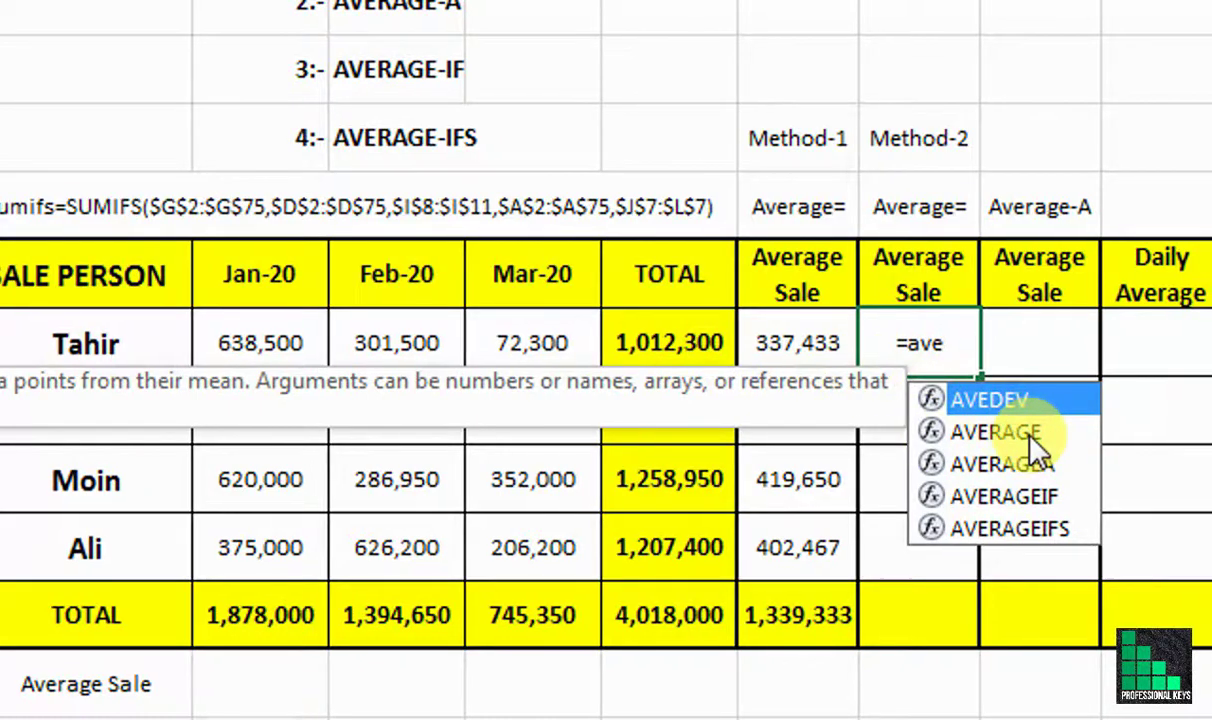
{"action": "left_click", "coordinate": [1022, 432]}
{"action": "double_click", "coordinate": [1024, 433]}
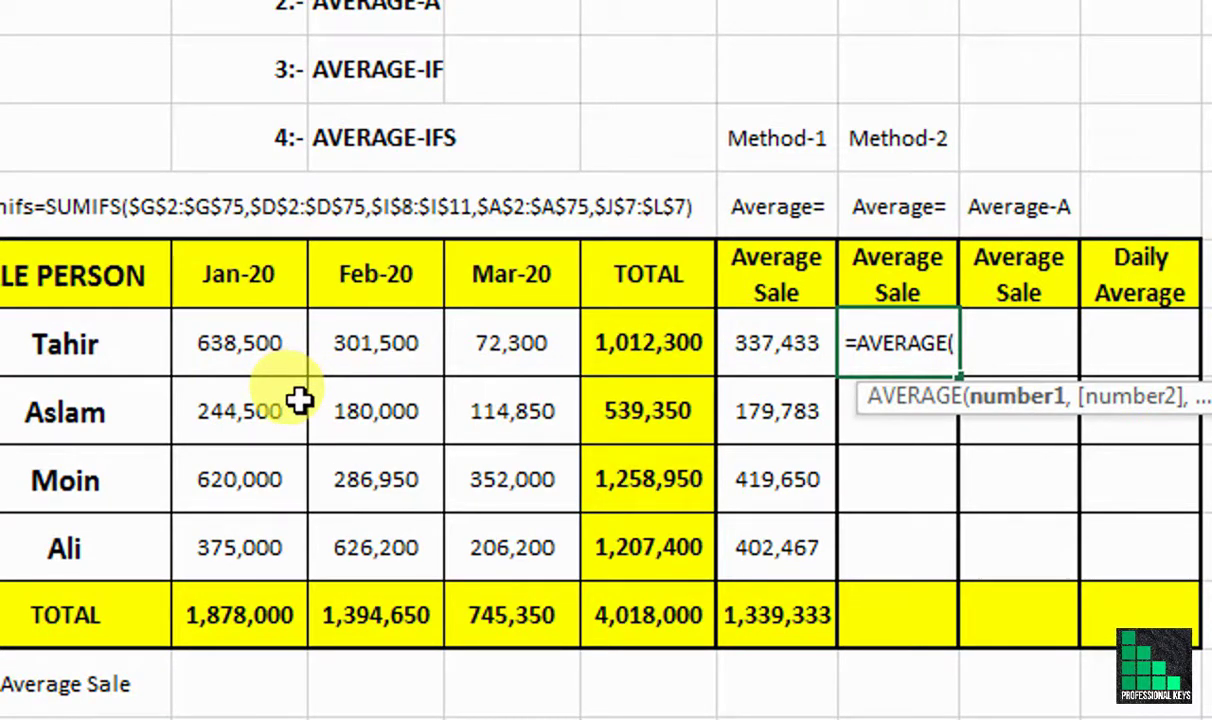
Step: Average Tahir's Jan-20 to Mar-20 sales as the single range J8:L8
{"action": "left_click", "coordinate": [245, 350]}
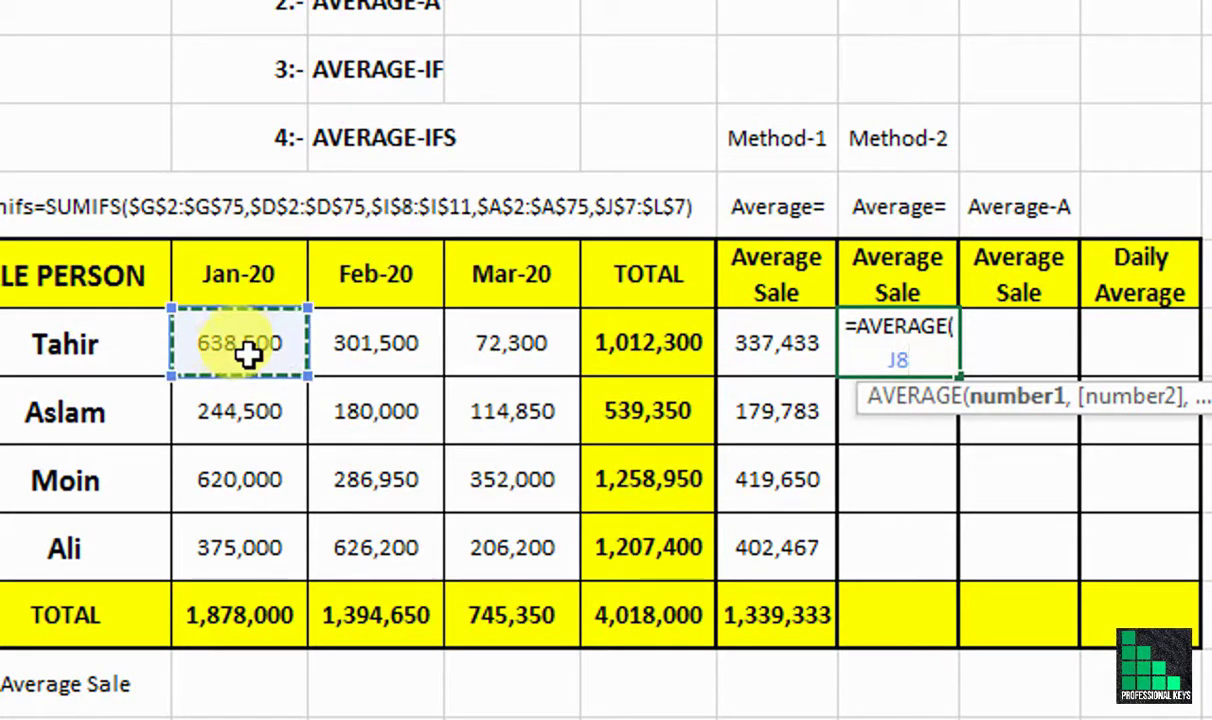
{"action": "type", "text": ","}
{"action": "left_click", "coordinate": [510, 352]}
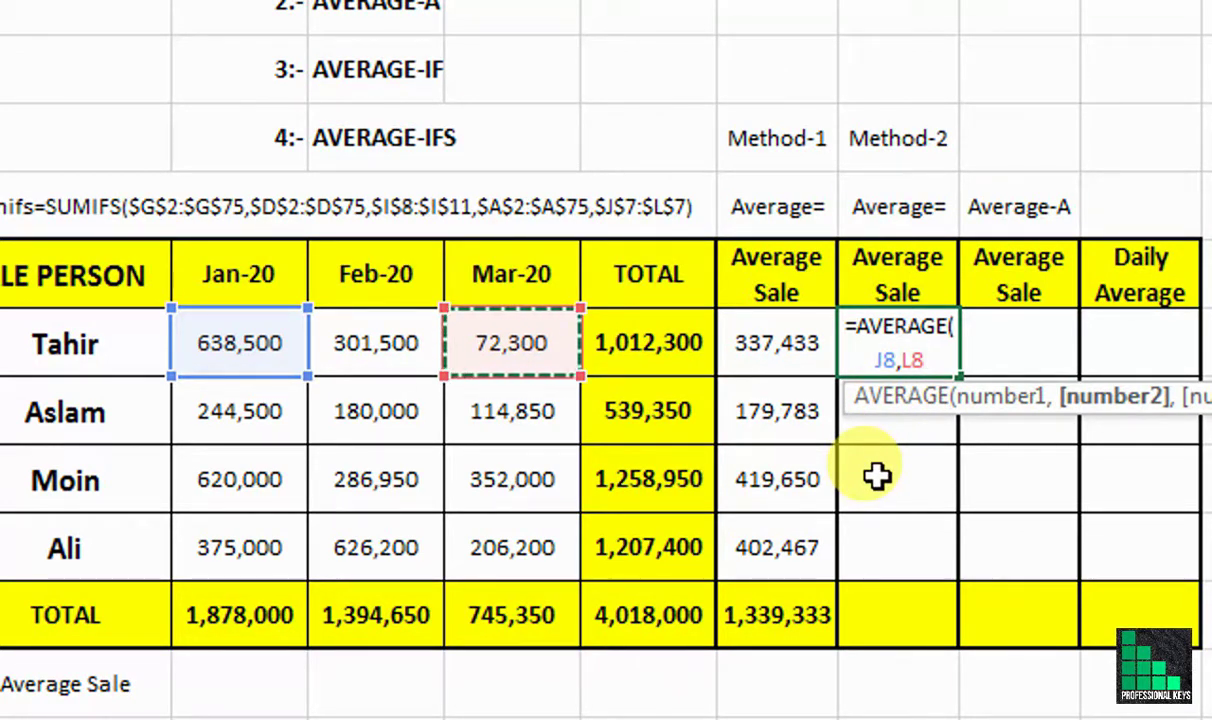
{"action": "key", "text": "BackSpace"}
{"action": "key", "text": "BackSpace"}
{"action": "key", "text": "BackSpace"}
{"action": "key", "text": "BackSpace"}
{"action": "key", "text": "BackSpace"}
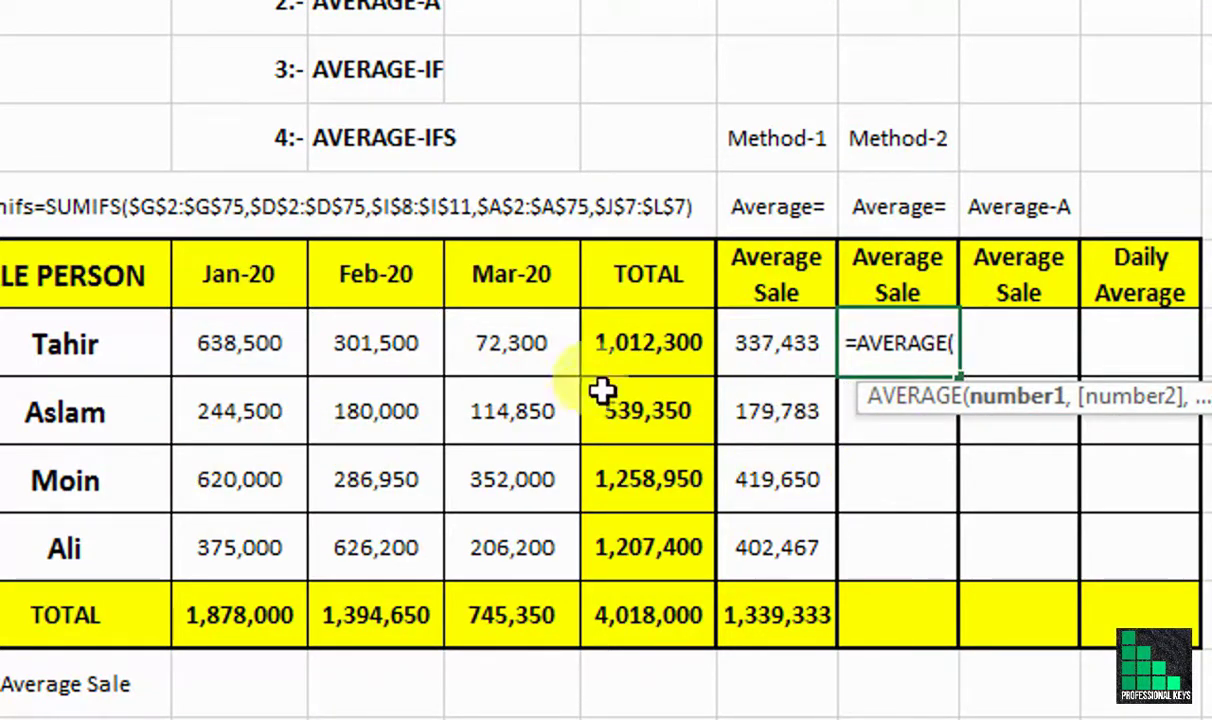
{"action": "left_click_drag", "start_coordinate": [279, 346], "coordinate": [500, 360]}
{"action": "key", "text": "Return"}
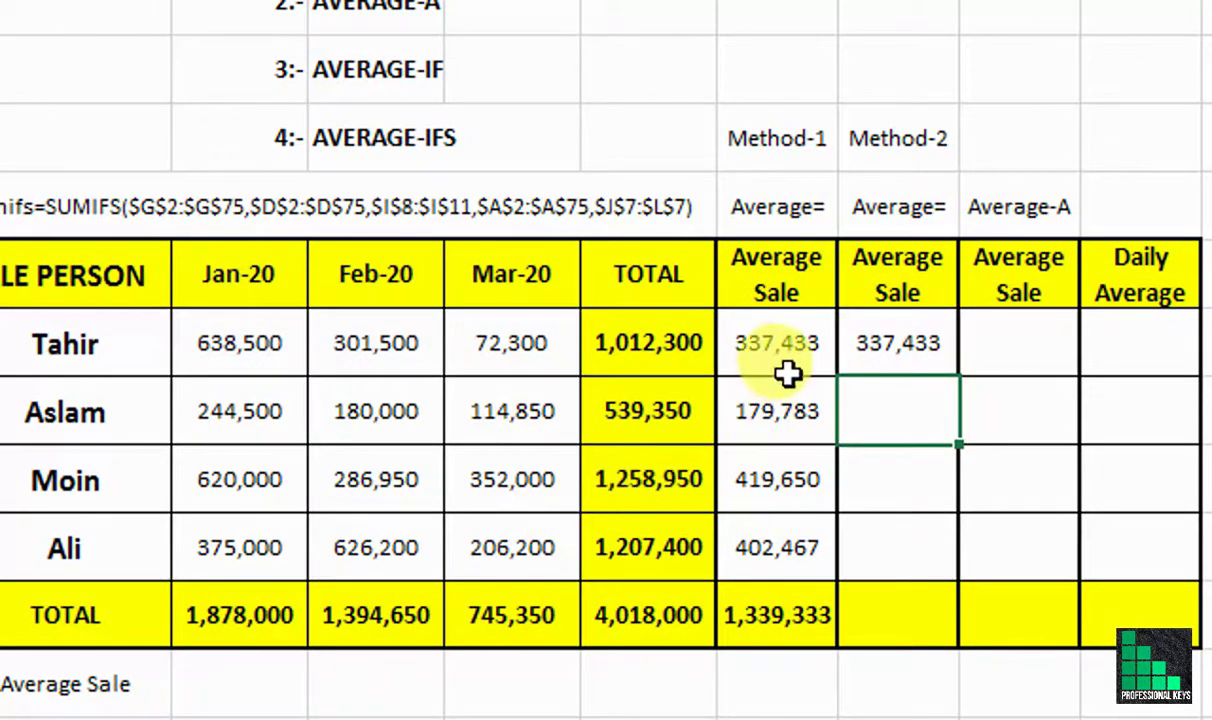
Step: Copy the AVERAGE formula into O9:O12 for the other salespeople
{"action": "right_click", "coordinate": [925, 360]}
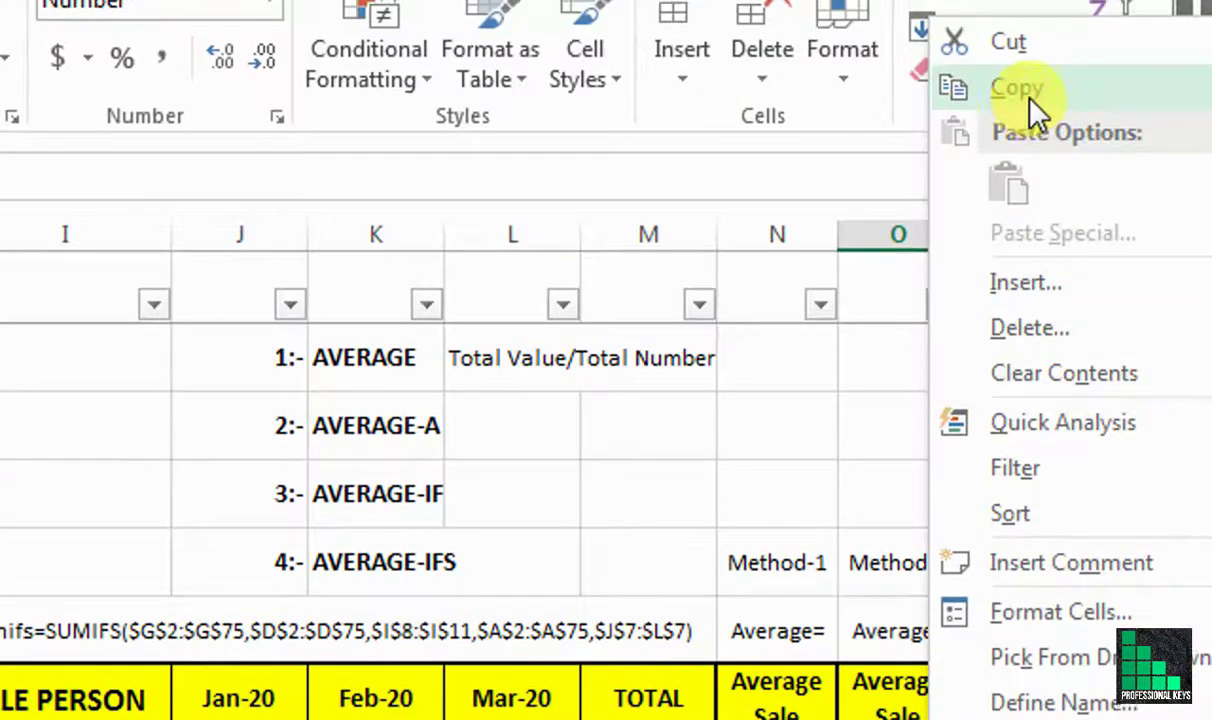
{"action": "left_click", "coordinate": [1000, 5]}
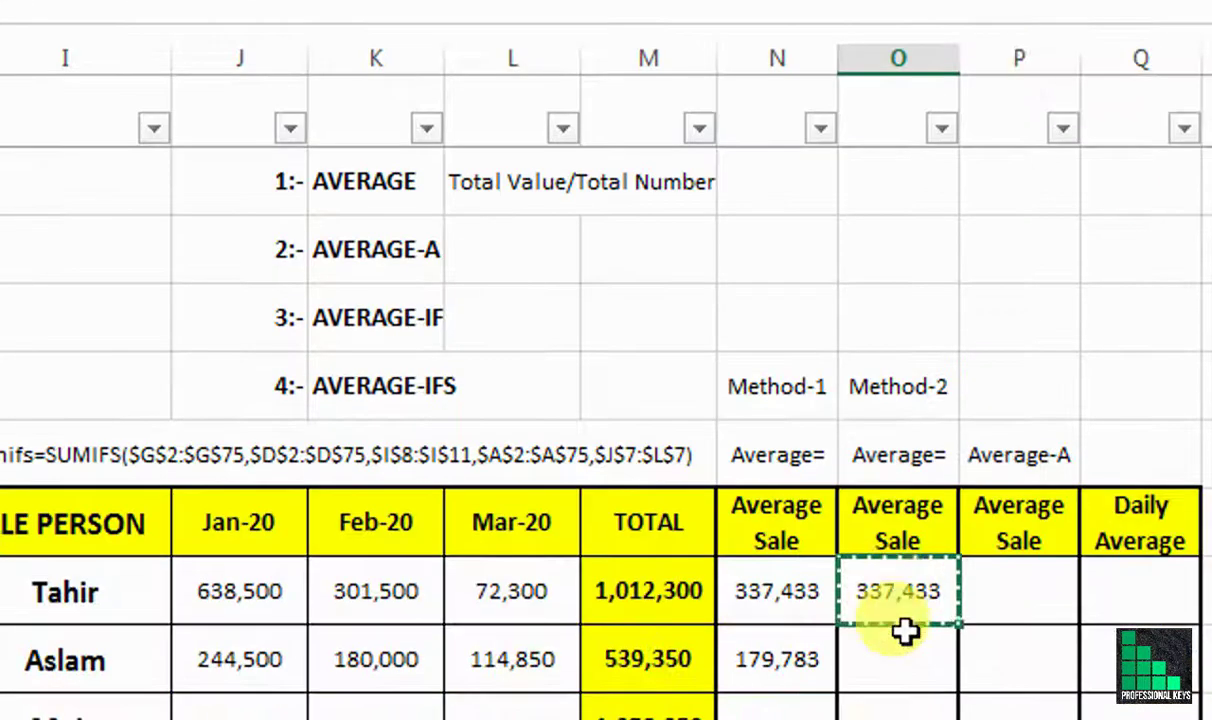
{"action": "mouse_move", "coordinate": [898, 545]}
{"action": "left_mouse_down"}
{"action": "mouse_move", "coordinate": [891, 645]}
{"action": "mouse_move", "coordinate": [895, 614]}
{"action": "left_mouse_up"}
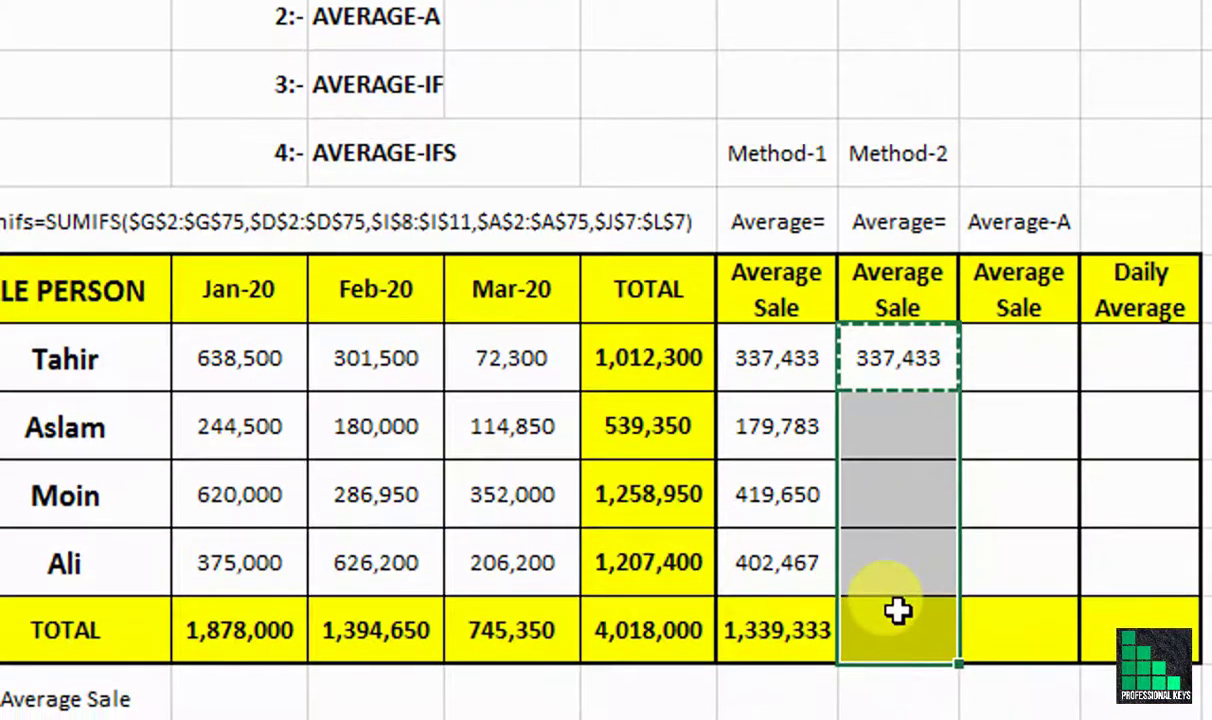
{"action": "right_click", "coordinate": [895, 616]}
{"action": "left_click", "coordinate": [1155, 30]}
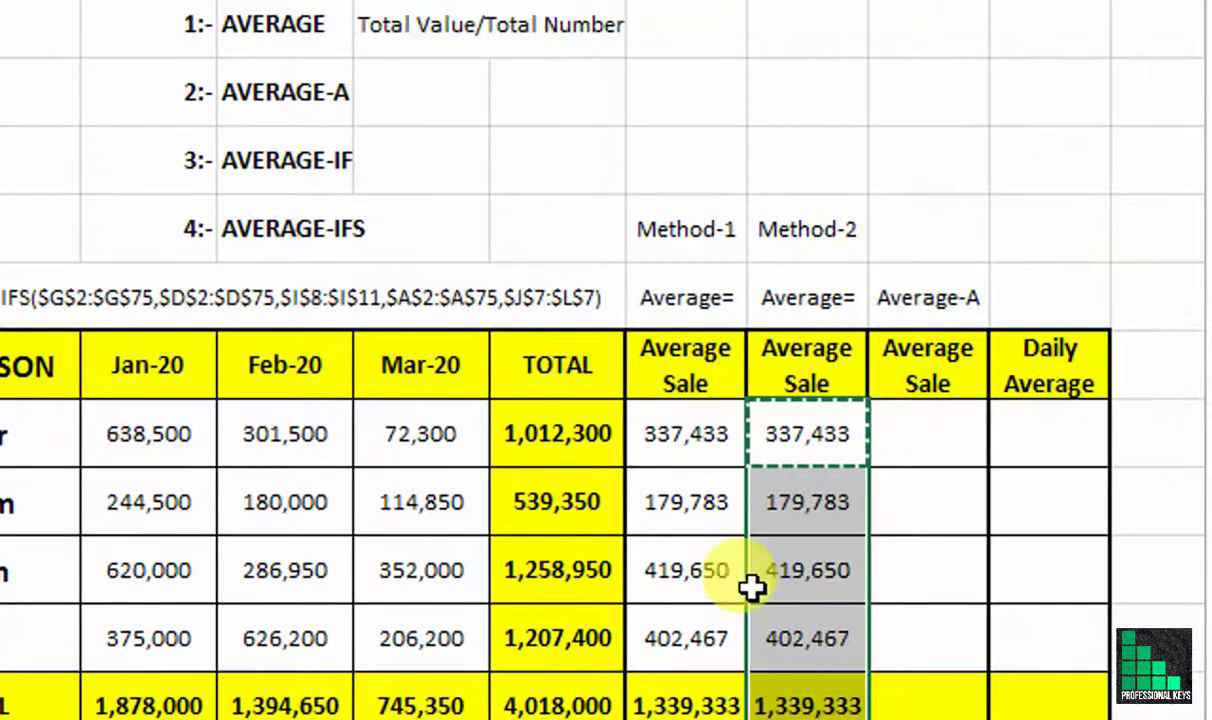
{"action": "key", "text": "Escape"}
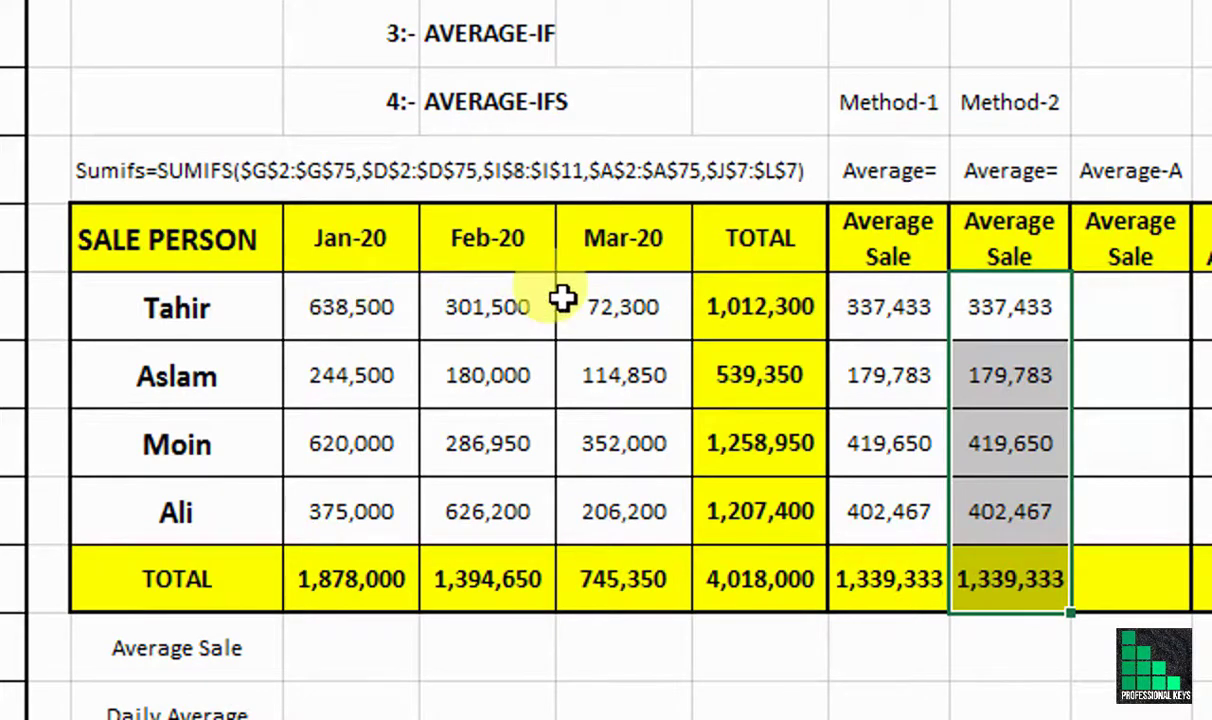
{"action": "left_click", "coordinate": [933, 311]}
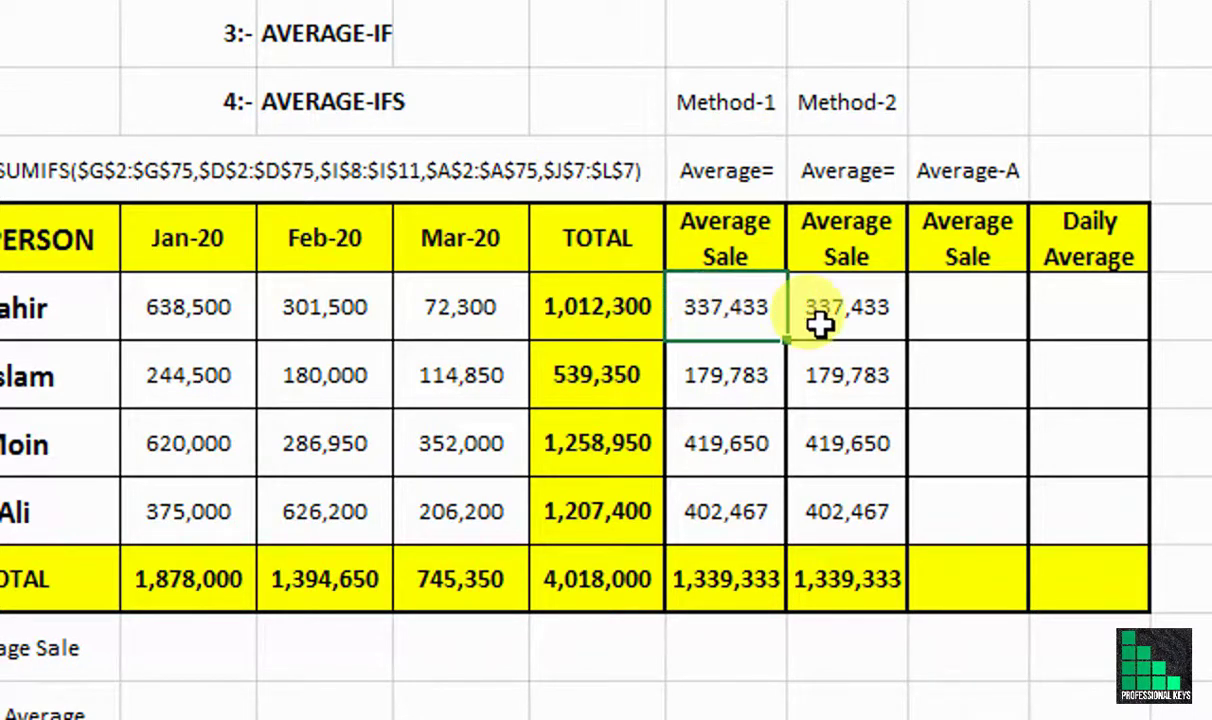
Step: Enter =AVERAGEA(J8:L8) in Tahir's Average-A cell, giving 337,433
{"action": "left_click", "coordinate": [968, 321]}
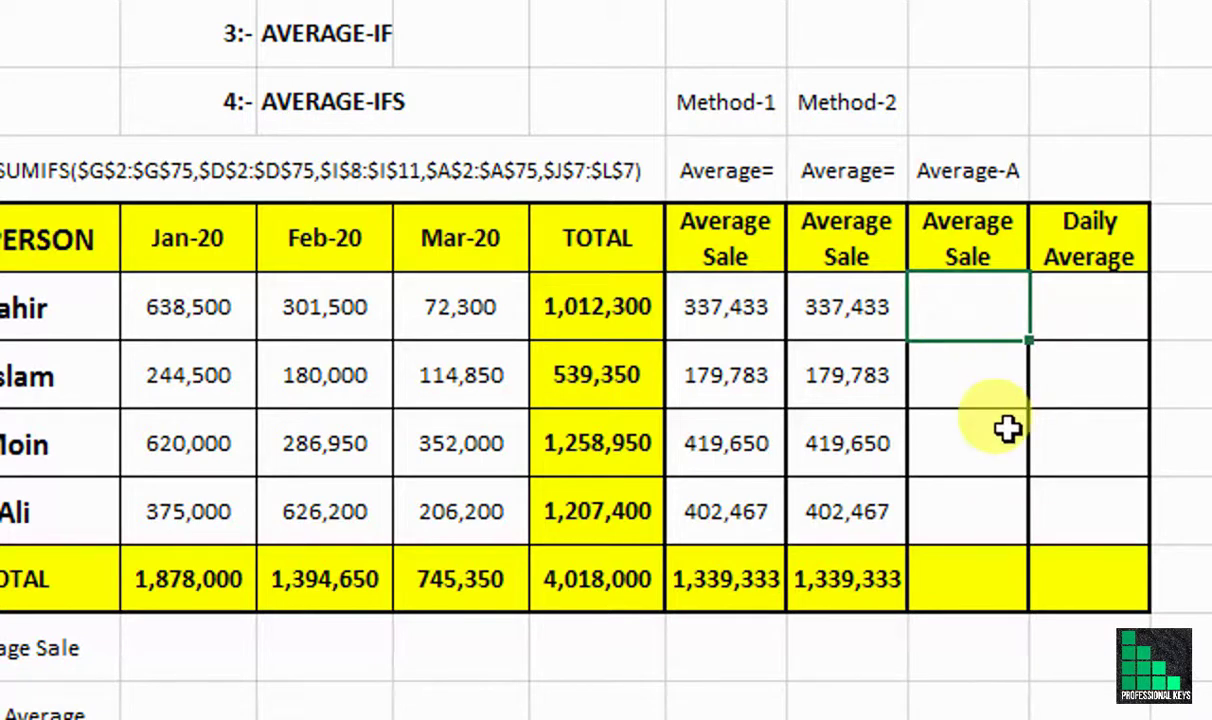
{"action": "type", "text": "=ave"}
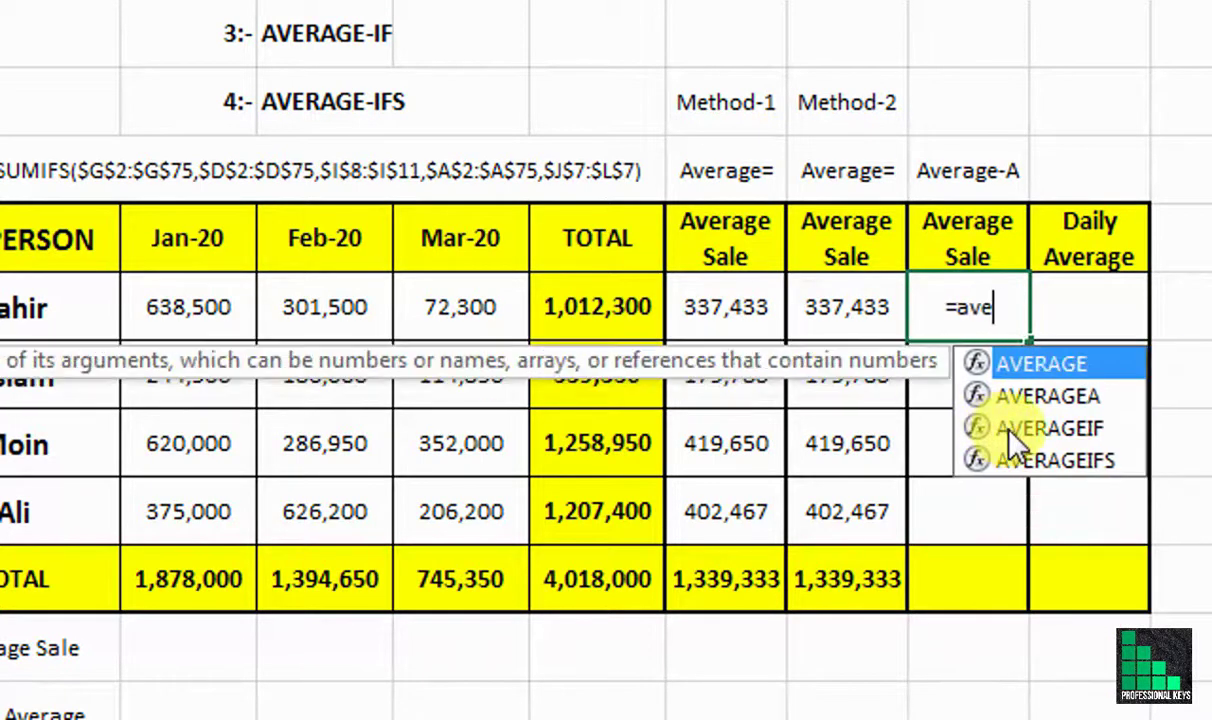
{"action": "type", "text": "rag"}
{"action": "key", "text": "Down"}
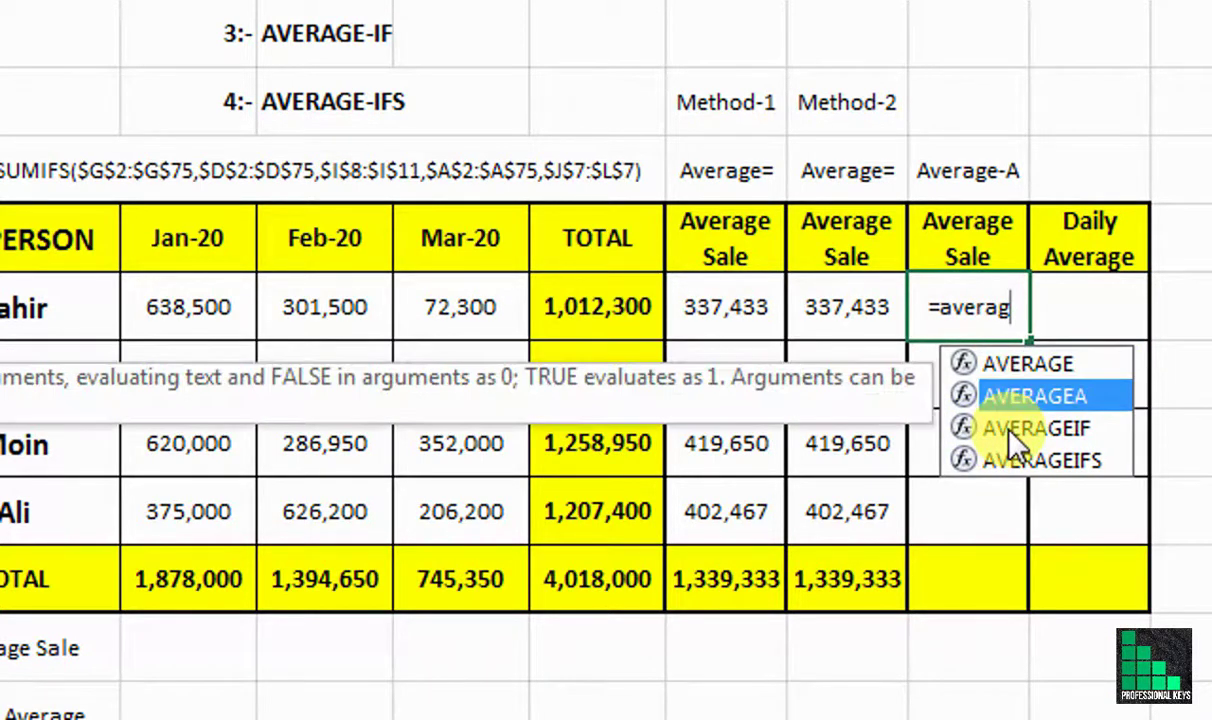
{"action": "key", "text": "Tab"}
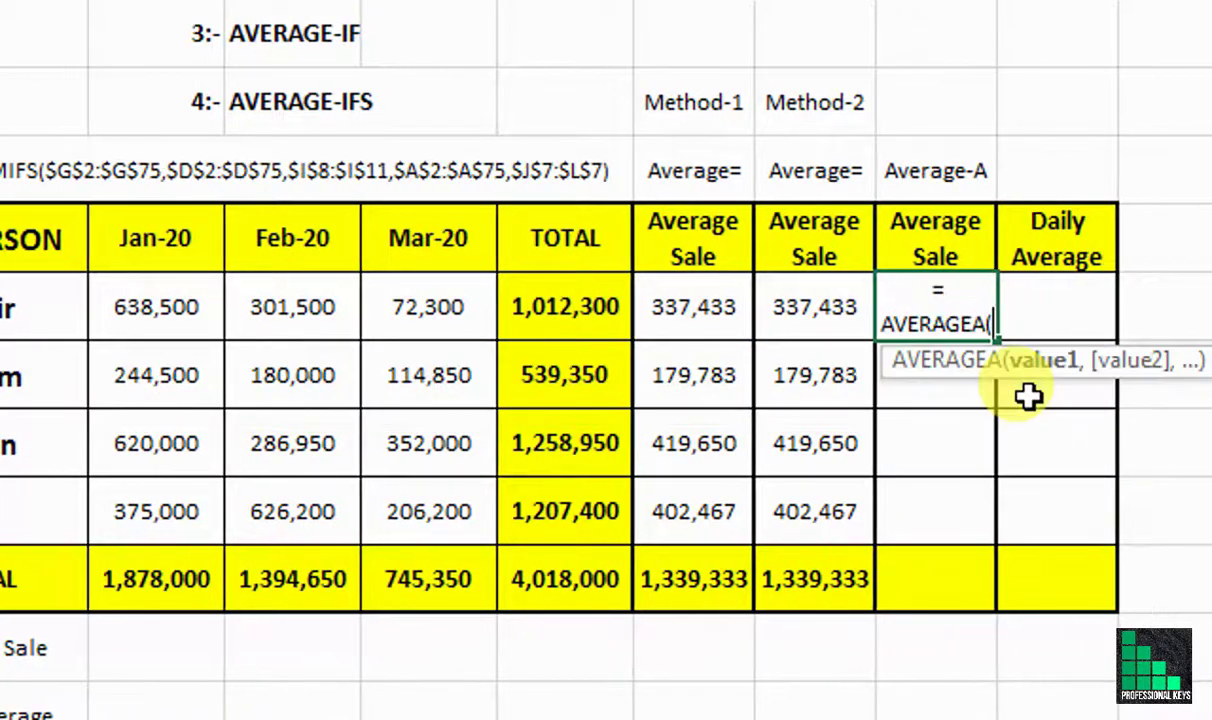
{"action": "left_click_drag", "start_coordinate": [157, 310], "coordinate": [422, 306]}
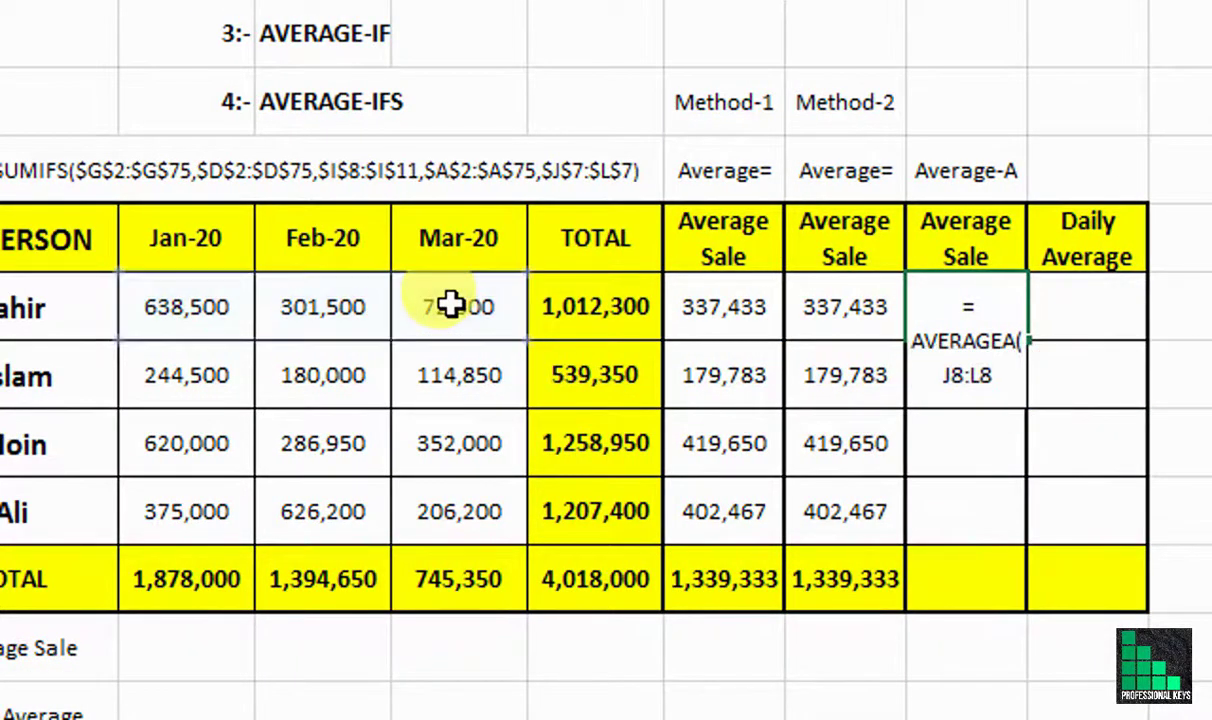
{"action": "key", "text": "Return"}
Step: Paste the AVERAGEA formula down to the TOTAL row and set Tahir's Mar-20 sale to X
{"action": "right_click", "coordinate": [970, 308]}
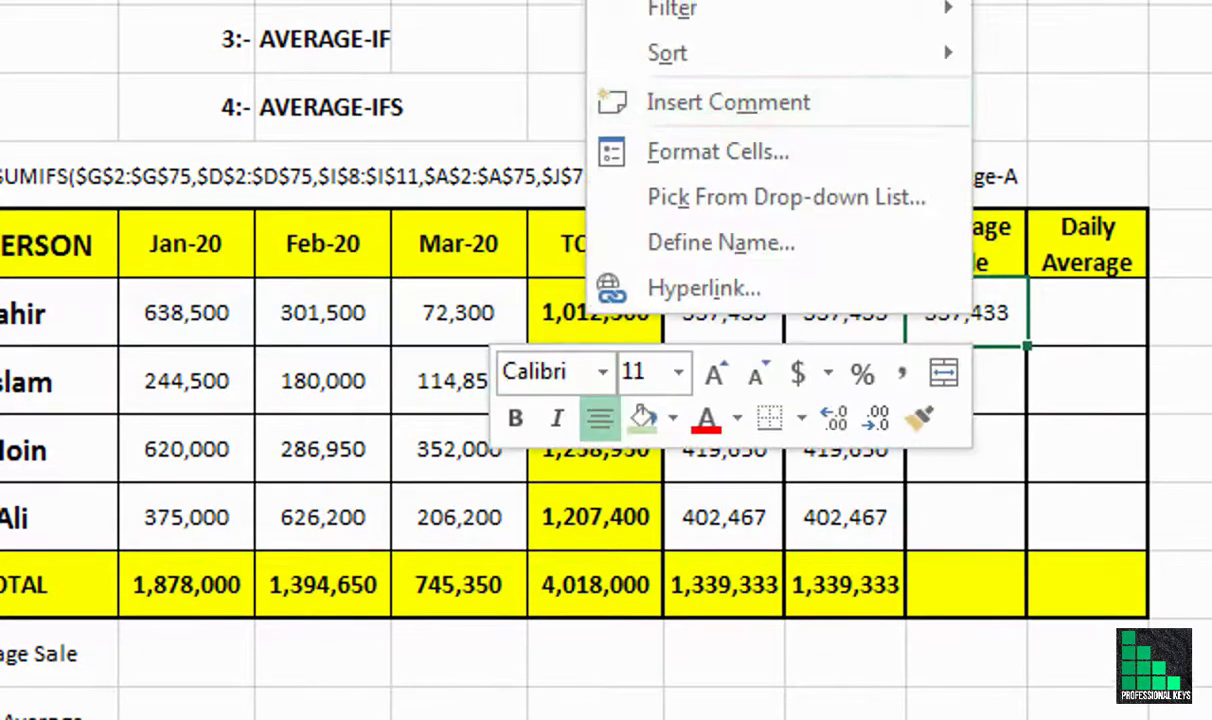
{"action": "left_click", "coordinate": [745, 55]}
{"action": "left_click_drag", "start_coordinate": [975, 605], "coordinate": [966, 615]}
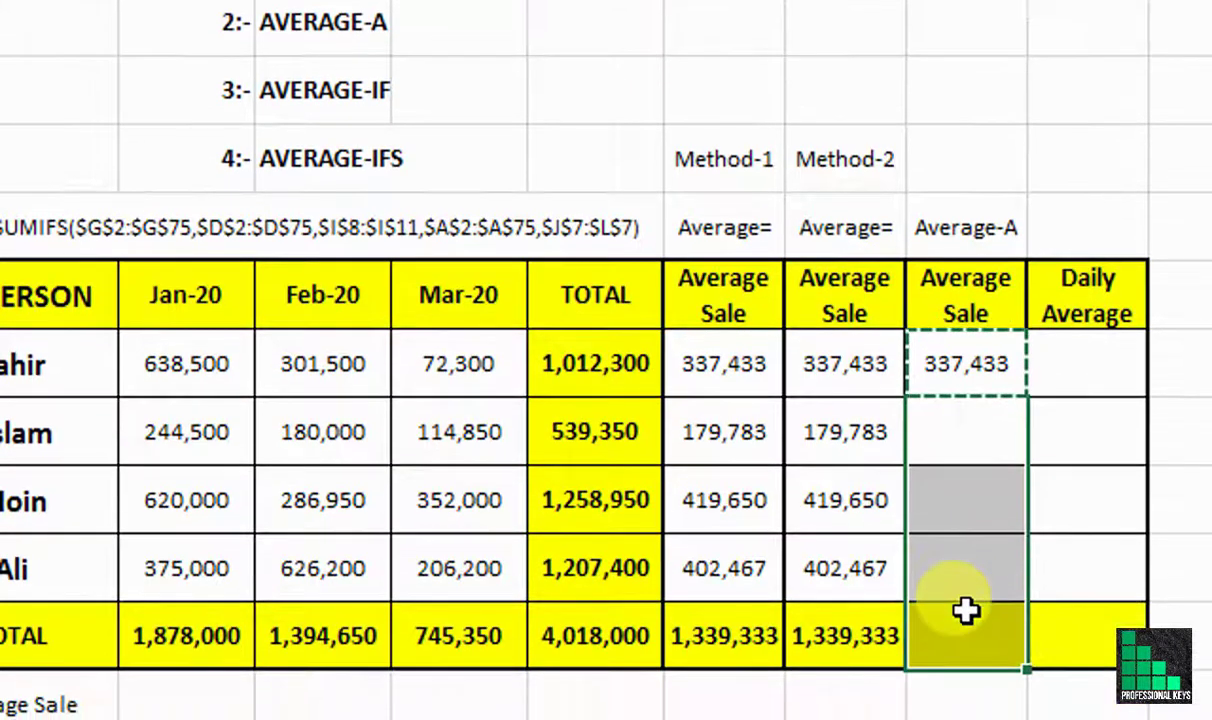
{"action": "right_click", "coordinate": [966, 615]}
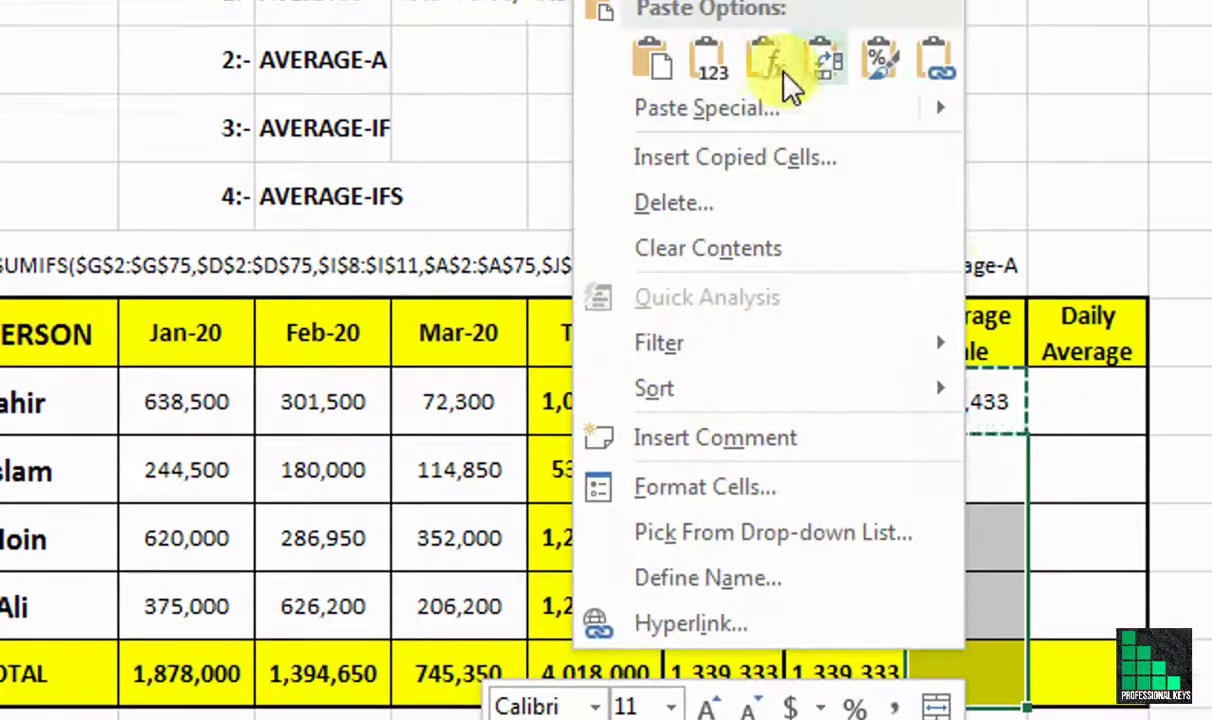
{"action": "left_click", "coordinate": [775, 25]}
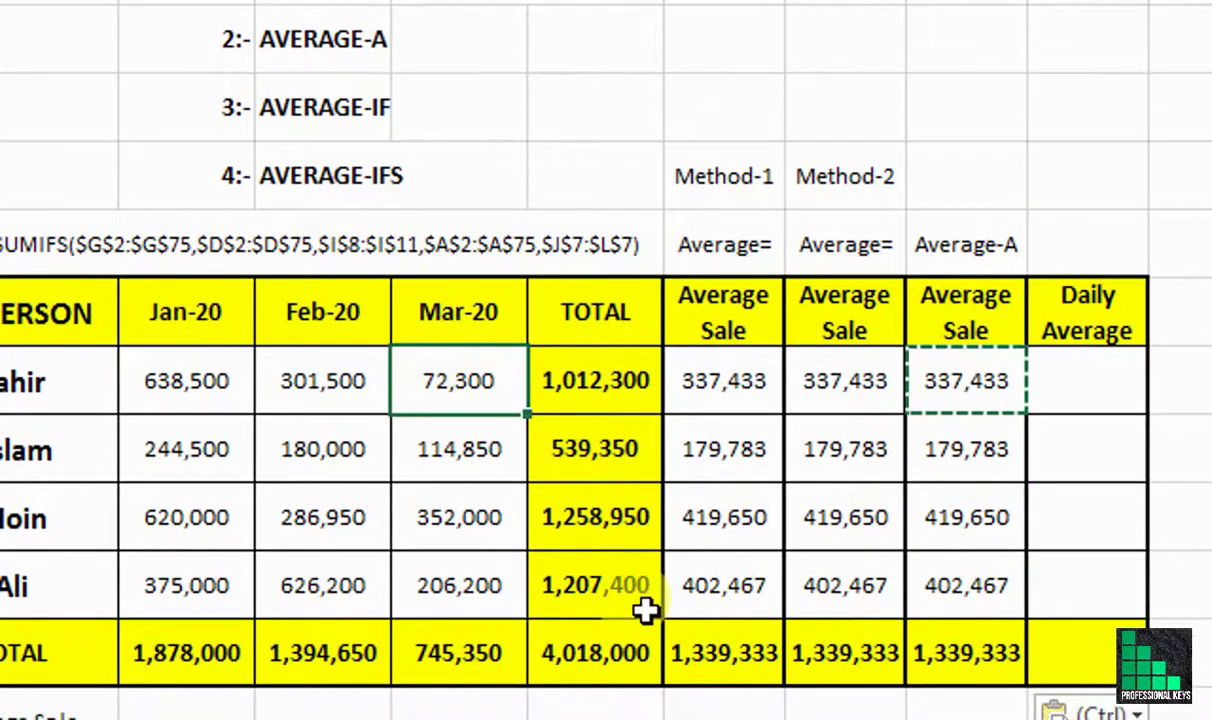
{"action": "key", "text": "Escape"}
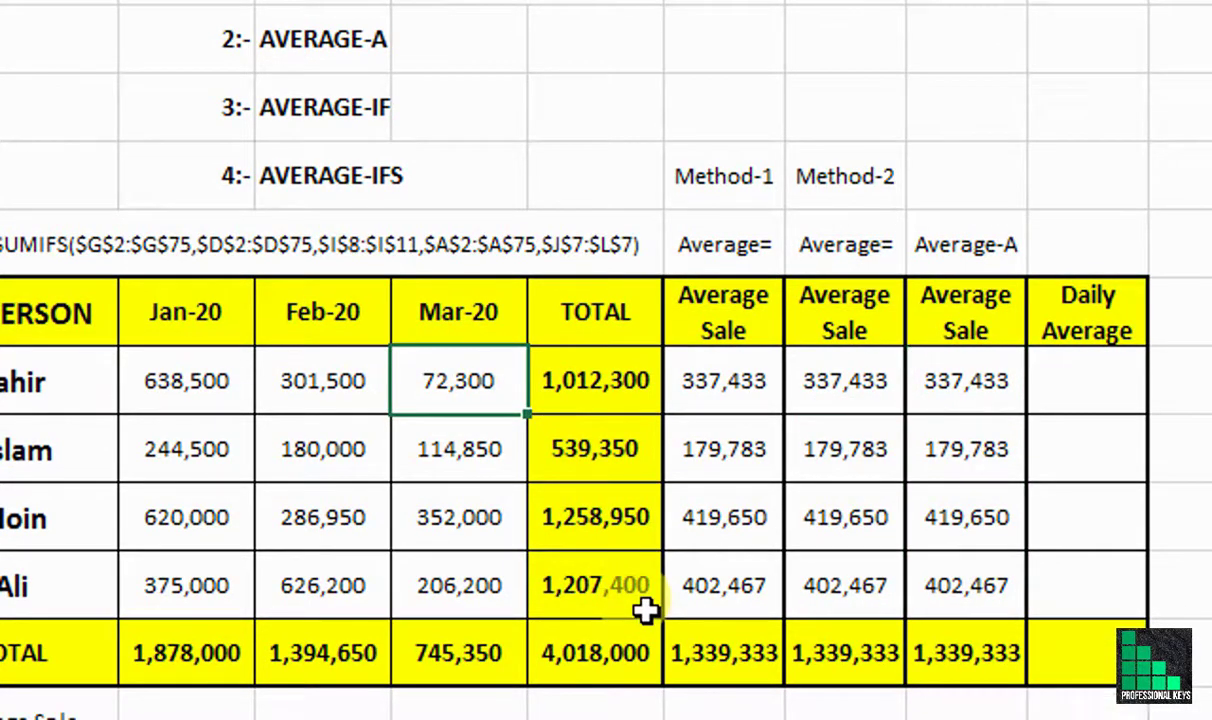
{"action": "type", "text": "x"}
{"action": "key", "text": "Return"}
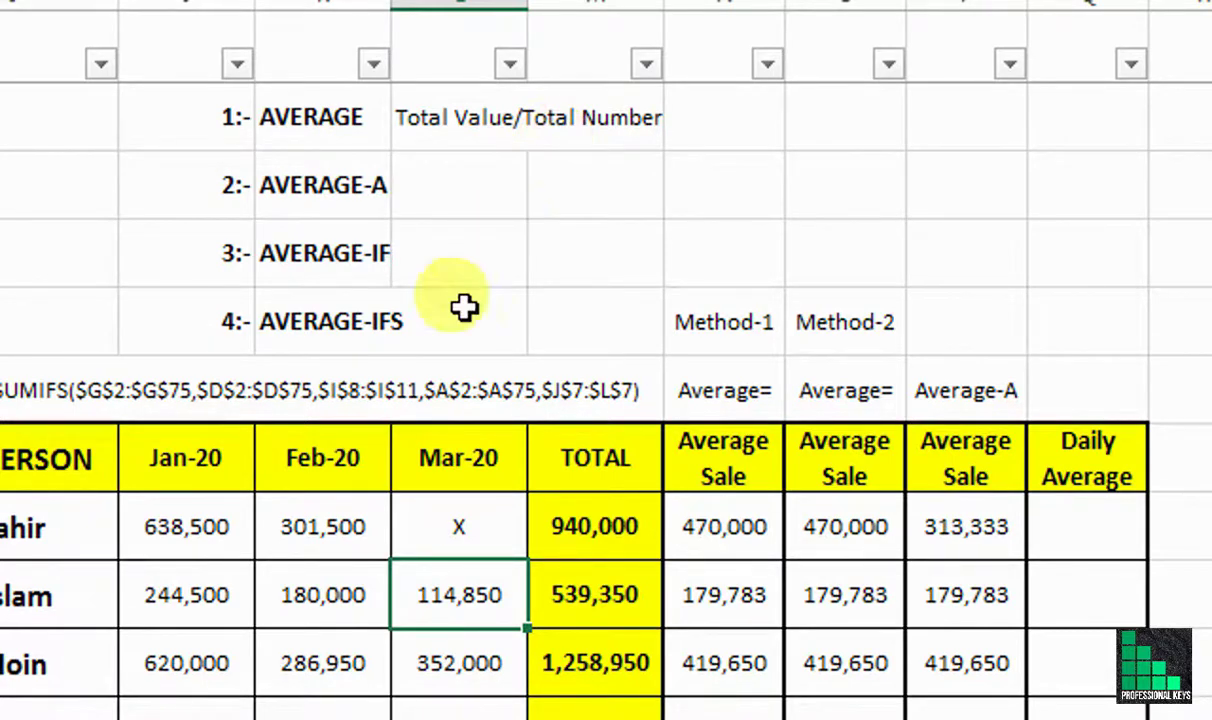
{"action": "left_click_drag", "start_coordinate": [219, 522], "coordinate": [433, 527]}
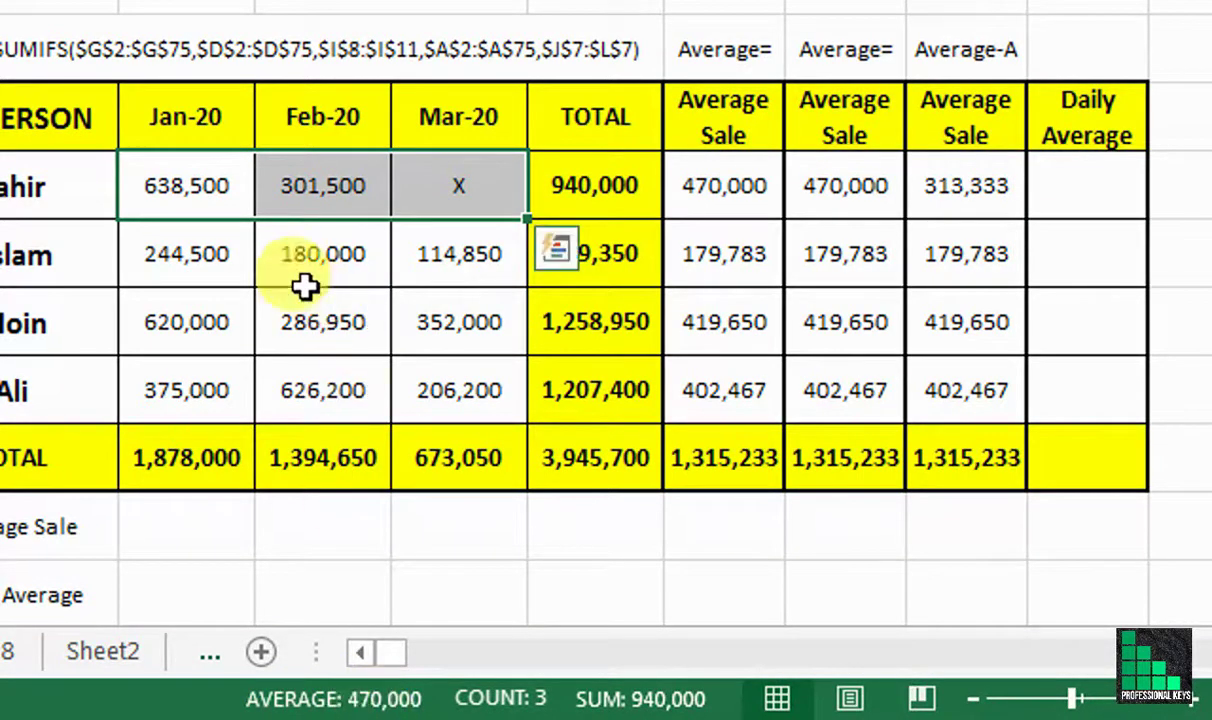
{"action": "left_click_drag", "start_coordinate": [208, 184], "coordinate": [300, 187]}
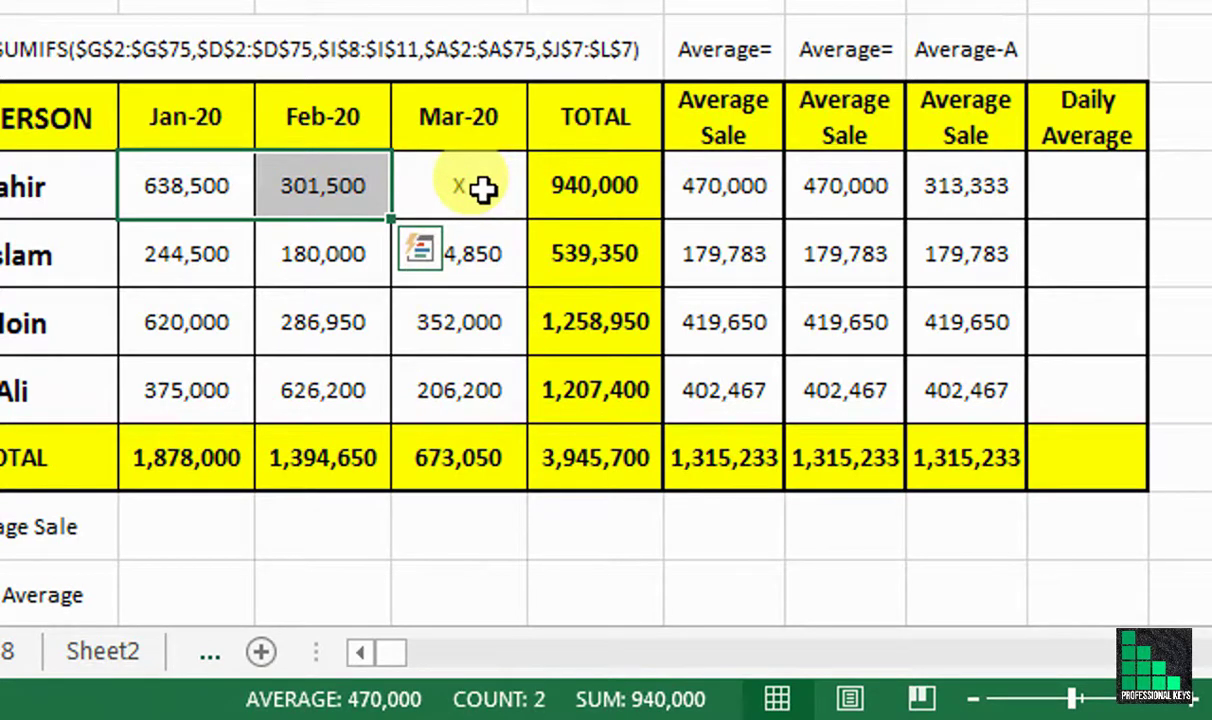
{"action": "left_click", "coordinate": [967, 197]}
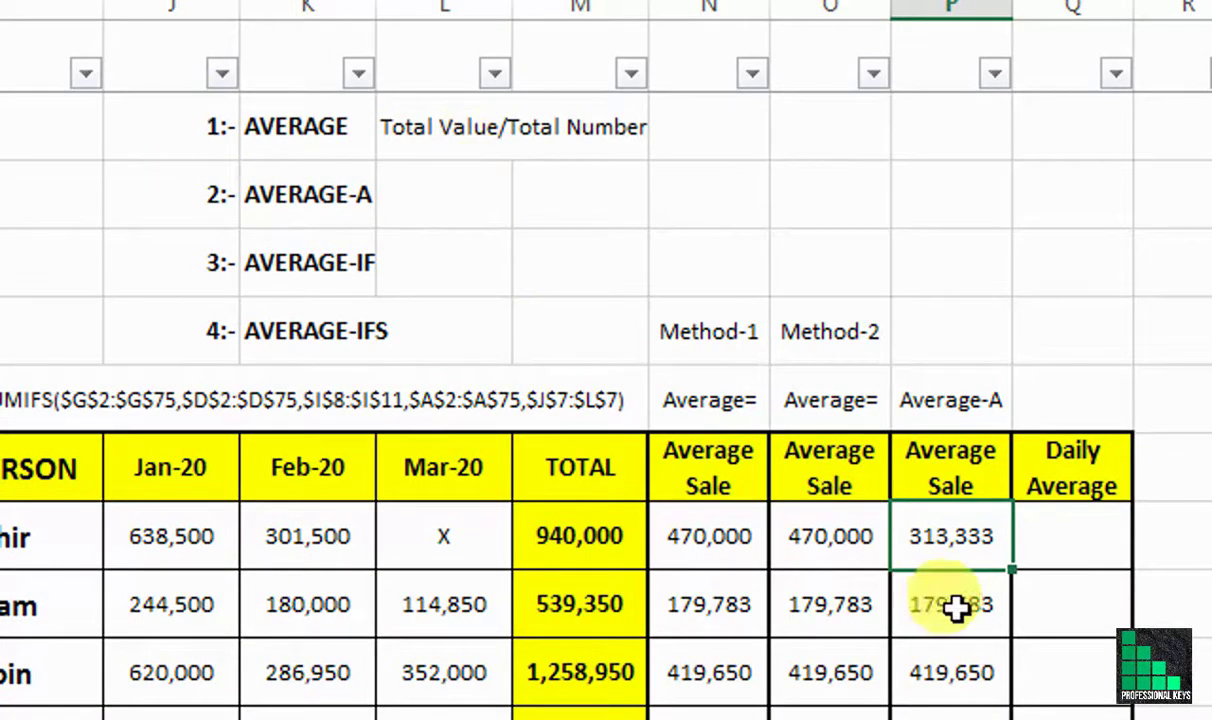
{"action": "left_click", "coordinate": [1035, 535]}
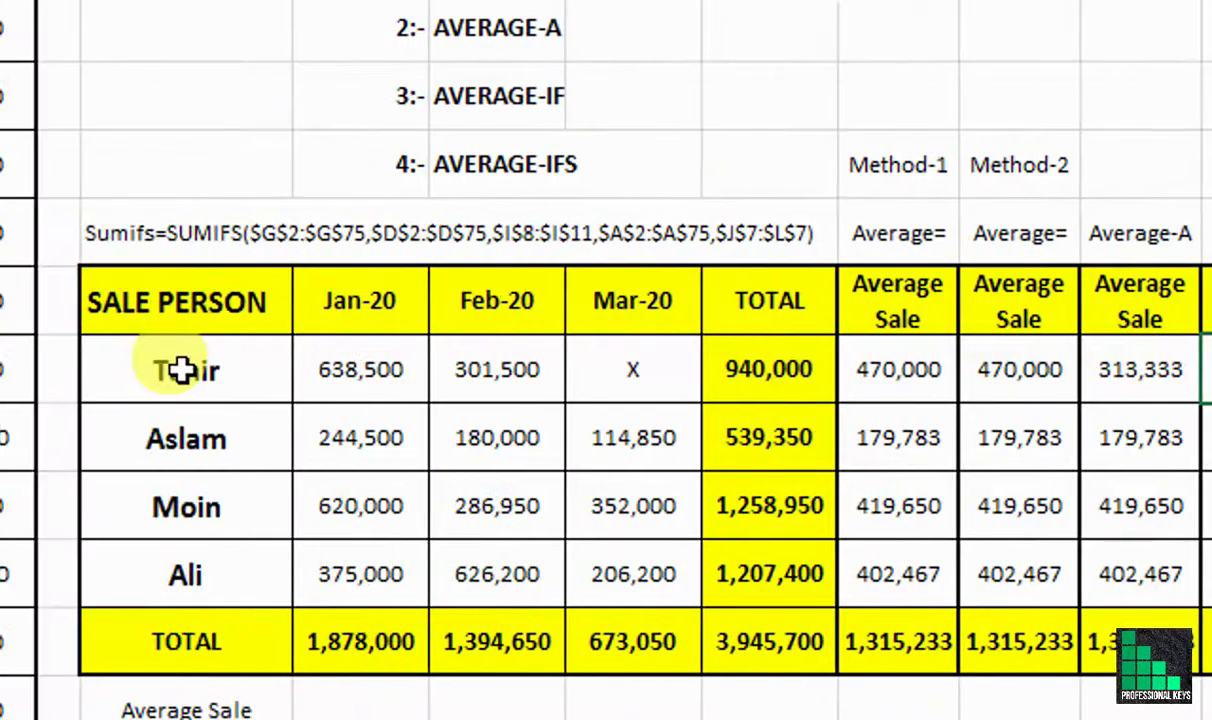
{"action": "left_click_drag", "start_coordinate": [180, 370], "coordinate": [1029, 367]}
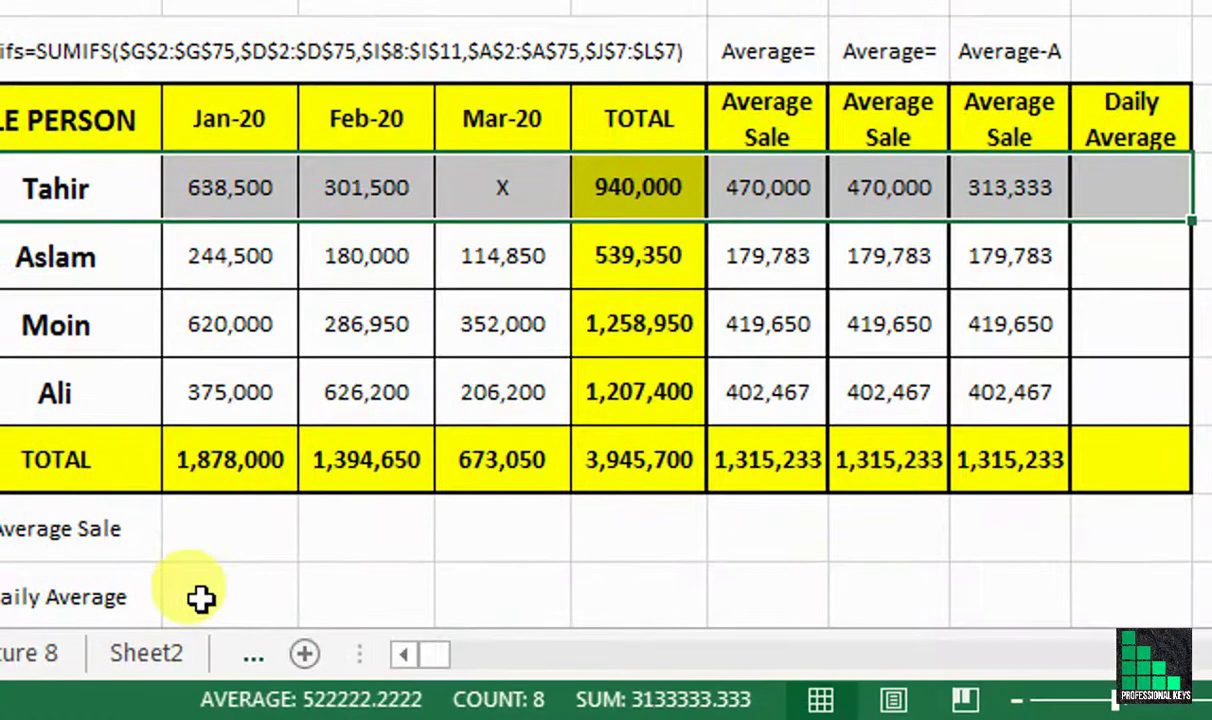
{"action": "left_click", "coordinate": [201, 598]}
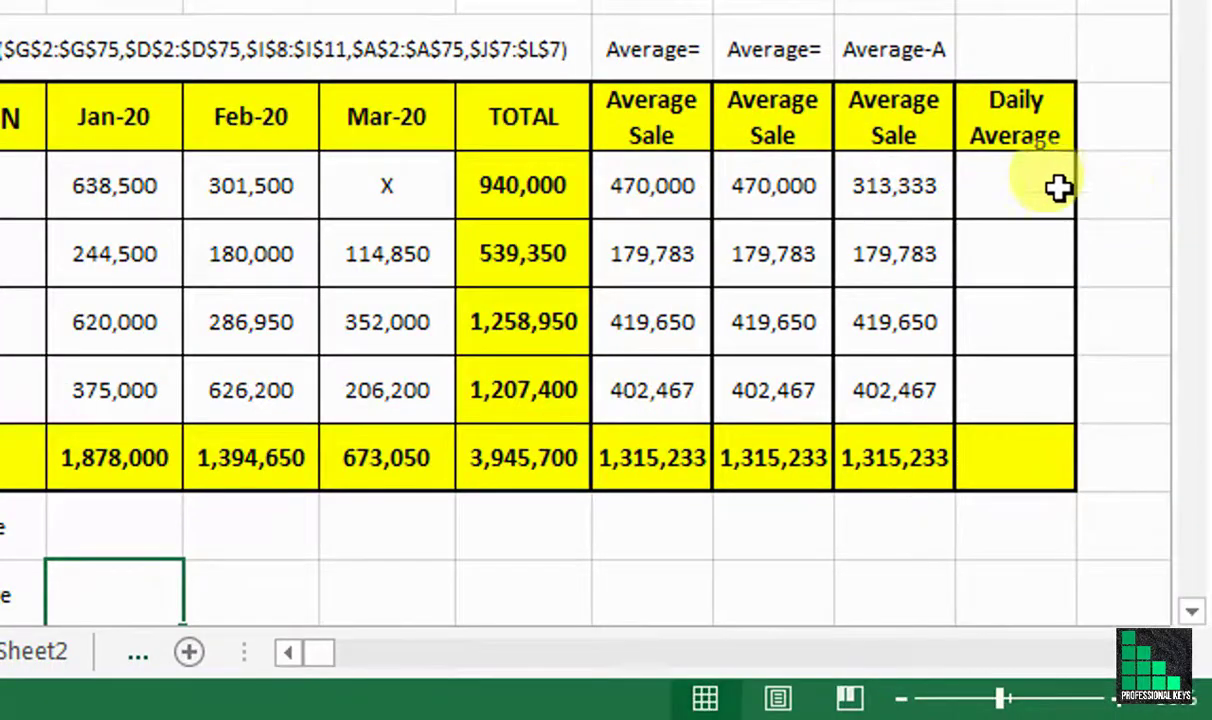
{"action": "left_click", "coordinate": [1004, 203]}
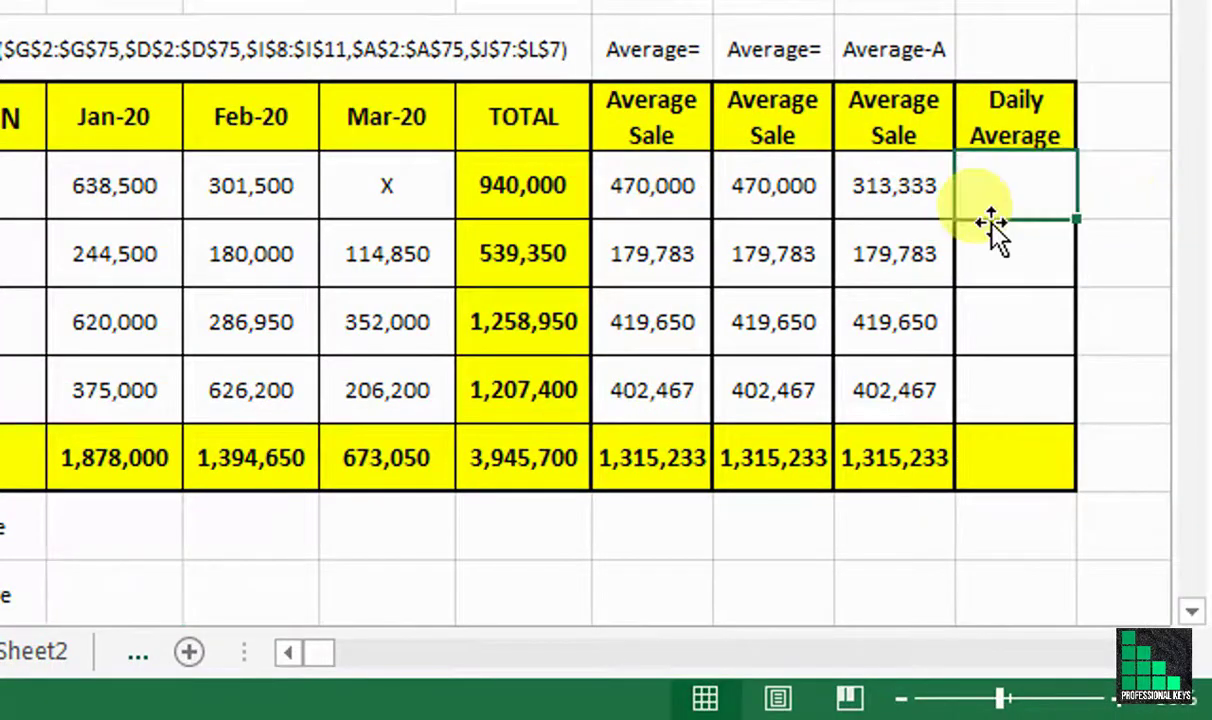
Step: Start an AVERAGEIF formula in the first Daily Average cell using the salesperson names as range
{"action": "type", "text": "="}
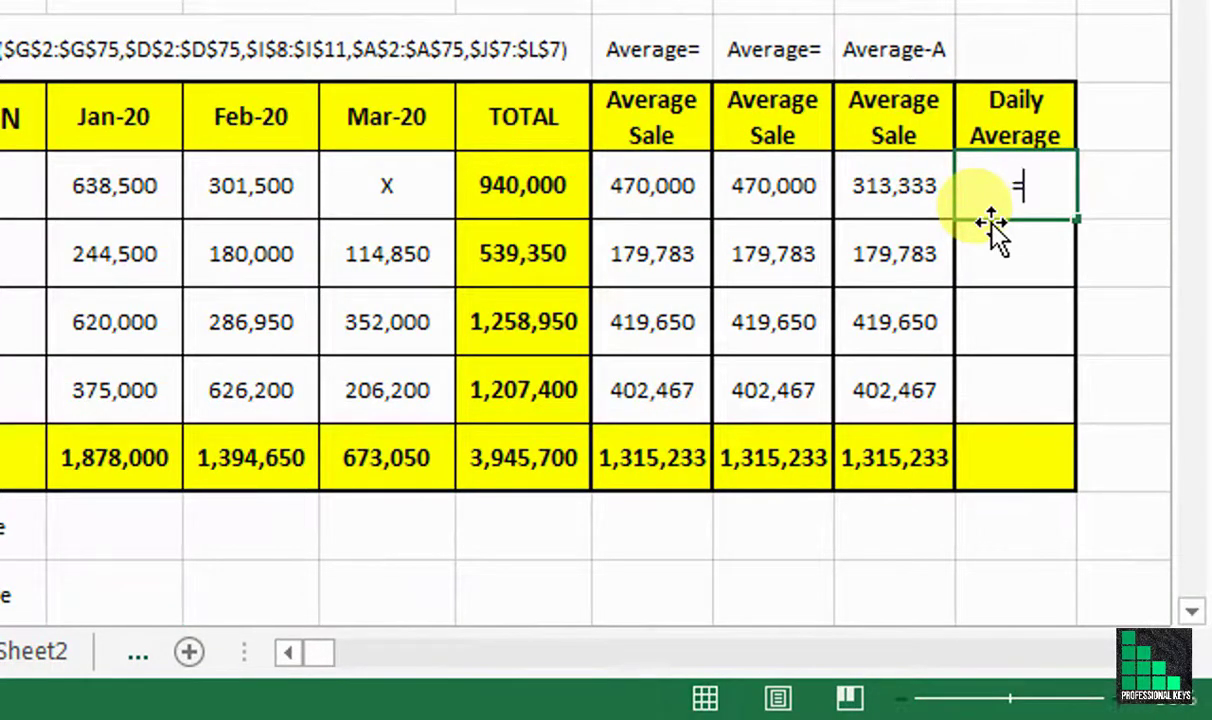
{"action": "type", "text": "ave"}
{"action": "key", "text": "Down"}
{"action": "key", "text": "Down"}
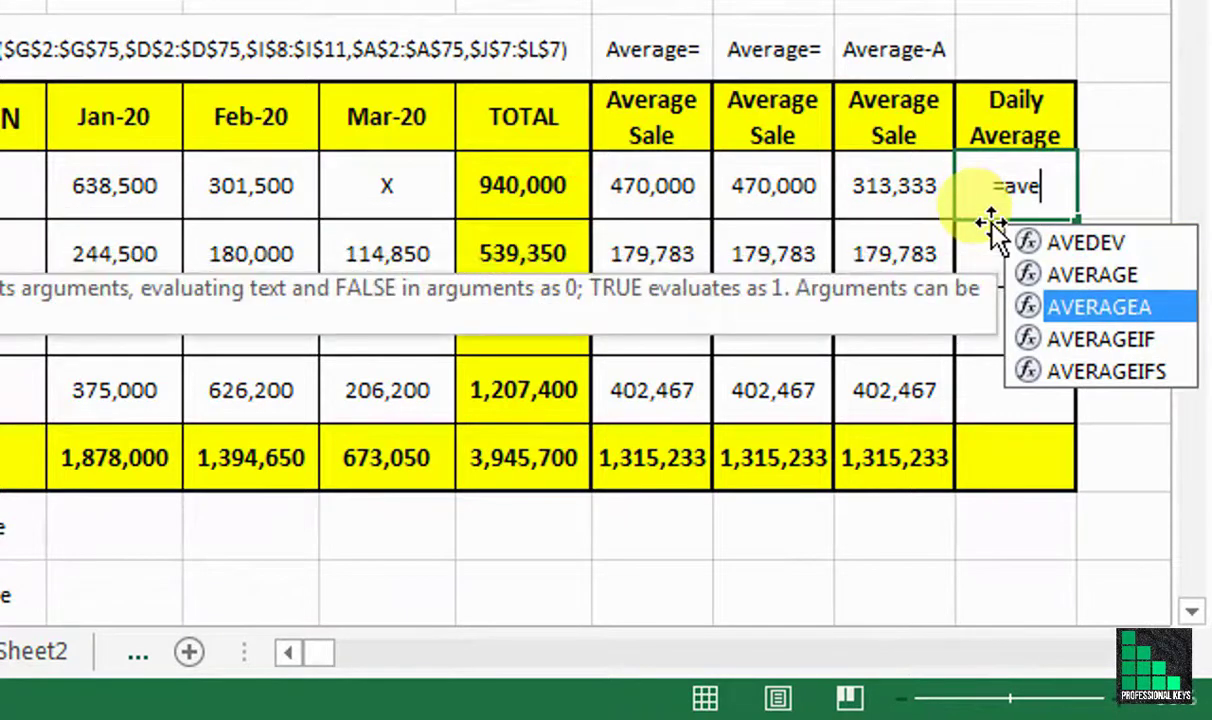
{"action": "key", "text": "Down"}
{"action": "key", "text": "Tab"}
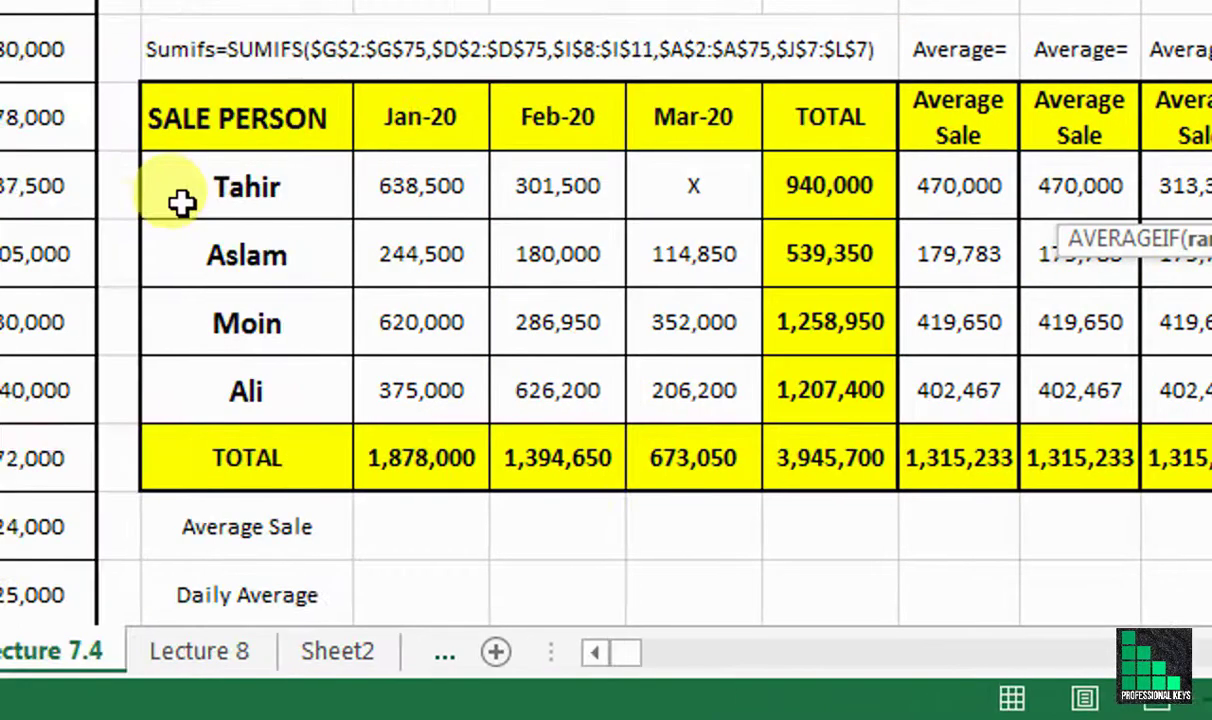
{"action": "left_click", "coordinate": [232, 180]}
{"action": "left_click_drag", "start_coordinate": [232, 318], "coordinate": [236, 379]}
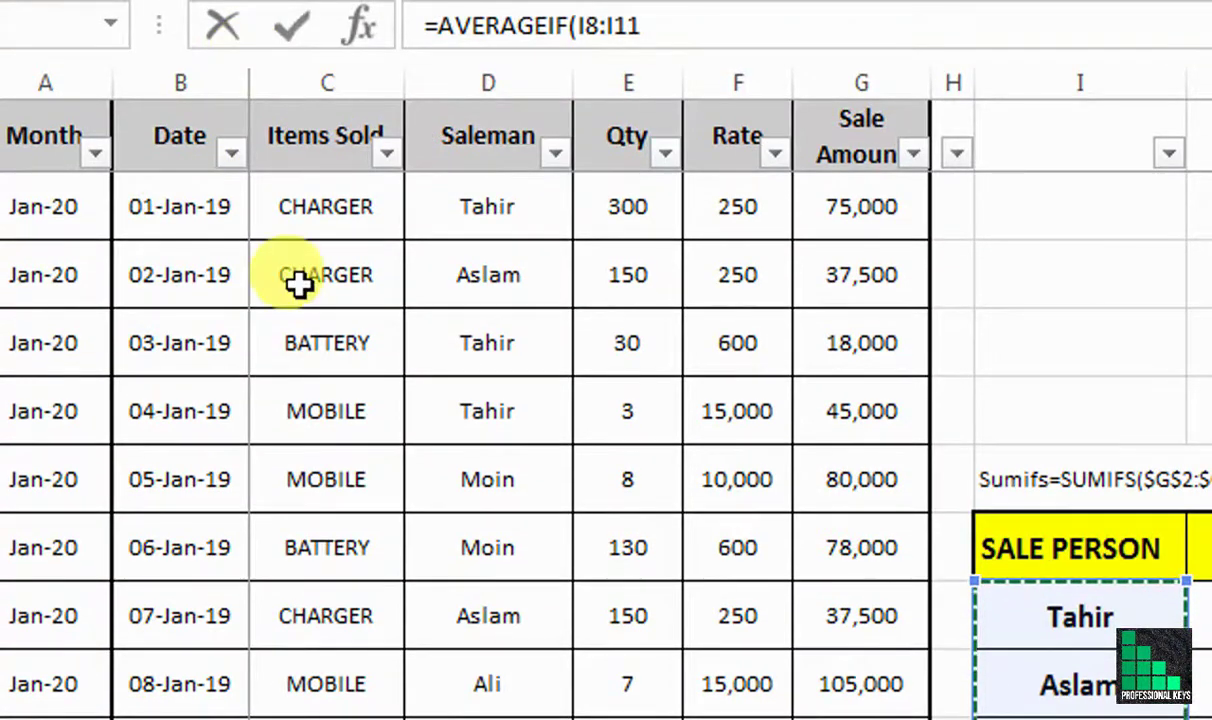
Step: Point the range at the Saleman column D2:$D$75 instead and dismiss the error message
{"action": "left_click", "coordinate": [456, 165]}
{"action": "key", "text": "Down"}
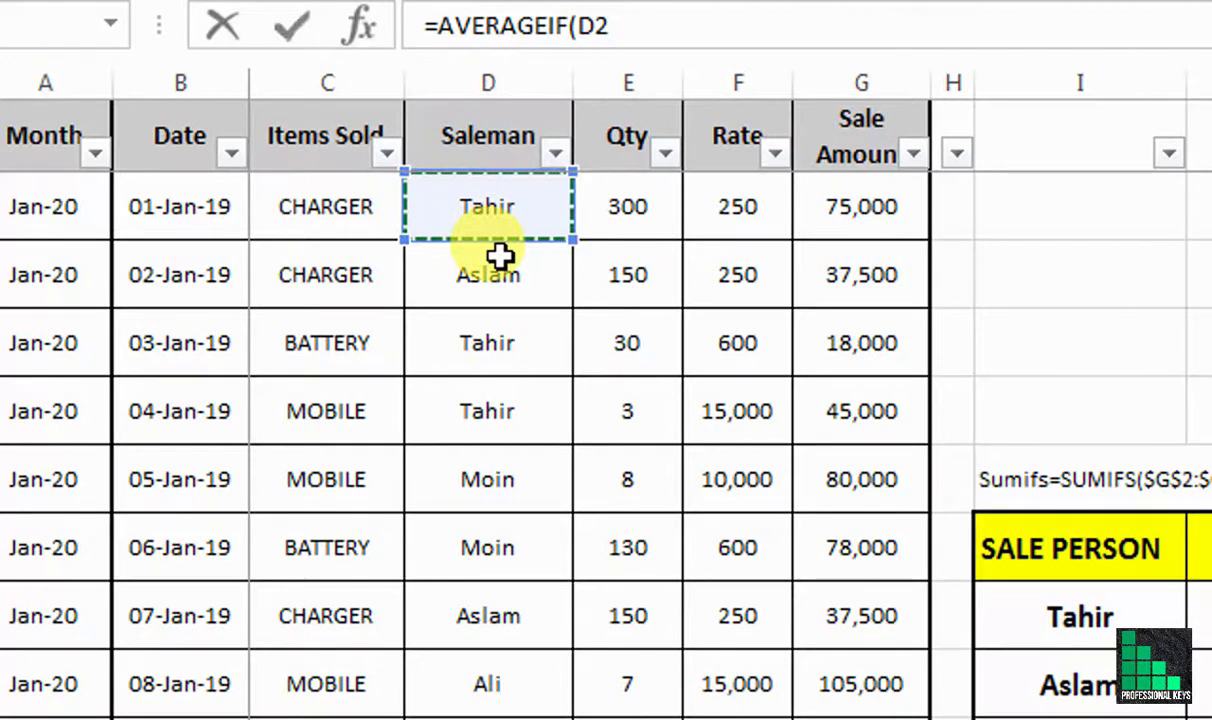
{"action": "key", "text": "ctrl+shift+Down"}
{"action": "left_click", "coordinate": [686, 108]}
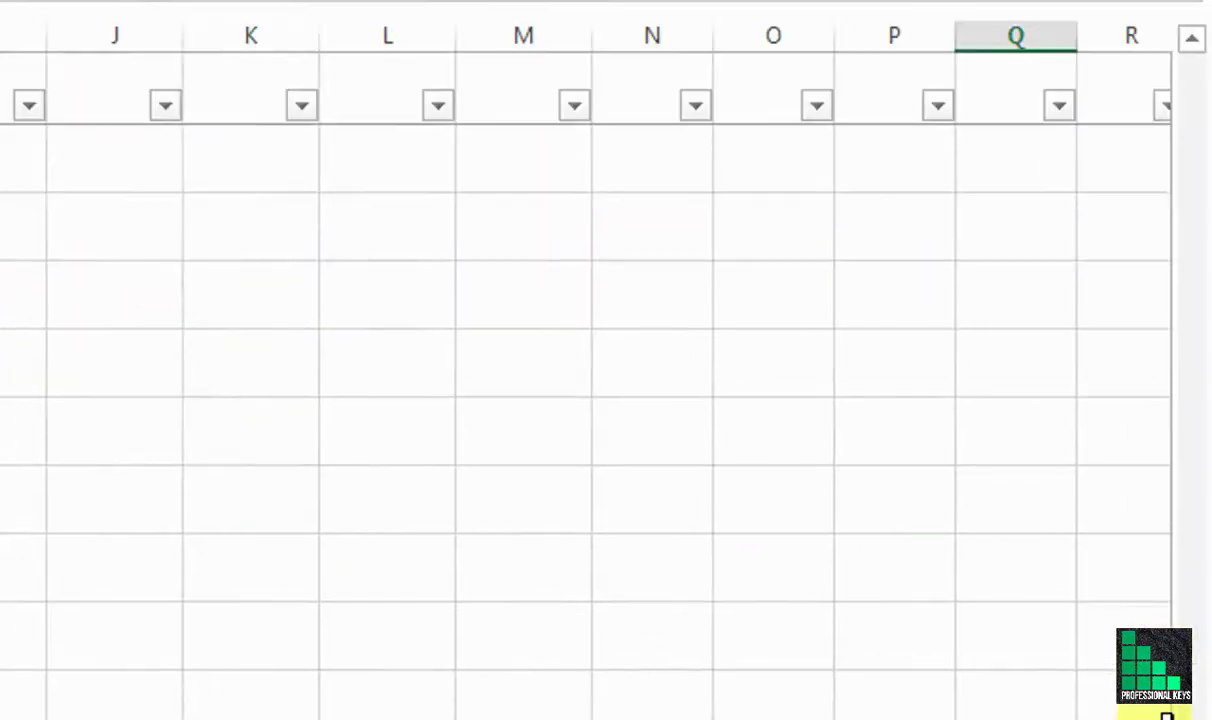
{"action": "mouse_move", "coordinate": [1165, 714]}
{"action": "left_mouse_down"}
{"action": "mouse_move", "coordinate": [1205, 292]}
{"action": "mouse_move", "coordinate": [1204, 95]}
{"action": "left_mouse_up"}
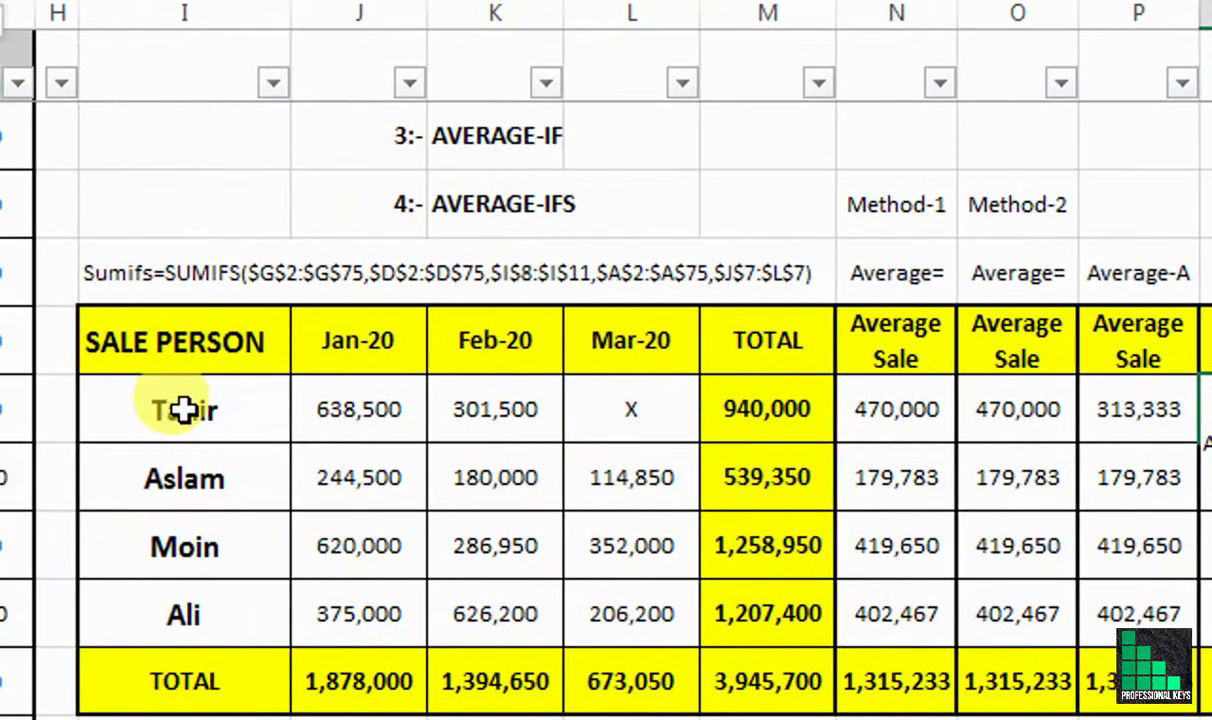
{"action": "key", "text": "Return"}
{"action": "left_click", "coordinate": [246, 470]}
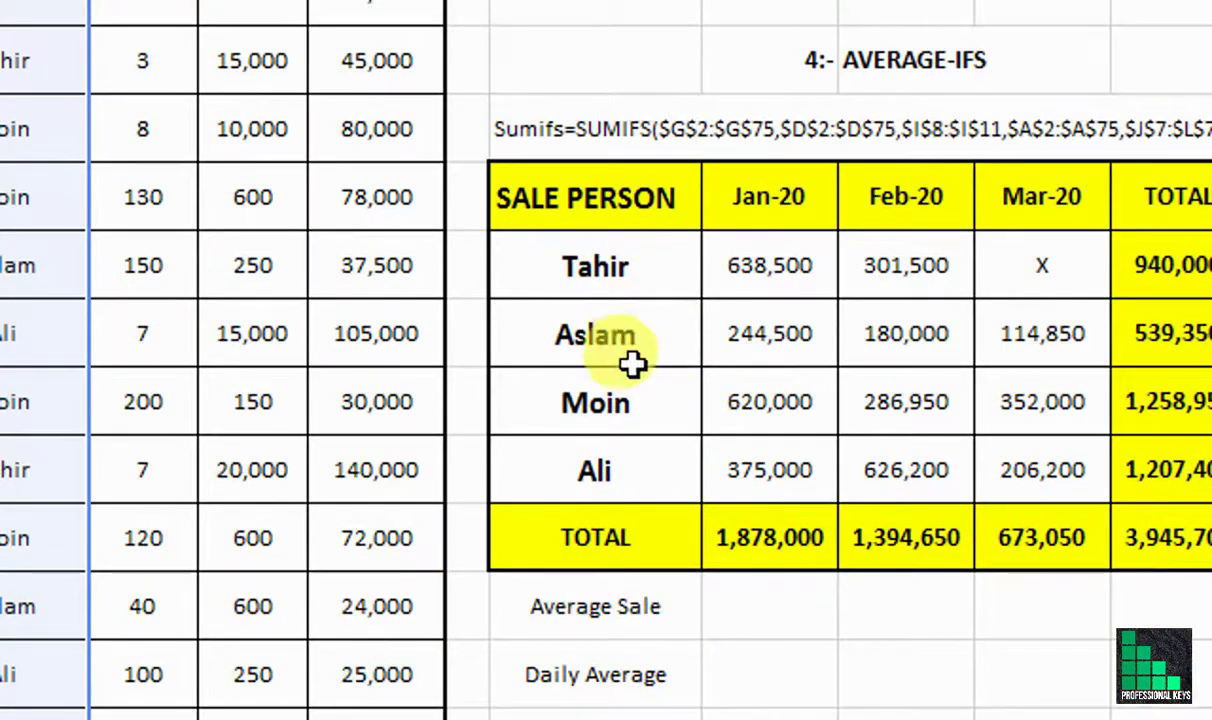
Step: Add absolute salesperson-name criteria $I$8:$I$11 and the Sale Amount range G2:G75
{"action": "left_click_drag", "start_coordinate": [630, 271], "coordinate": [636, 462]}
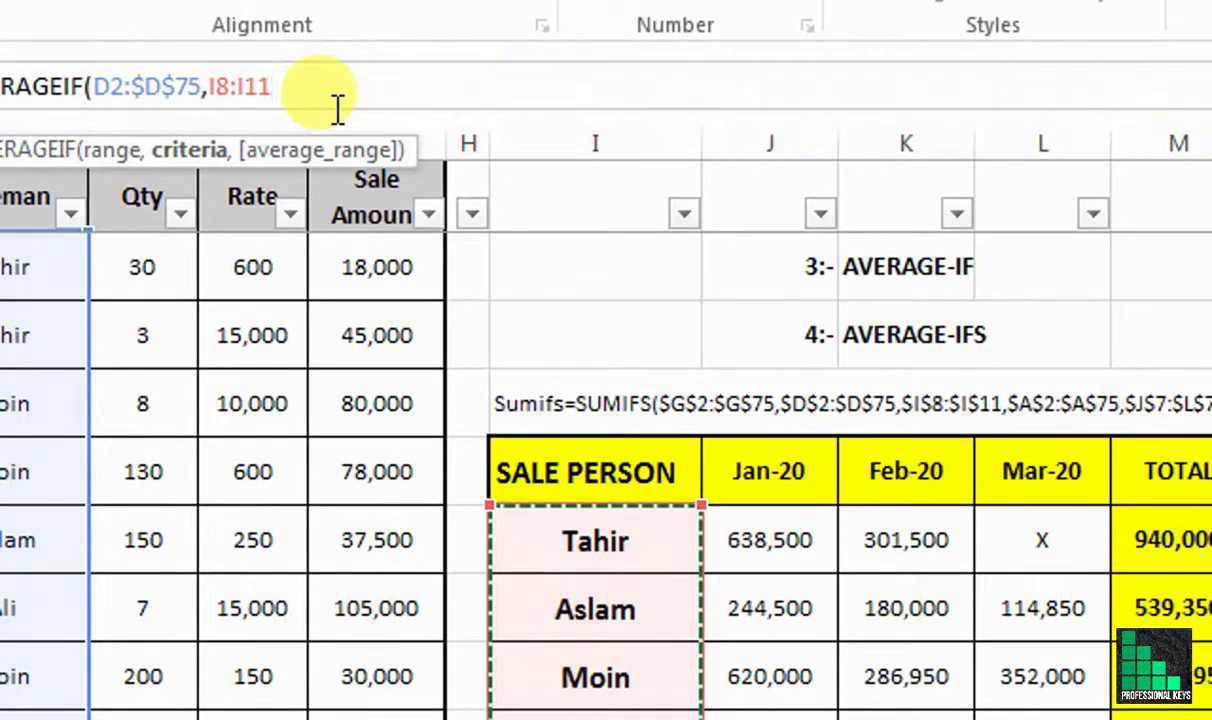
{"action": "key", "text": "F4"}
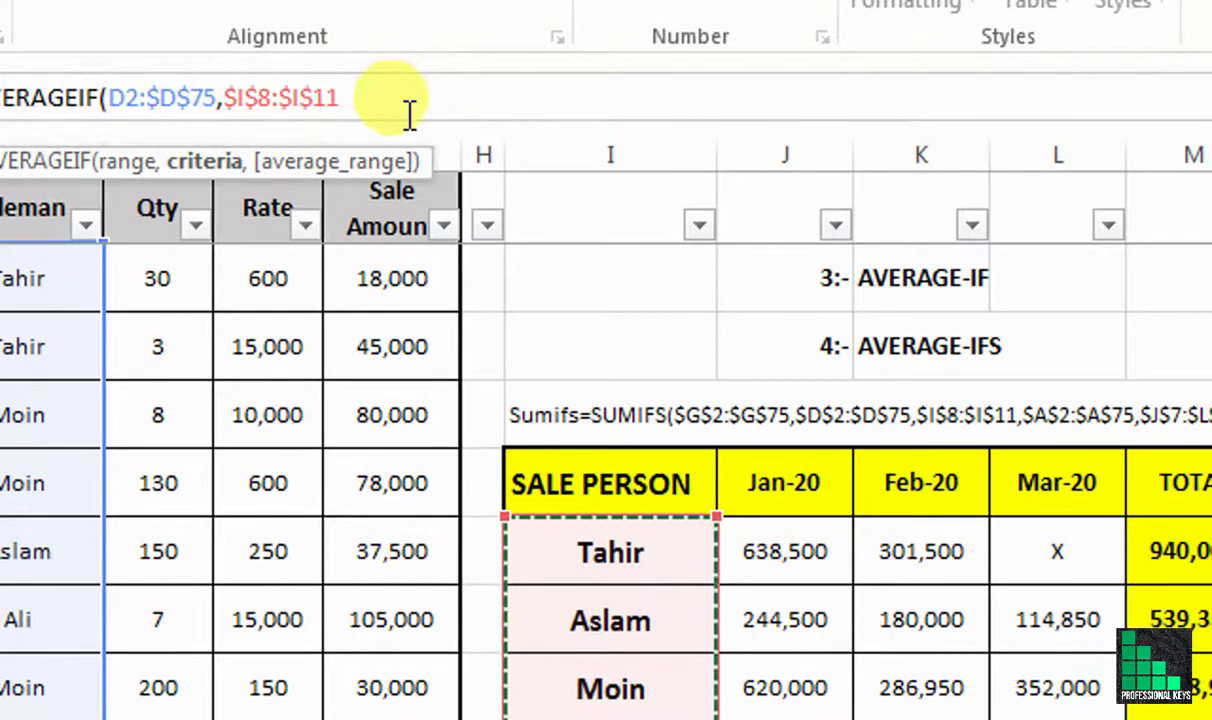
{"action": "type", "text": ","}
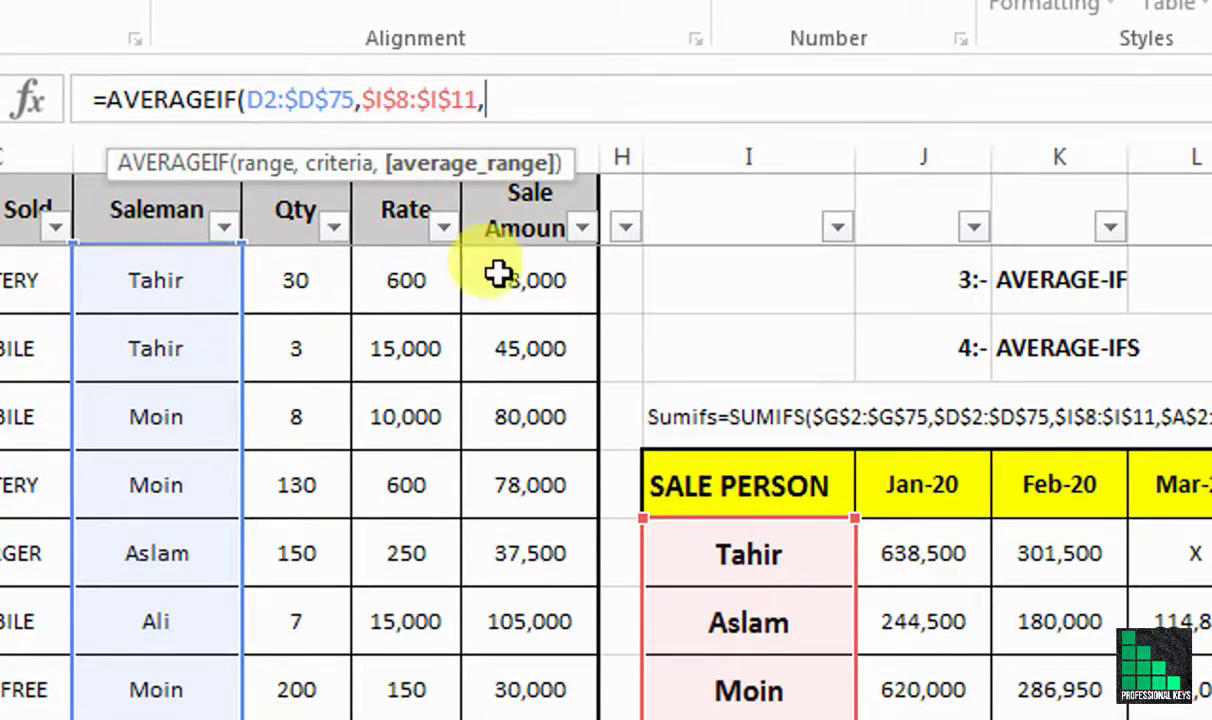
{"action": "left_click", "coordinate": [520, 235]}
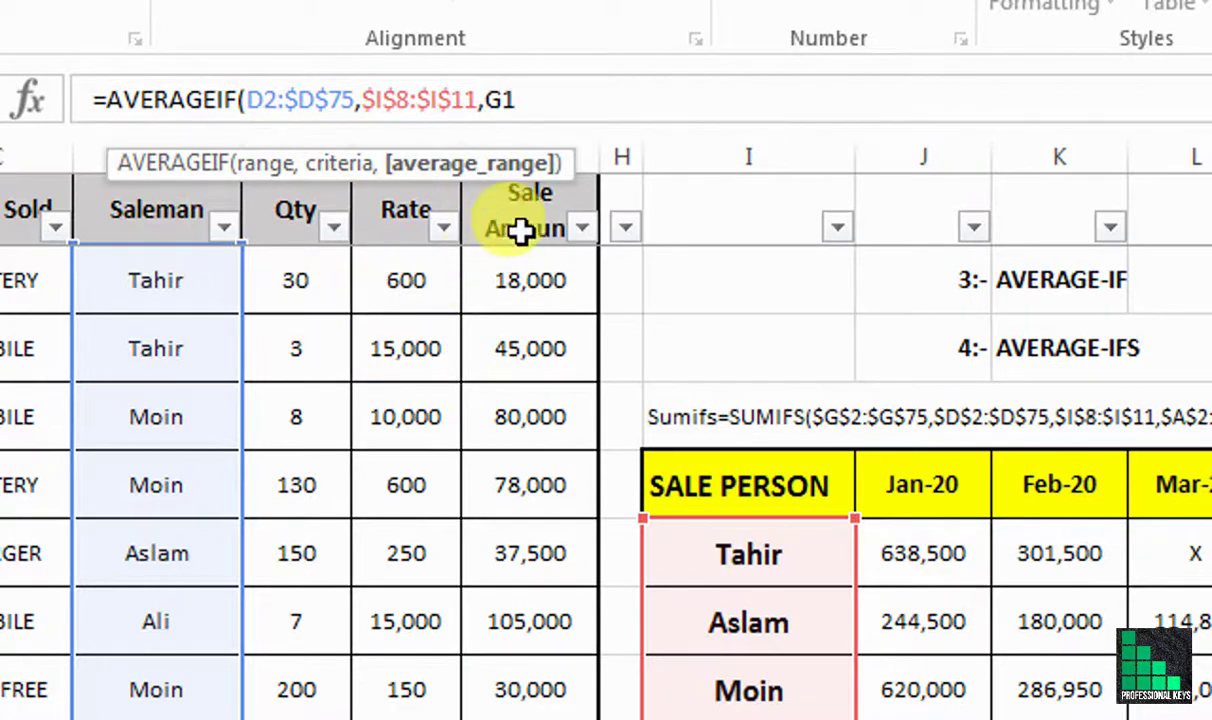
{"action": "key", "text": "Down"}
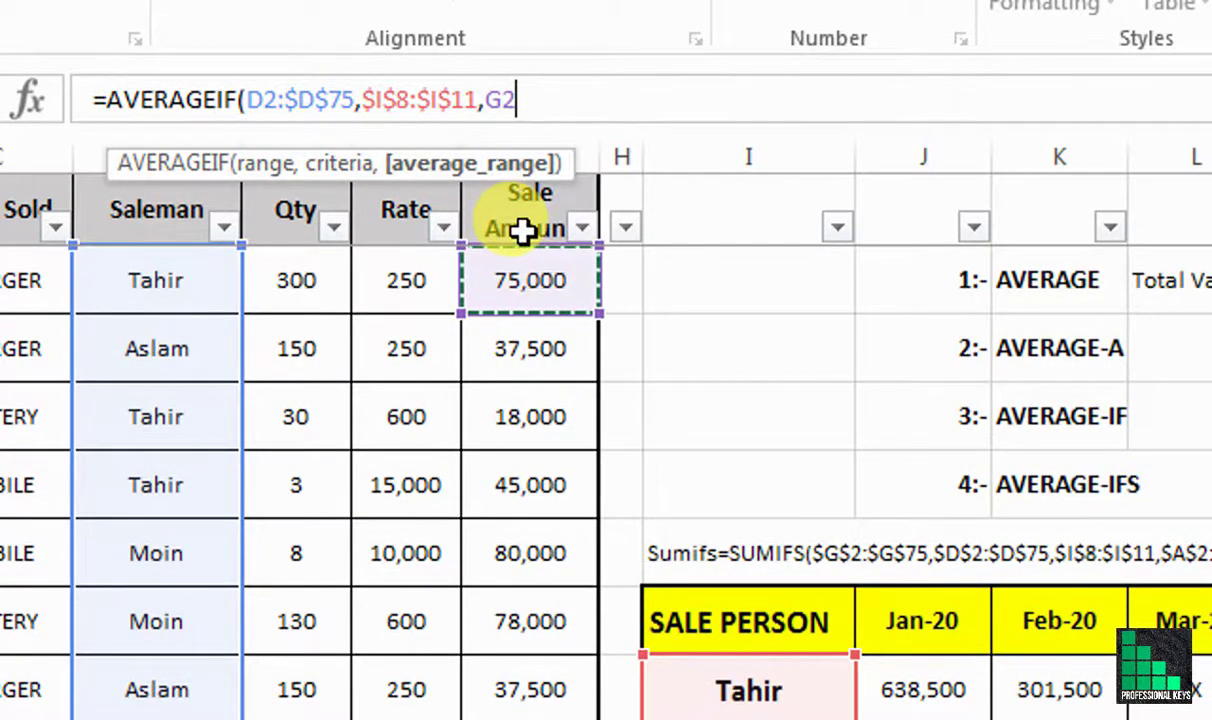
{"action": "key", "text": "ctrl+shift+Down"}
{"action": "key", "text": "shift+Up"}
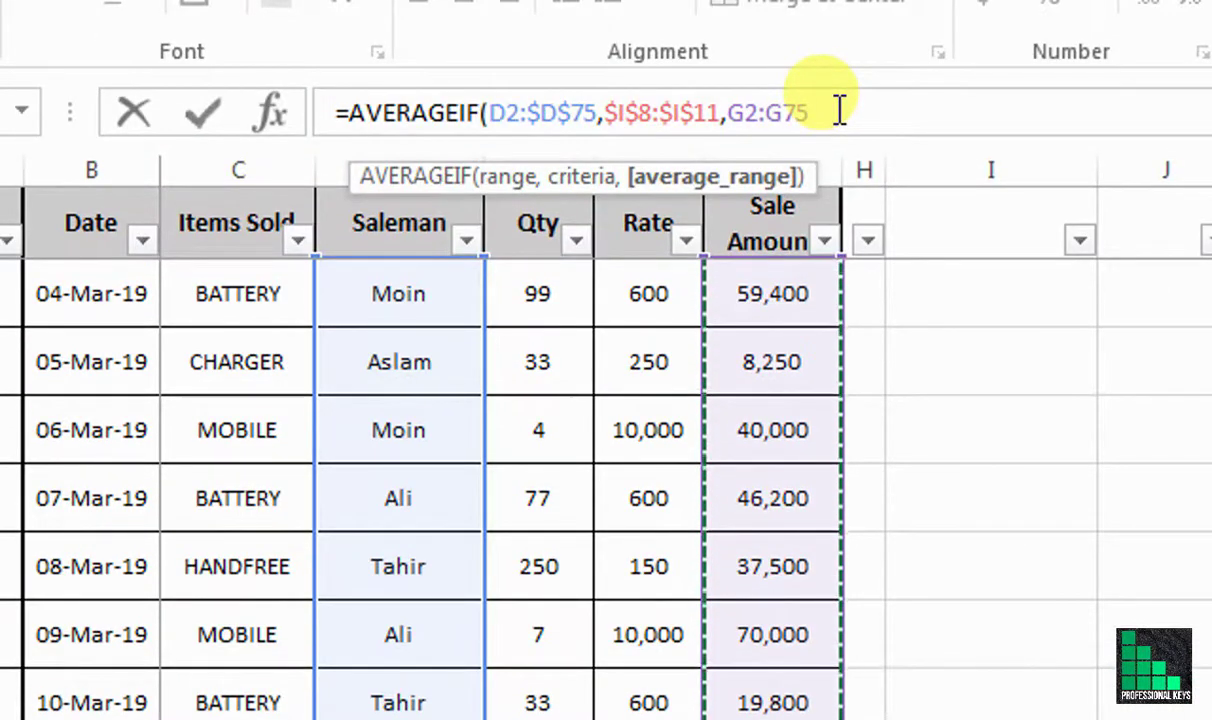
Step: Dismiss the too-many-arguments warning, remove the extra trailing comma and commit the formula
{"action": "type", "text": "$G$75,"}
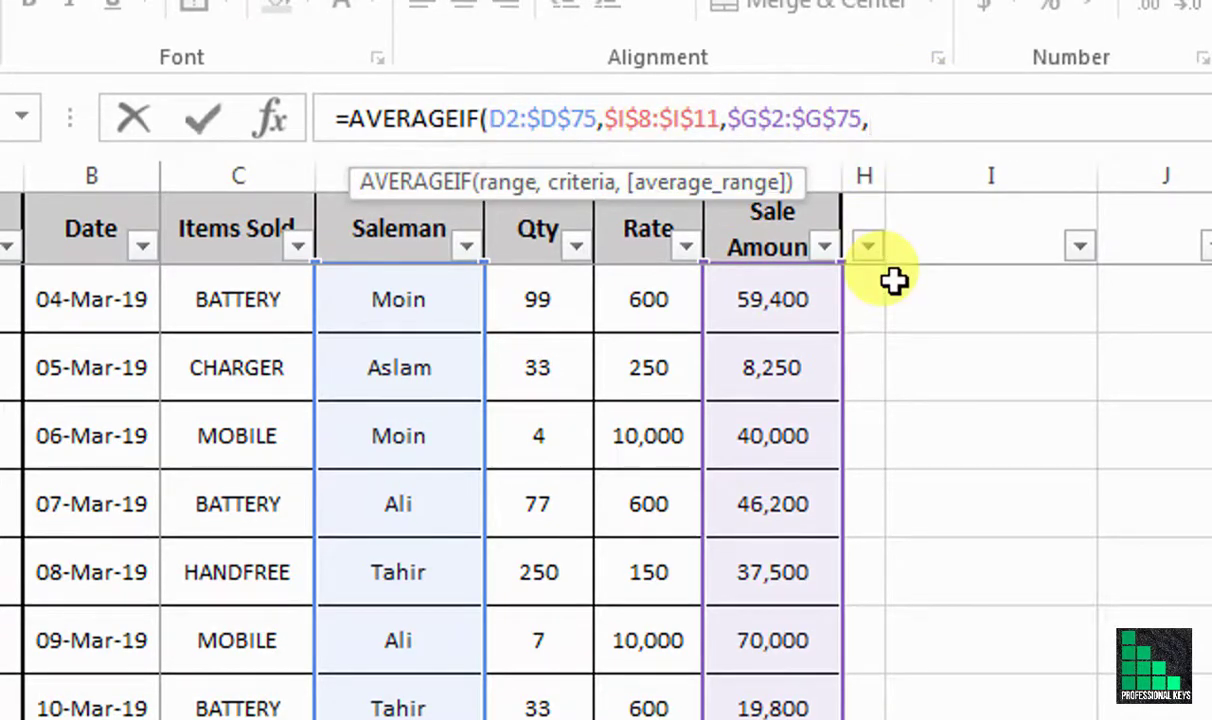
{"action": "key", "text": "Return"}
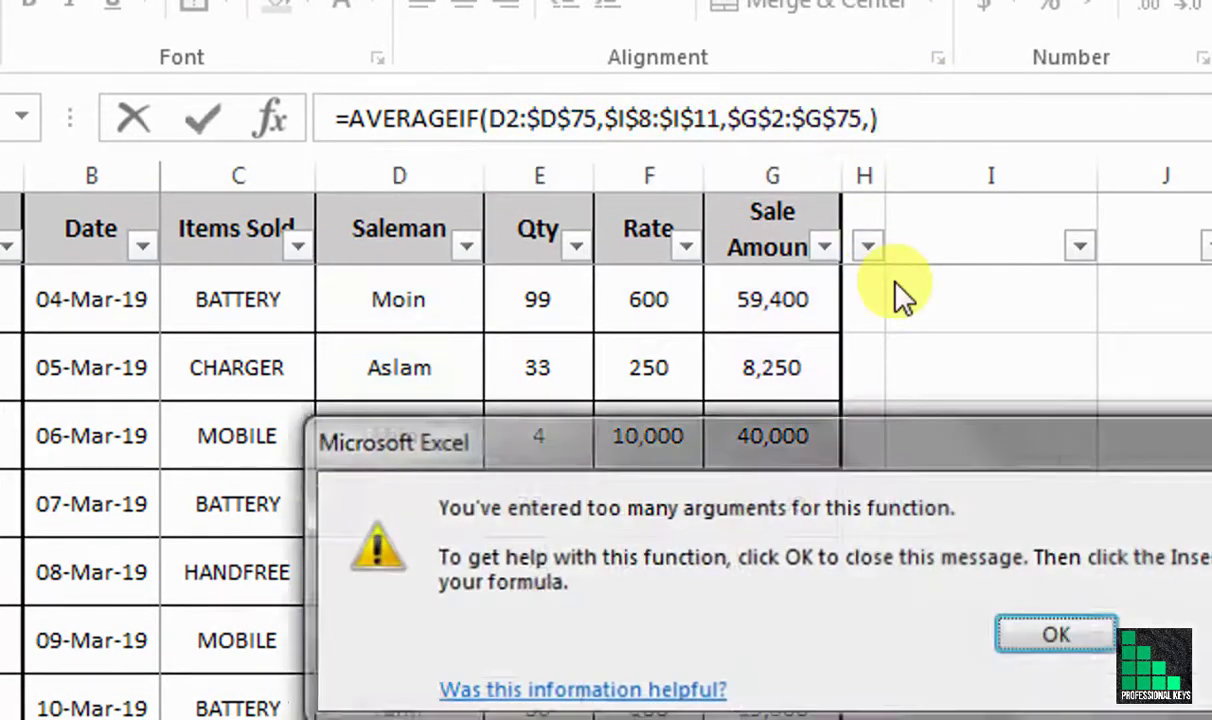
{"action": "key", "text": "Return"}
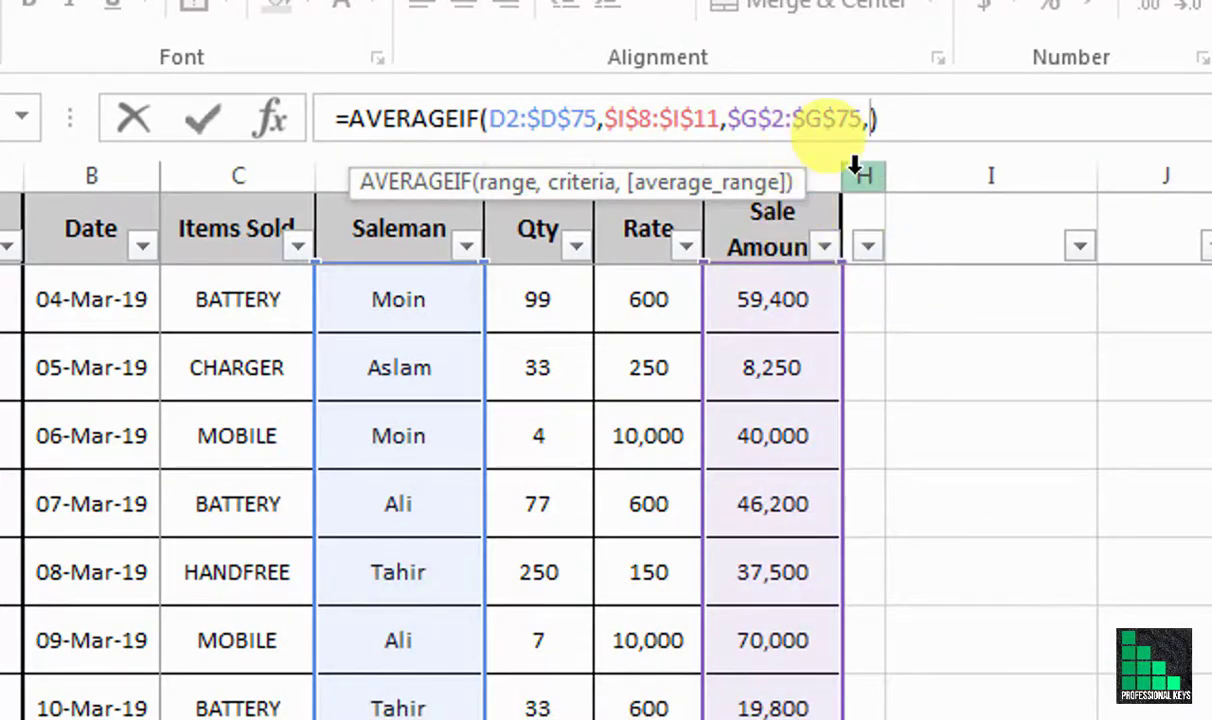
{"action": "key", "text": "BackSpace"}
{"action": "key", "text": "Return"}
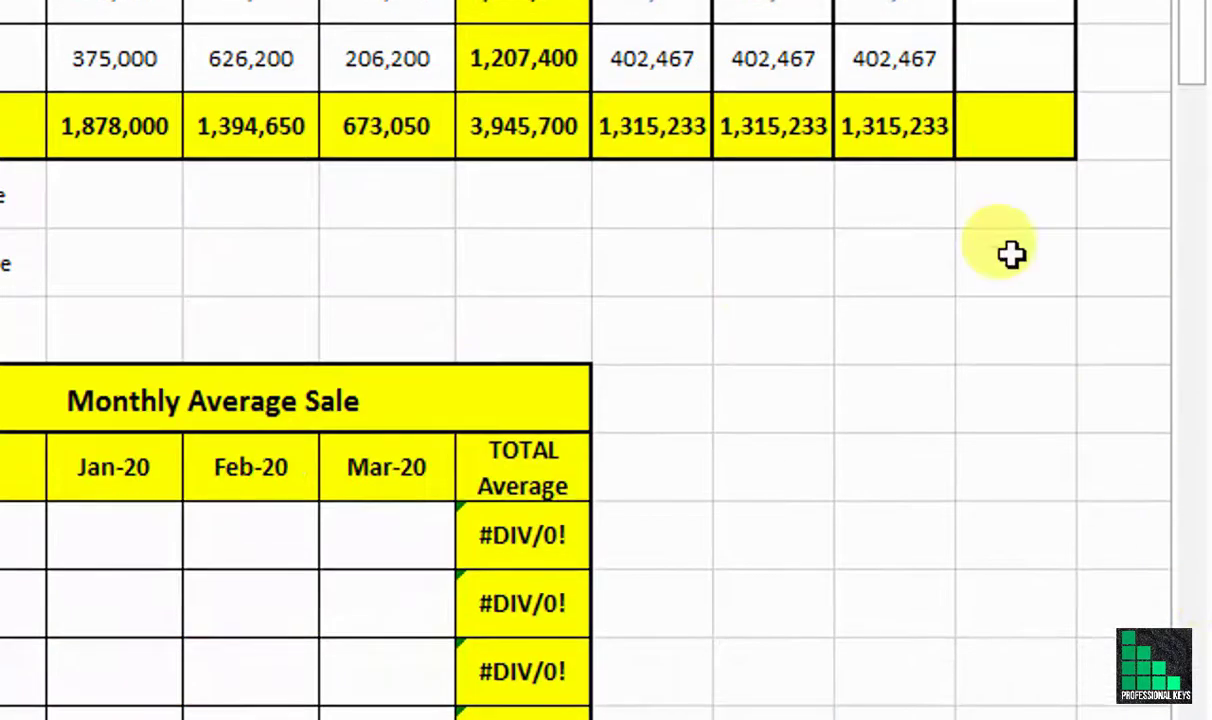
Step: Check the first Daily Average formula without changing it
{"action": "left_click_drag", "start_coordinate": [1170, 84], "coordinate": [1193, 119]}
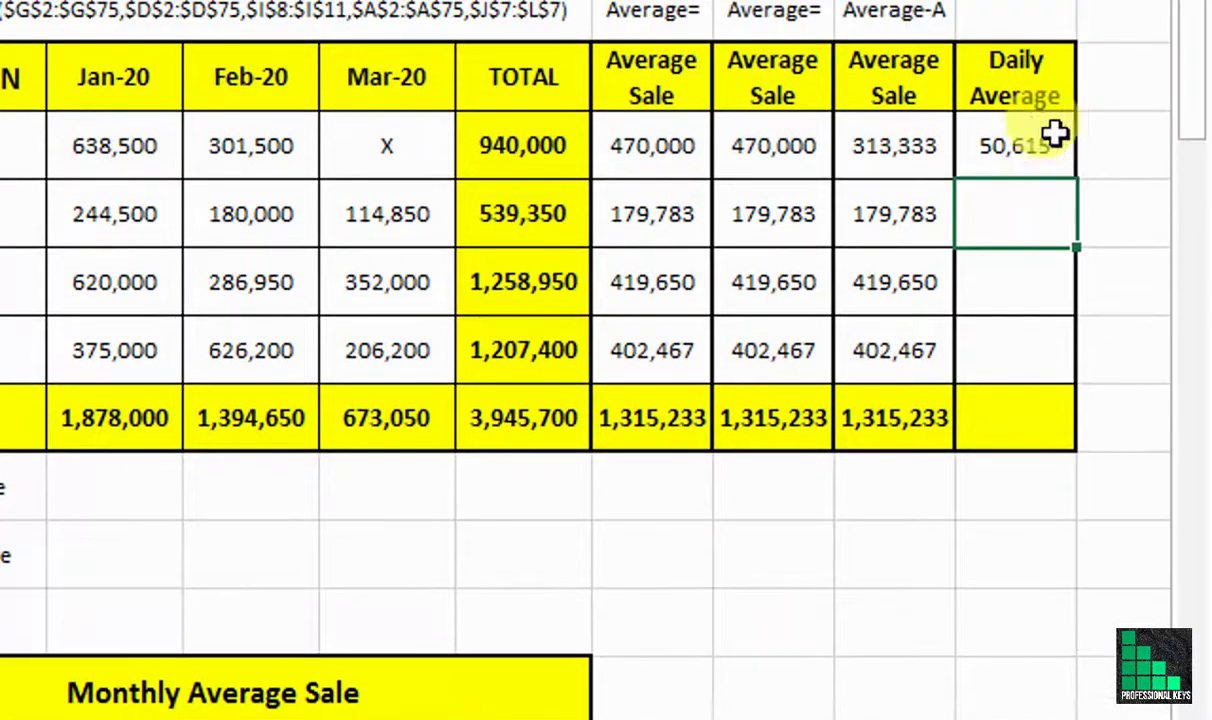
{"action": "left_click", "coordinate": [1030, 146]}
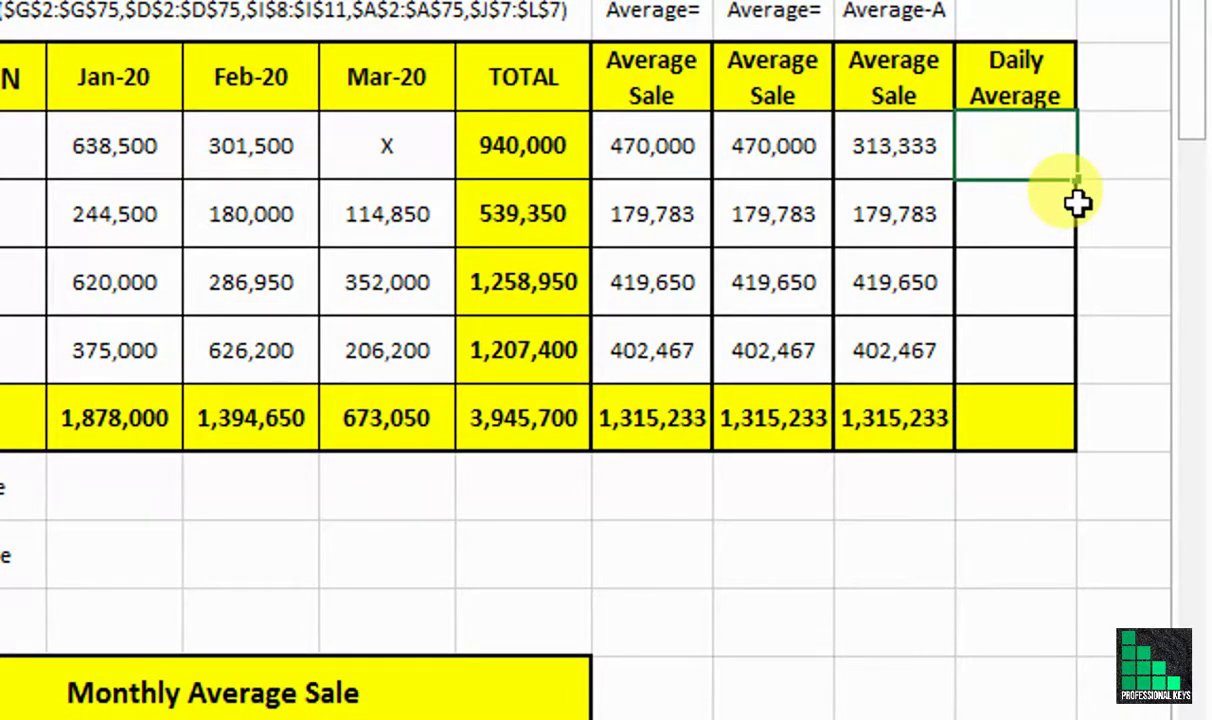
{"action": "key", "text": "F2"}
{"action": "key", "text": "Return"}
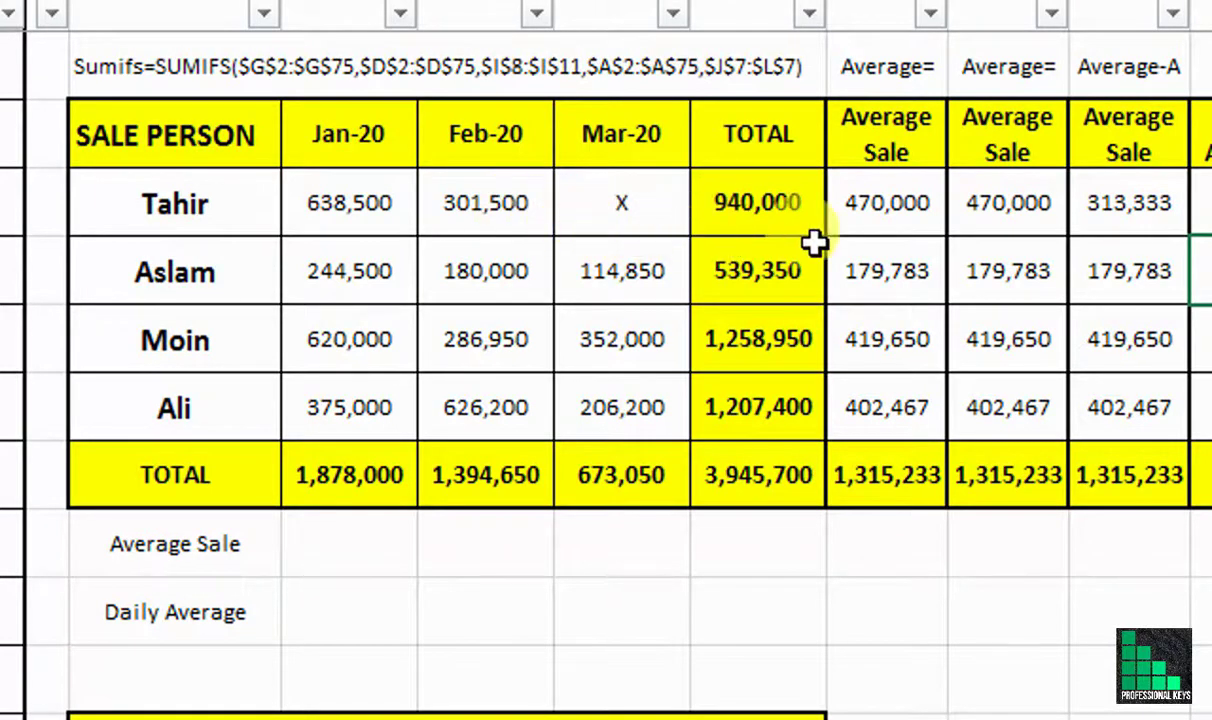
Step: Paste the 50,615 Daily Average formula down, giving 61,315, 38,298 and 58,270
{"action": "left_click", "coordinate": [1047, 205]}
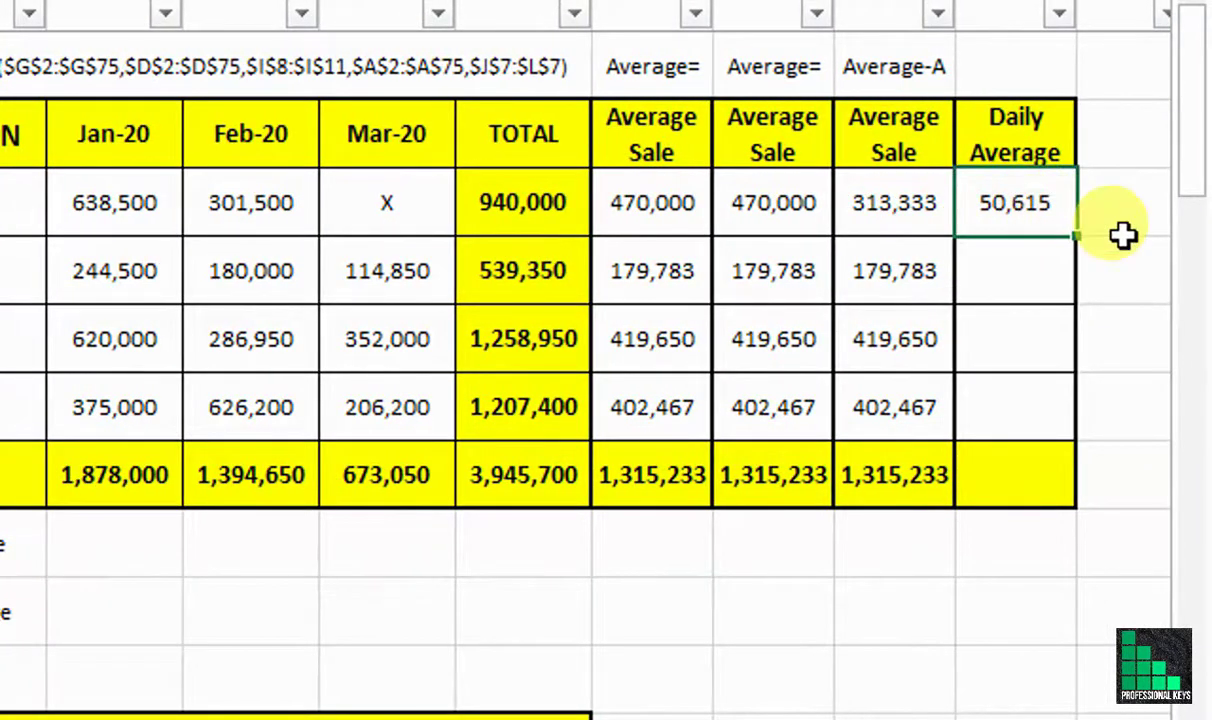
{"action": "key", "text": "Down"}
{"action": "key", "text": "shift+Down"}
{"action": "key", "text": "shift+Down"}
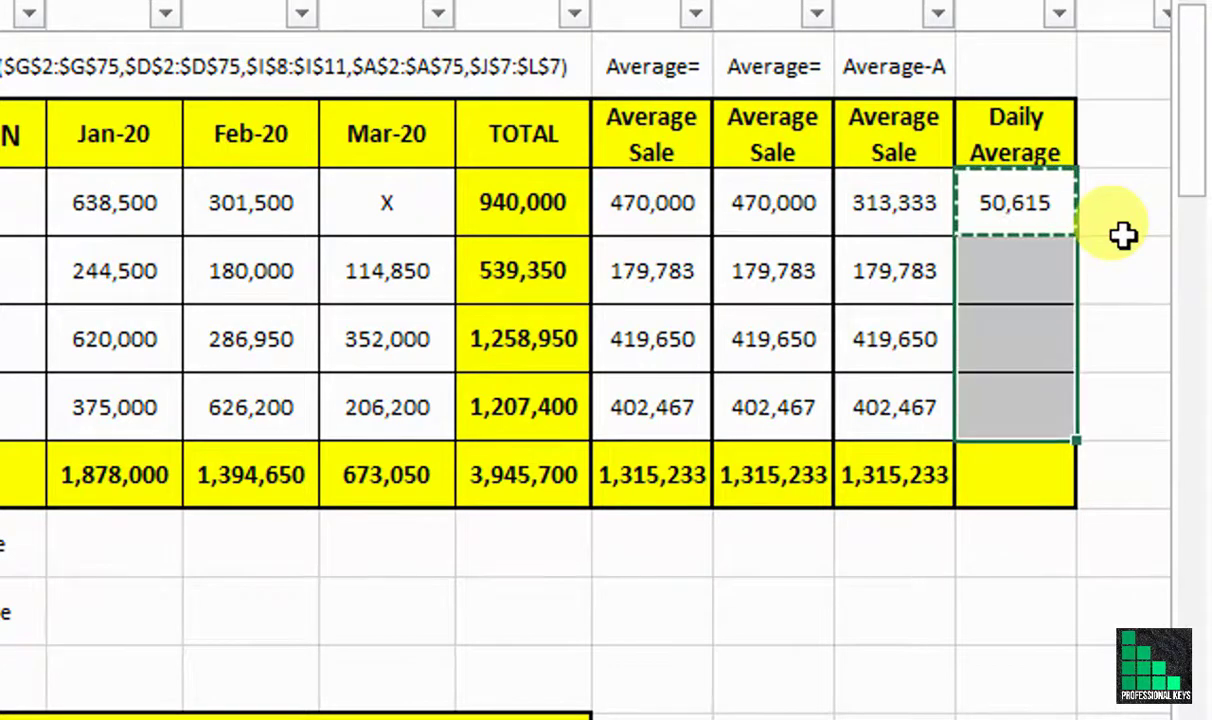
{"action": "key", "text": "shift+Down"}
{"action": "right_click", "coordinate": [1017, 252]}
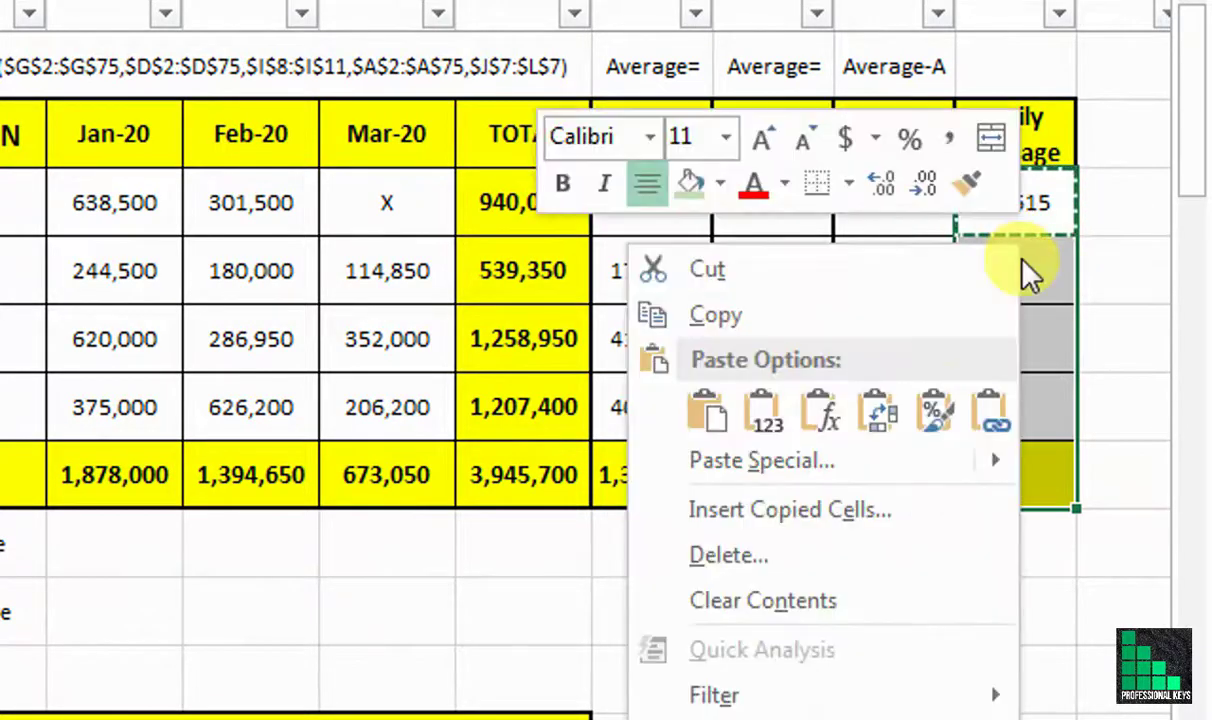
{"action": "left_click", "coordinate": [826, 412]}
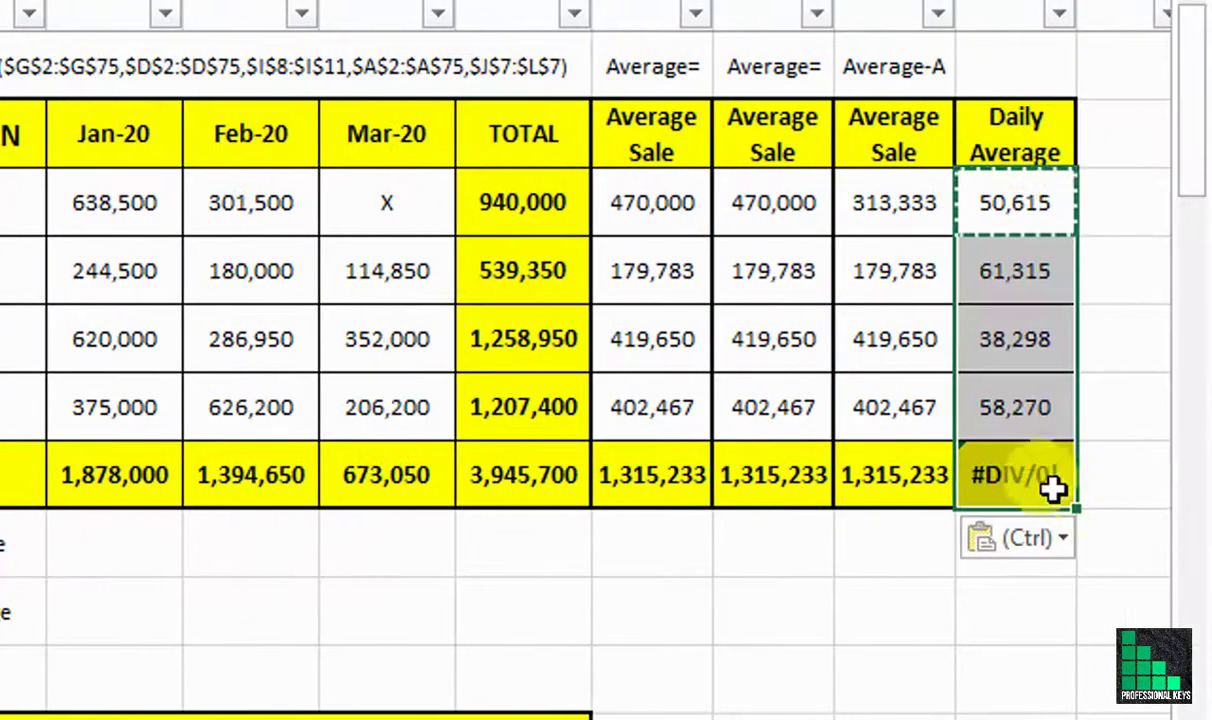
{"action": "double_click", "coordinate": [1030, 481]}
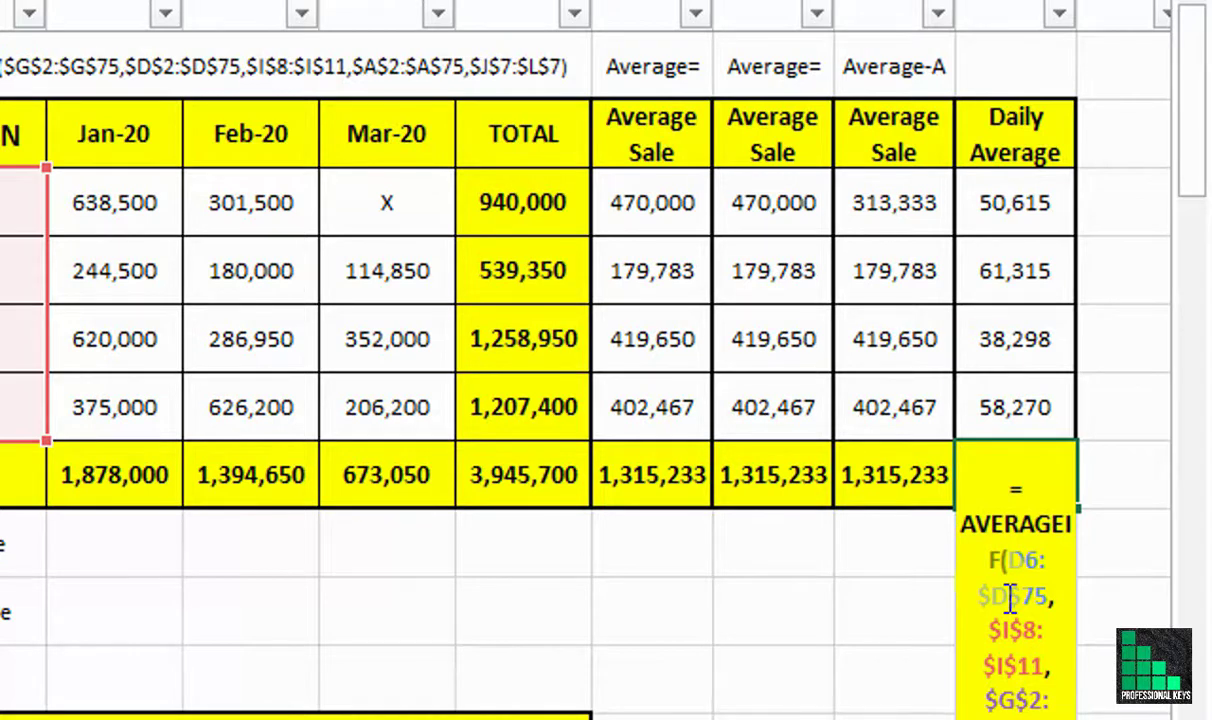
Step: Empty the Daily Average TOTAL cell and paste the 114,850 sales formula over the X, showing 72,300
{"action": "left_click", "coordinate": [1010, 598]}
{"action": "left_click", "coordinate": [1006, 471]}
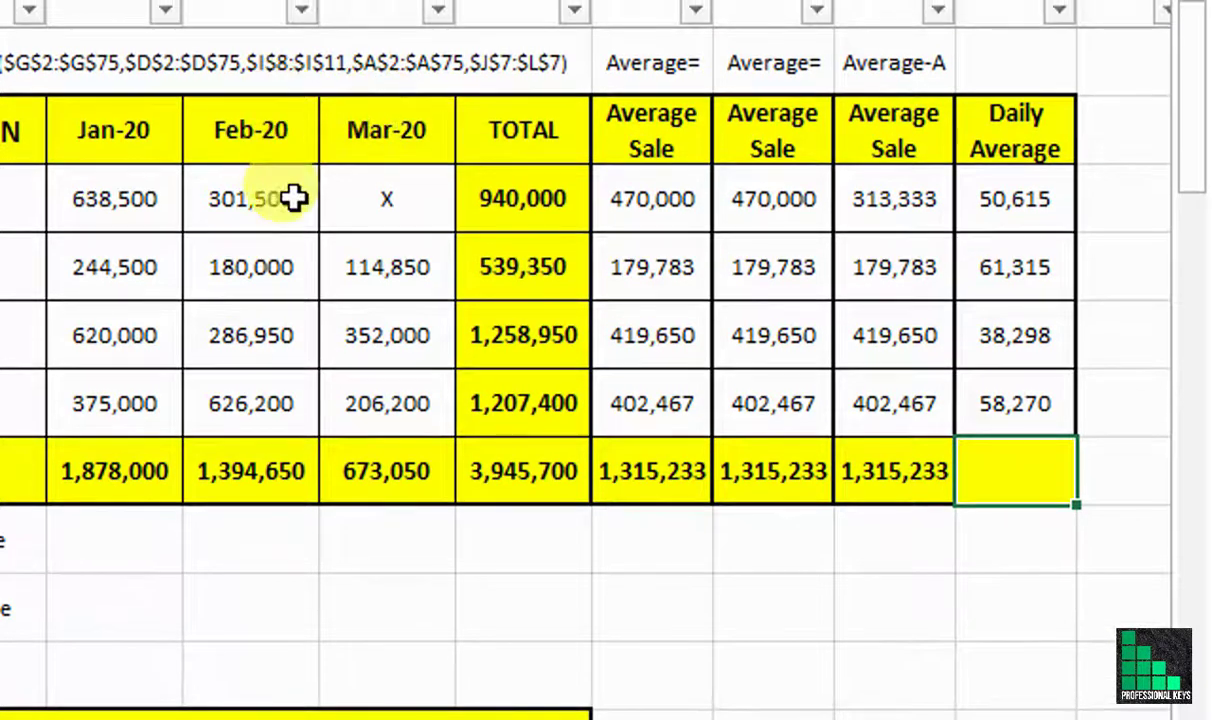
{"action": "left_click", "coordinate": [389, 267]}
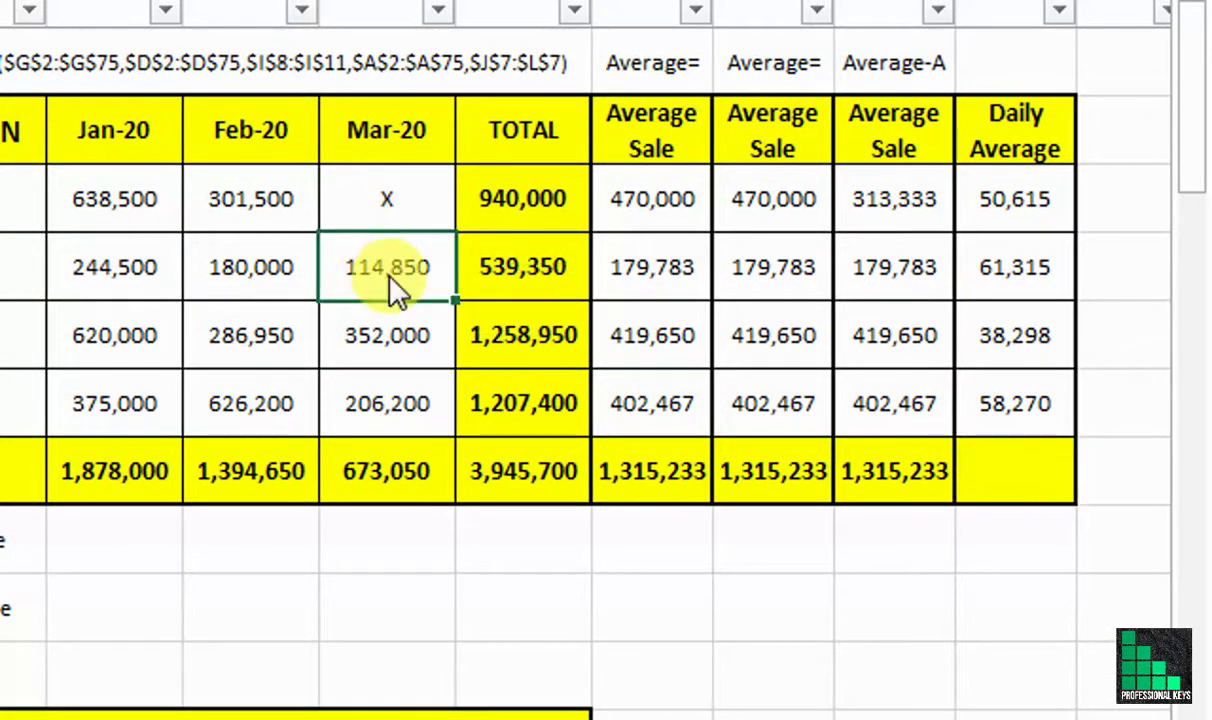
{"action": "right_click", "coordinate": [395, 285]}
{"action": "left_click", "coordinate": [455, 308]}
{"action": "right_click", "coordinate": [395, 202]}
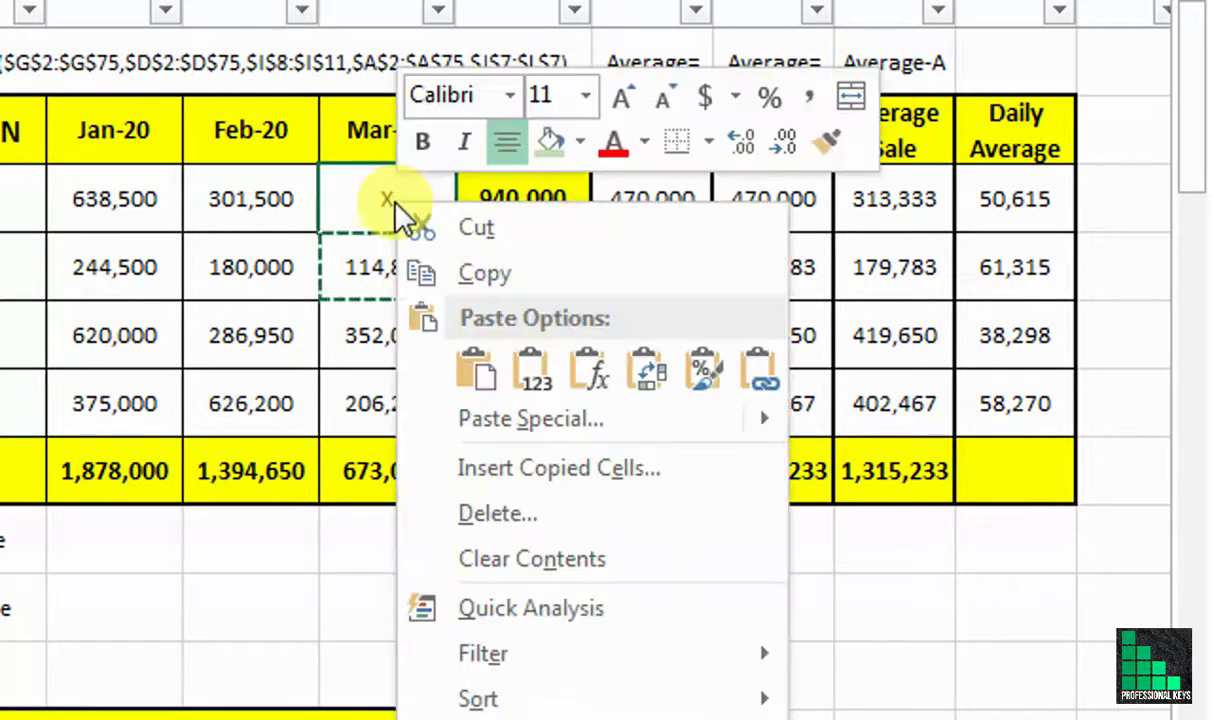
{"action": "left_click", "coordinate": [595, 370]}
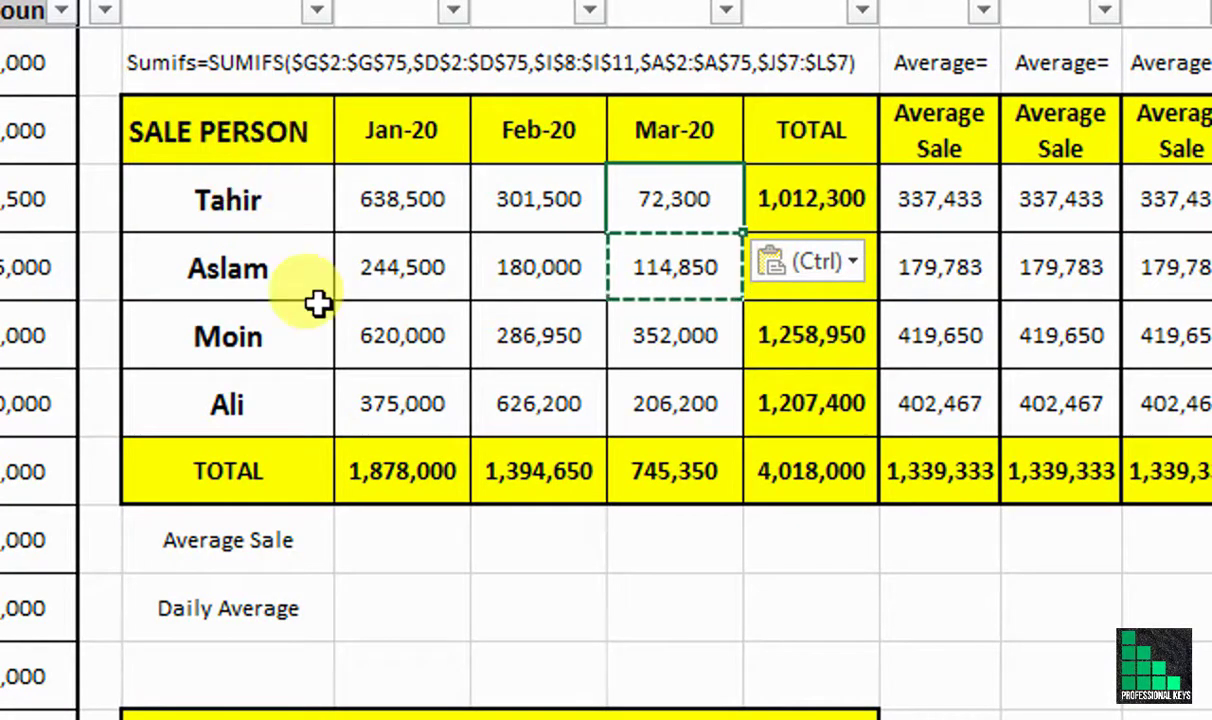
{"action": "left_click", "coordinate": [390, 551]}
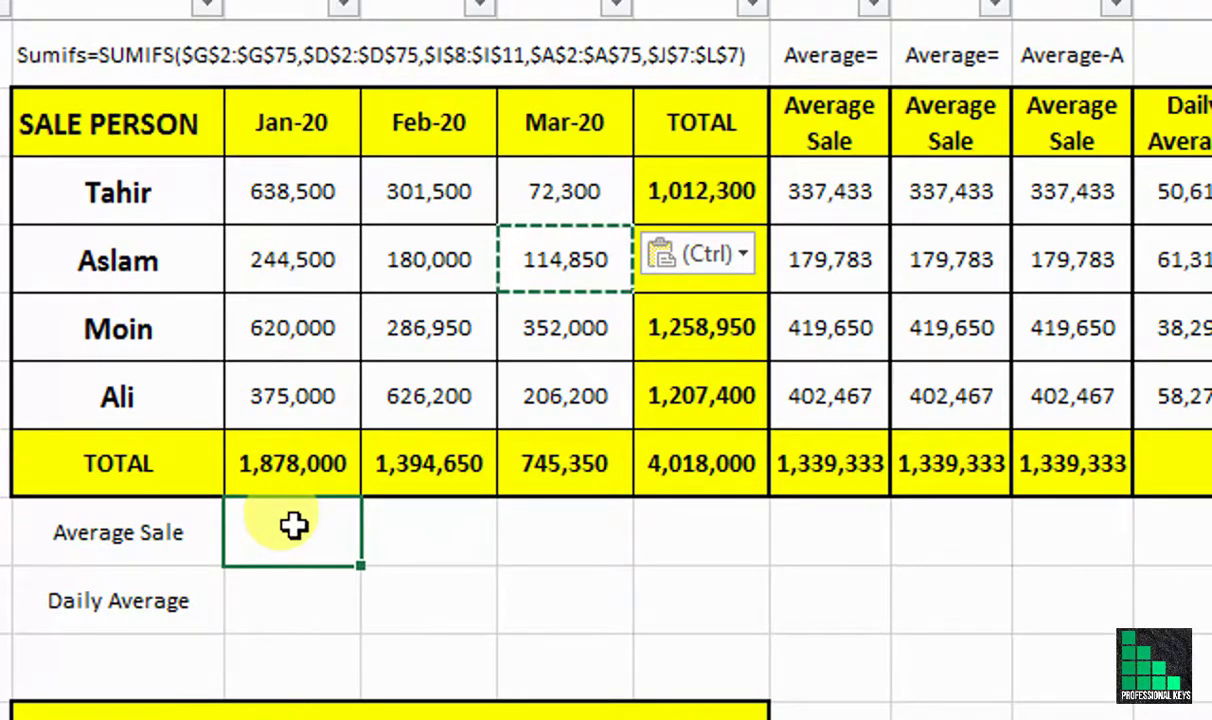
Step: Enter =AVERAGE(J8:J11) in the Jan-20 Average Sale cell, giving 469,500
{"action": "type", "text": "=ave"}
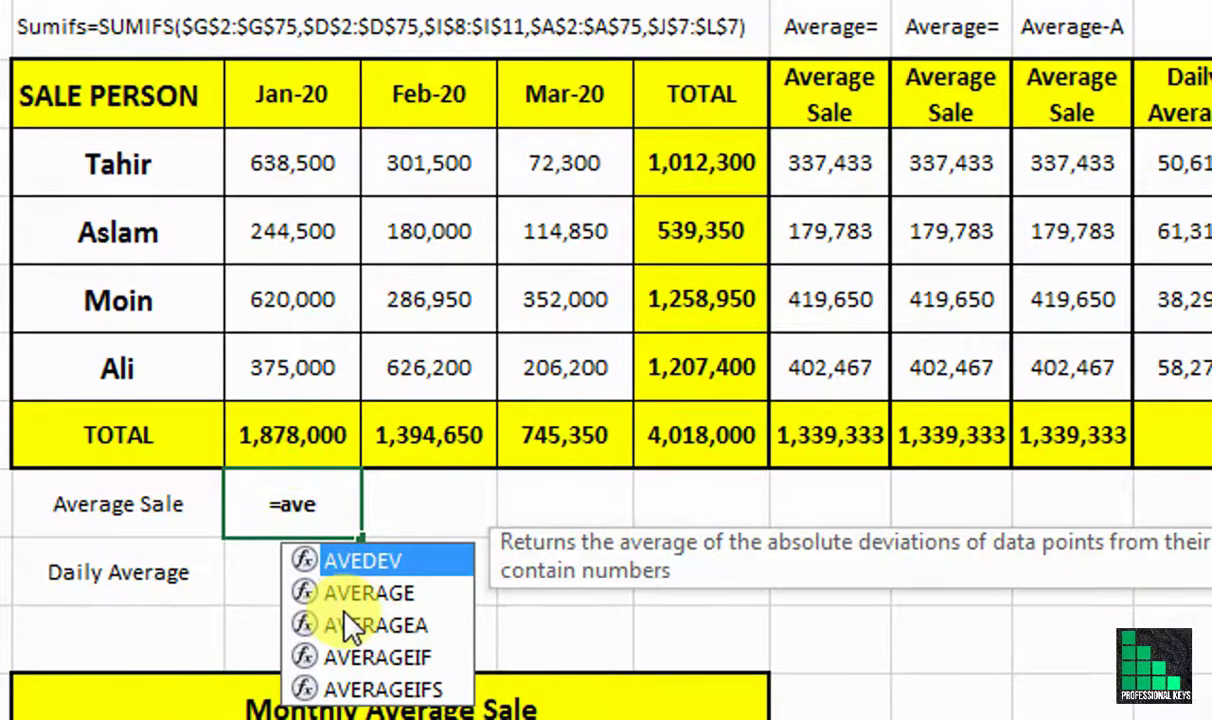
{"action": "double_click", "coordinate": [322, 626]}
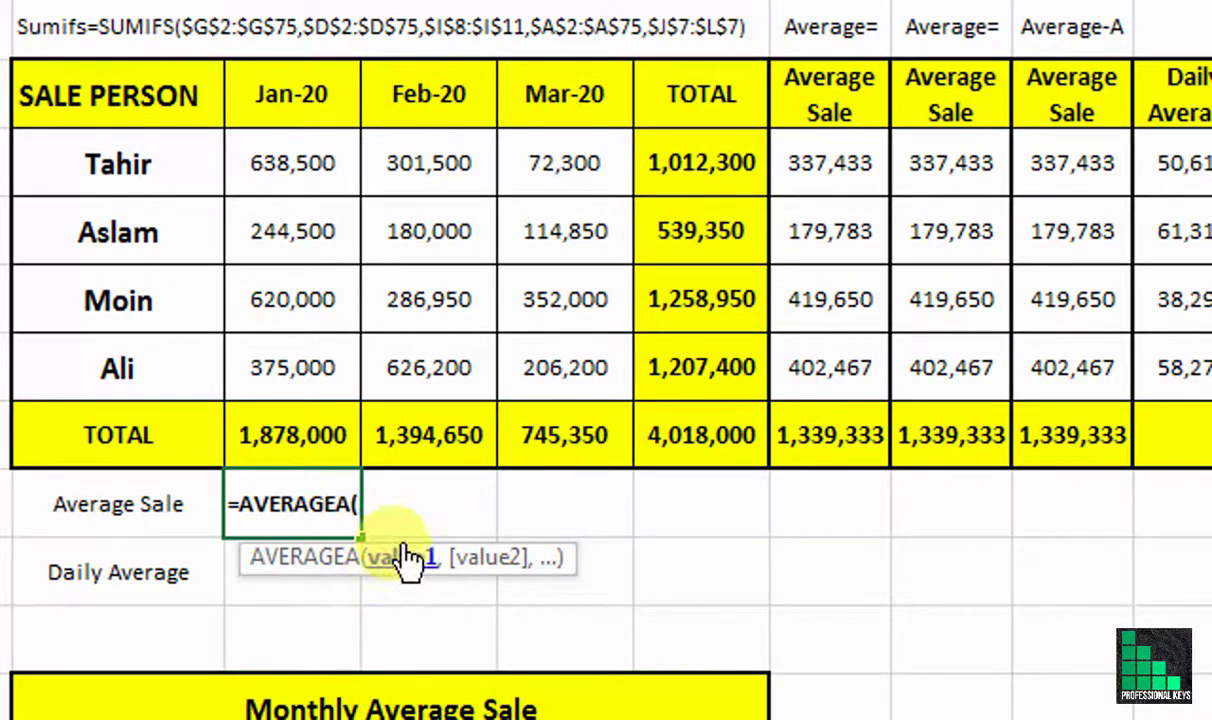
{"action": "key", "text": "BackSpace"}
{"action": "key", "text": "BackSpace"}
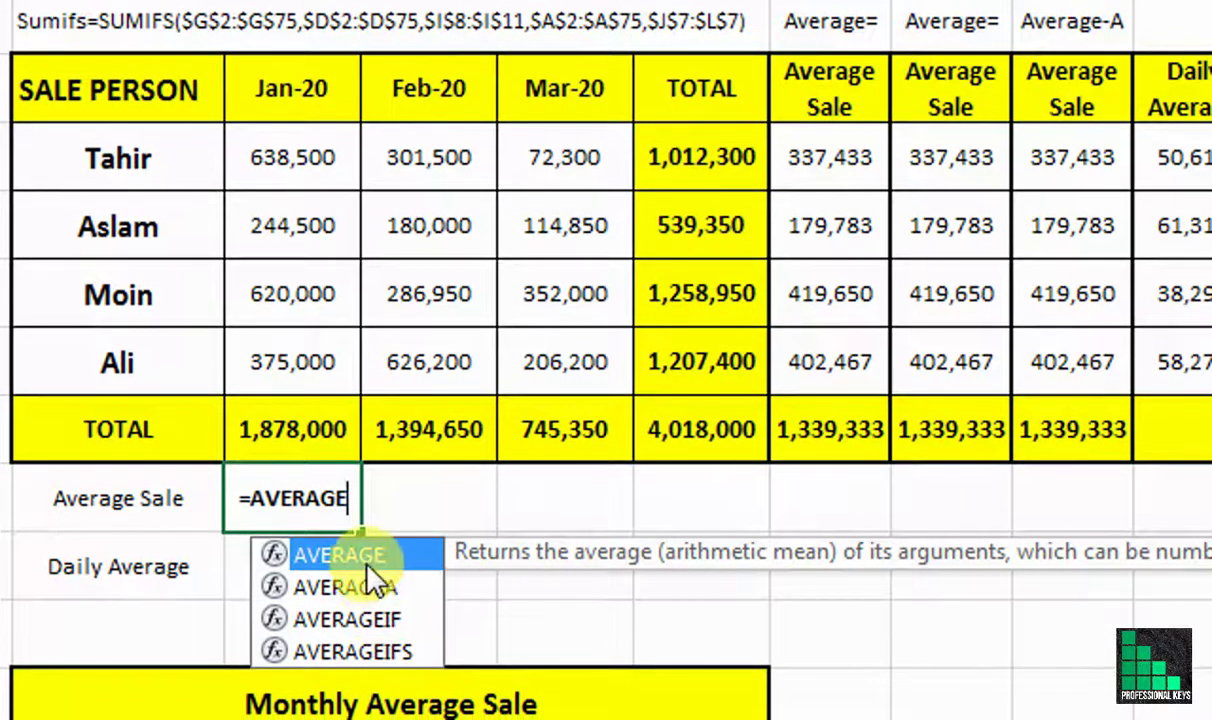
{"action": "type", "text": "("}
{"action": "left_click_drag", "start_coordinate": [290, 160], "coordinate": [318, 347]}
{"action": "key", "text": "Return"}
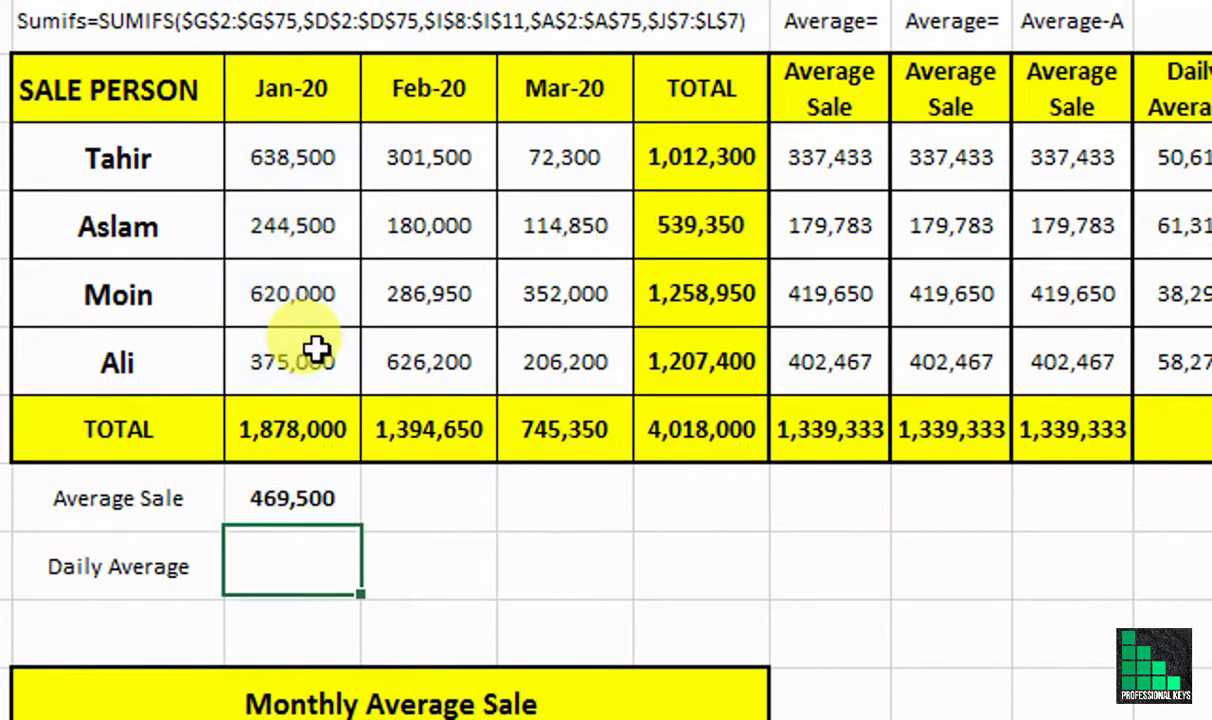
Step: Copy the average formula to Feb-20 and Mar-20, giving 348,663 and 186,338
{"action": "left_click", "coordinate": [340, 497]}
{"action": "key", "text": "ctrl+c"}
{"action": "left_click", "coordinate": [471, 522]}
{"action": "key", "text": "shift+Right"}
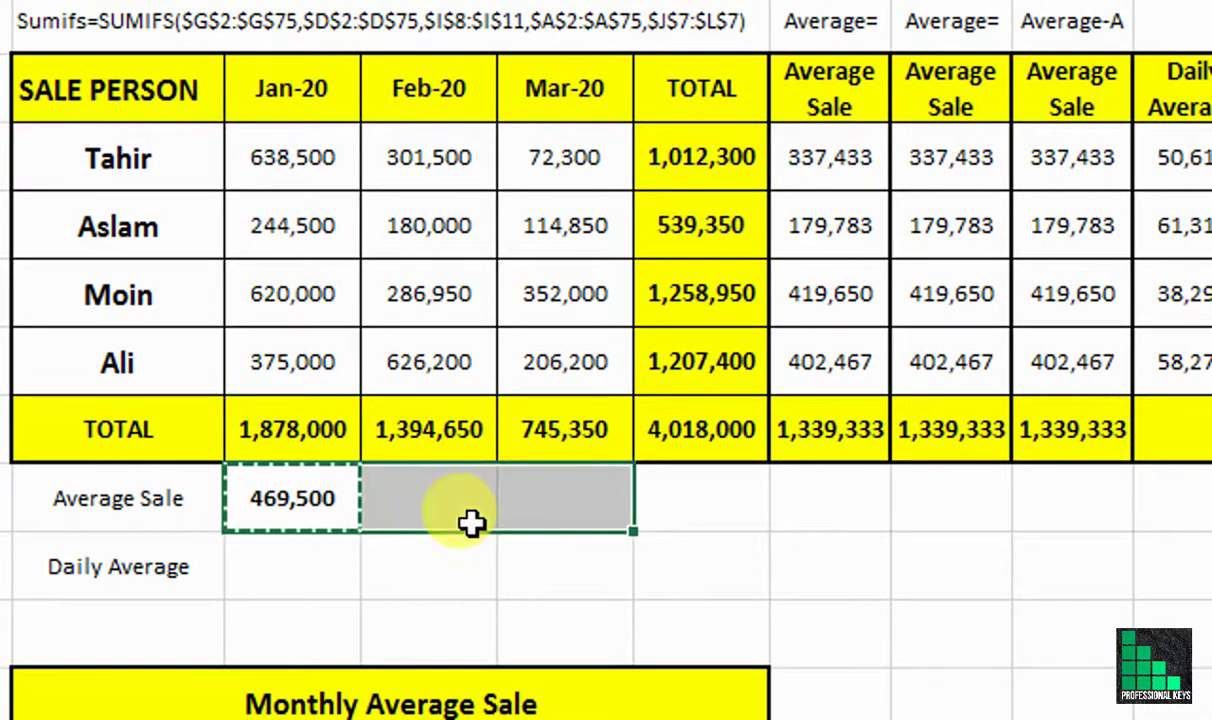
{"action": "key", "text": "ctrl+v"}
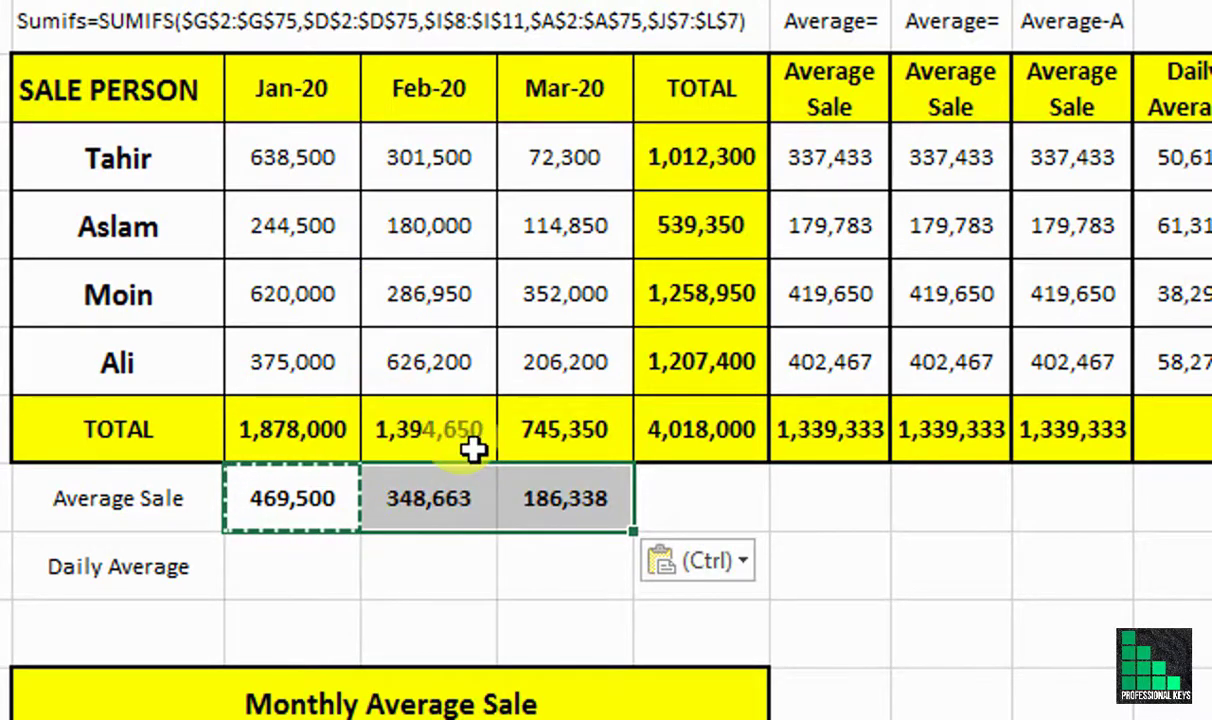
{"action": "left_click", "coordinate": [585, 492]}
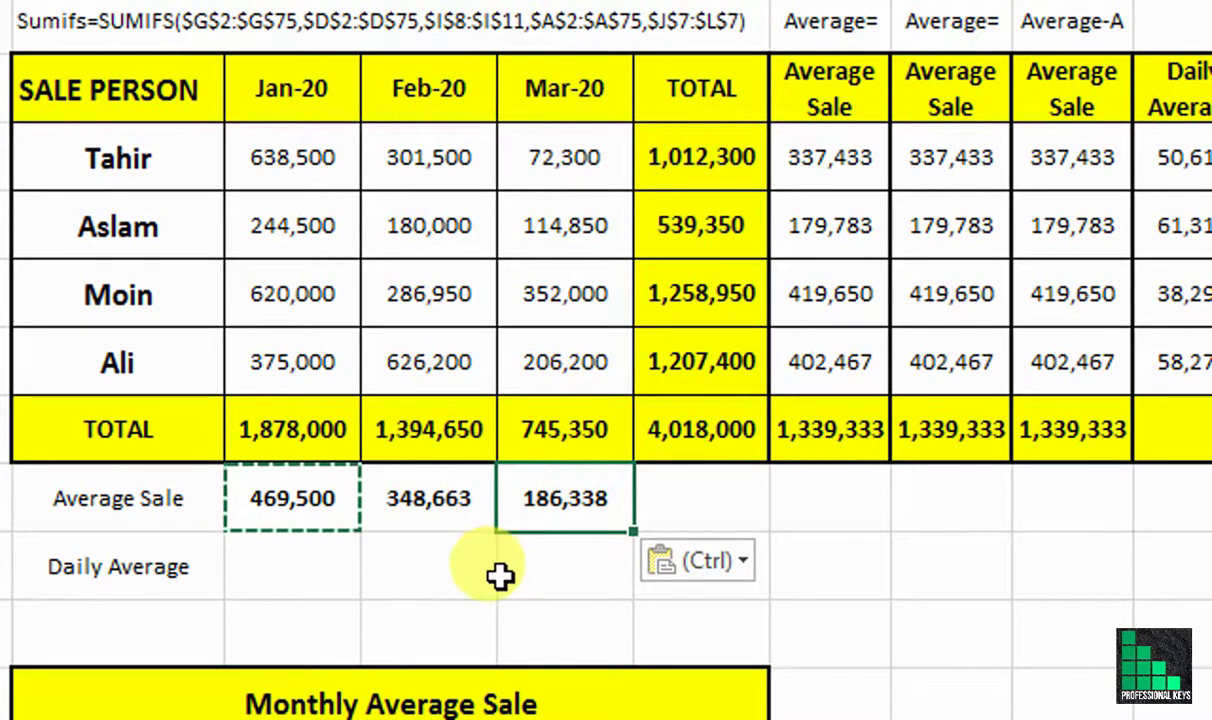
{"action": "key", "text": "Escape"}
{"action": "scroll", "coordinate": [420, 560], "scroll_direction": "down", "scroll_amount": 1}
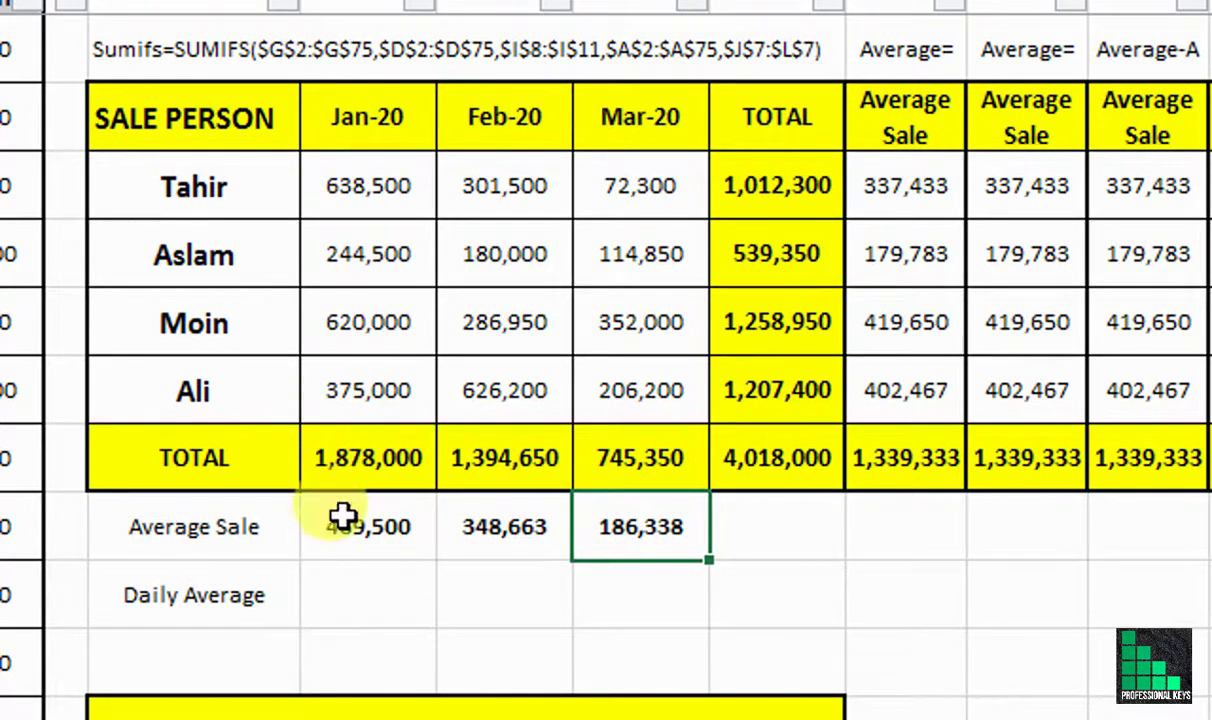
Step: Start AVERAGEIF in the Jan-20 Daily Average cell with the absolute Month range $A$2:$A$75
{"action": "left_click", "coordinate": [386, 590]}
{"action": "type", "text": "="}
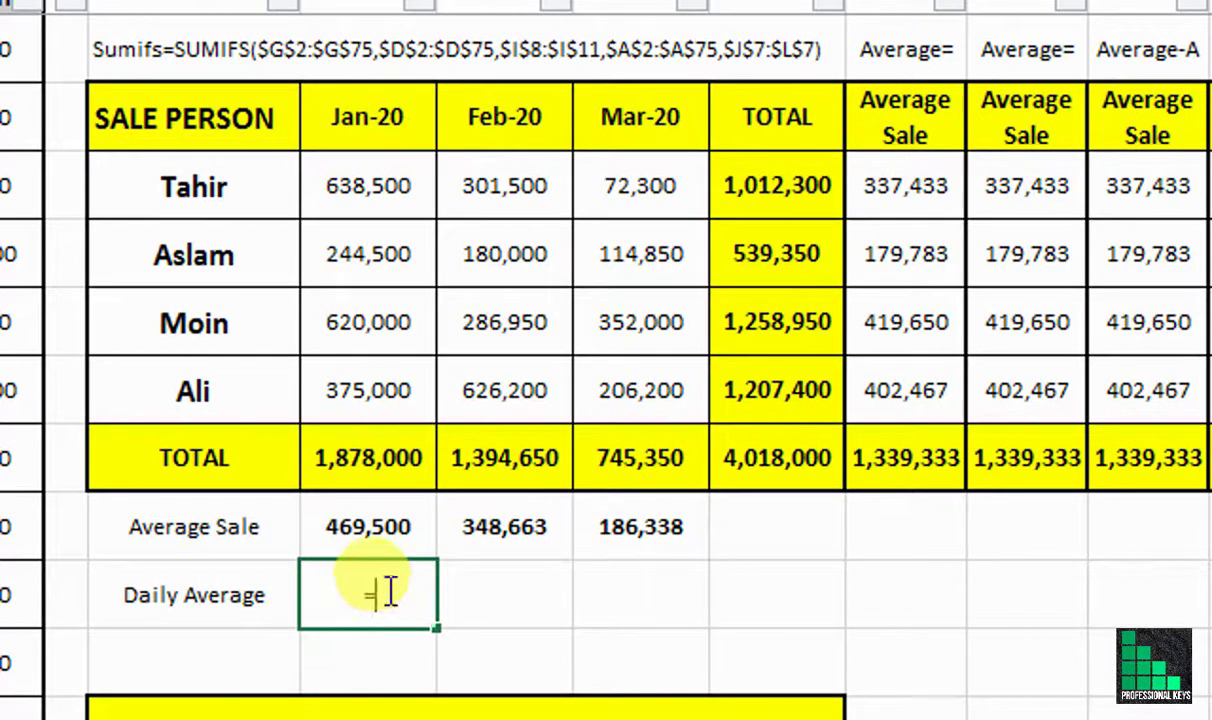
{"action": "type", "text": "ave"}
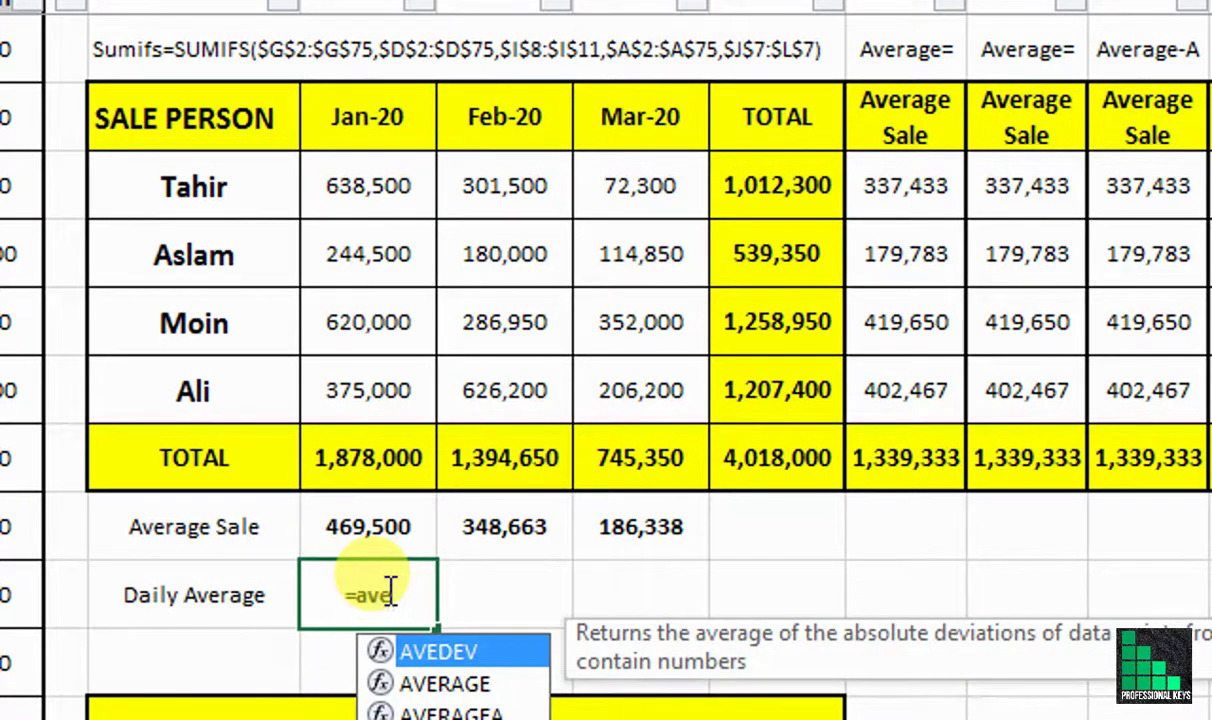
{"action": "key", "text": "Down"}
{"action": "key", "text": "Down"}
{"action": "key", "text": "Down"}
{"action": "key", "text": "Tab"}
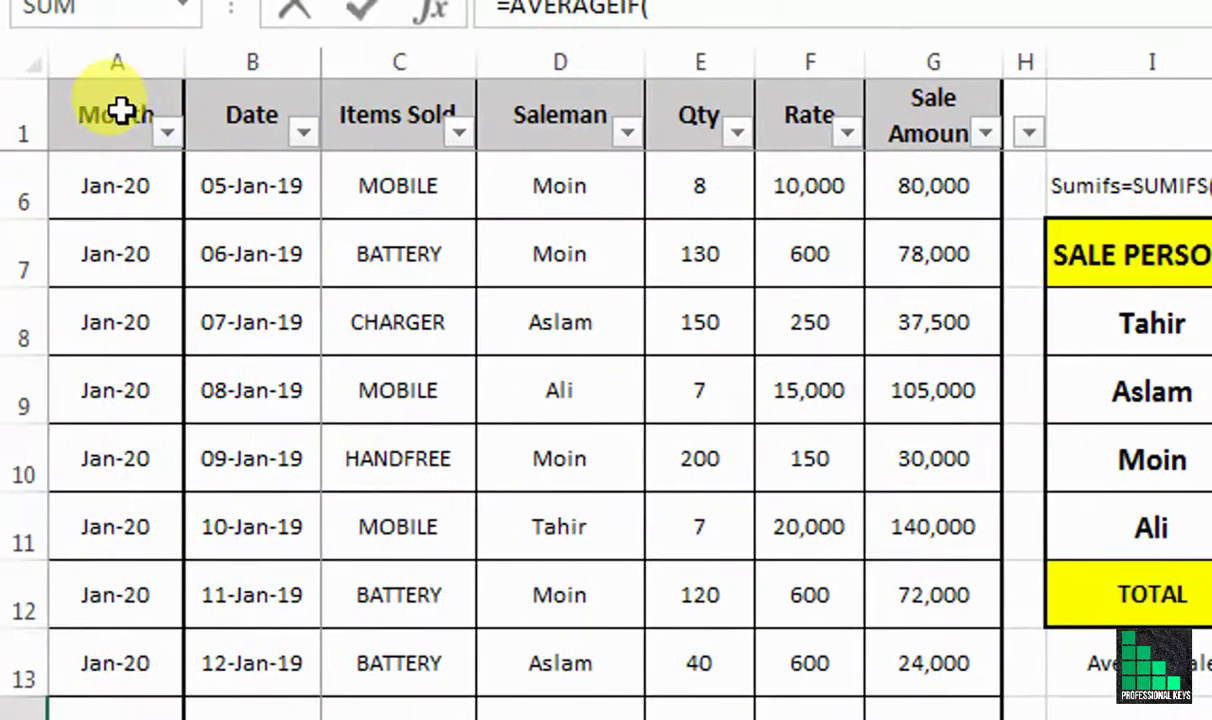
{"action": "left_click", "coordinate": [120, 112]}
{"action": "key", "text": "Down"}
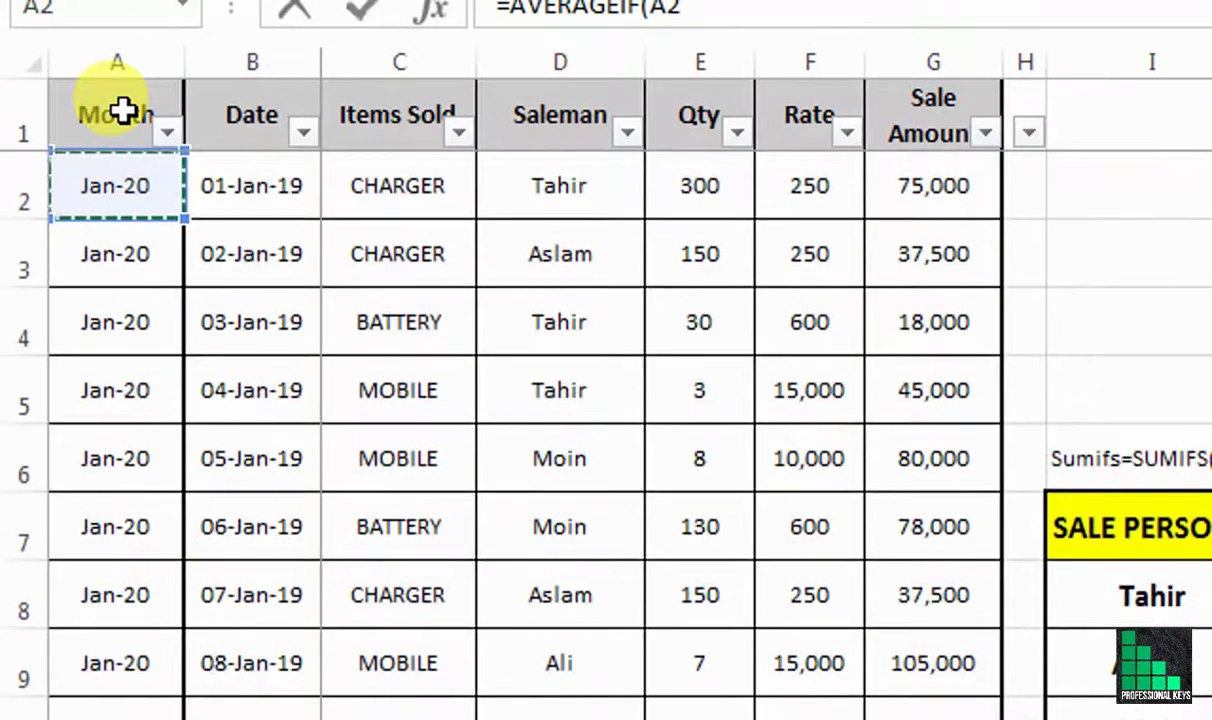
{"action": "key", "text": "ctrl+shift+Down"}
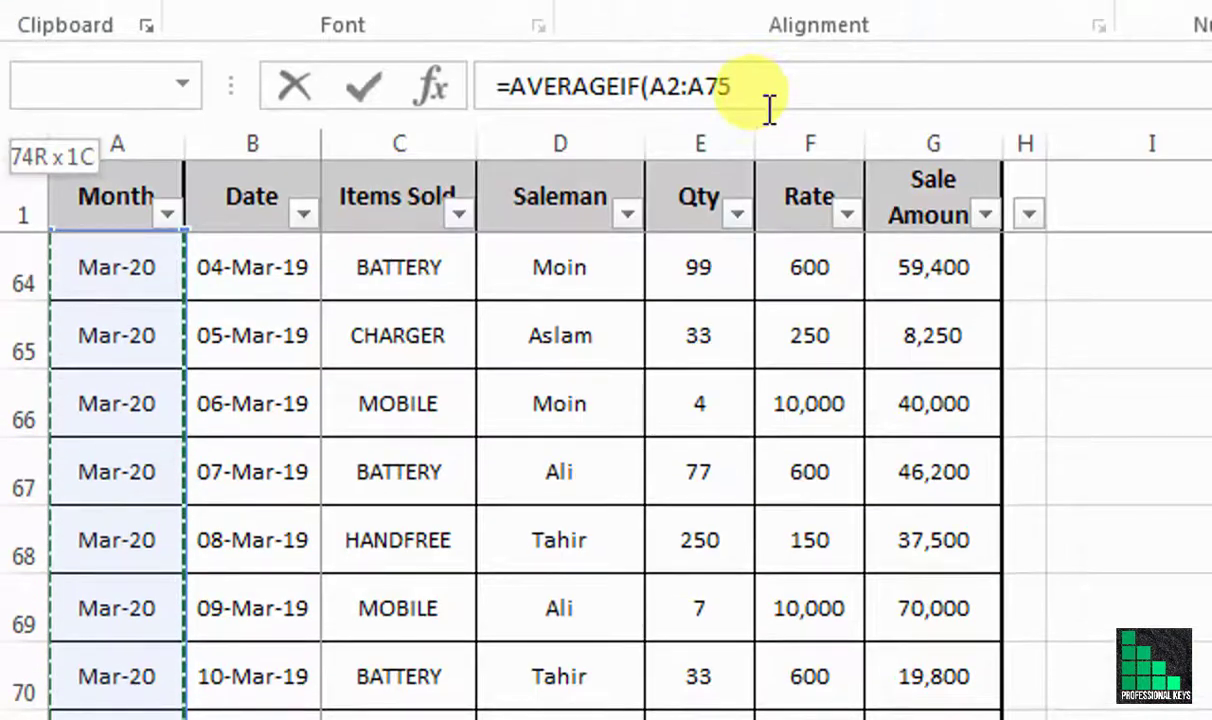
{"action": "key", "text": "F4"}
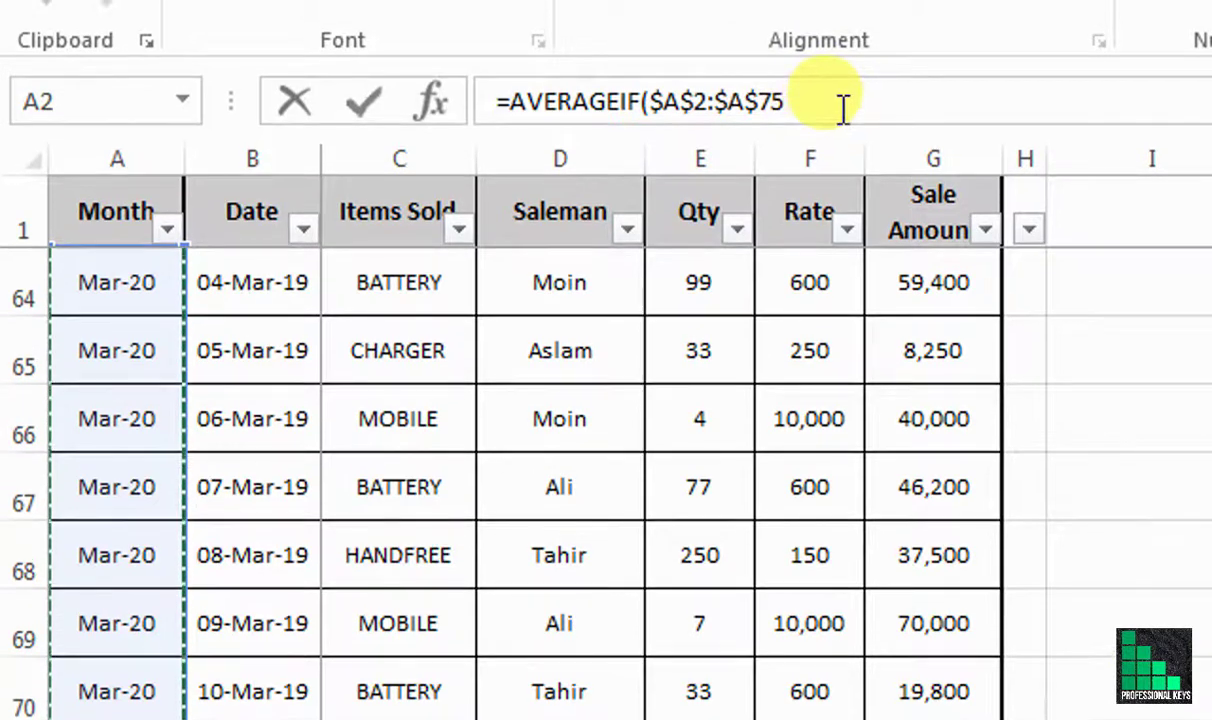
{"action": "type", "text": ","}
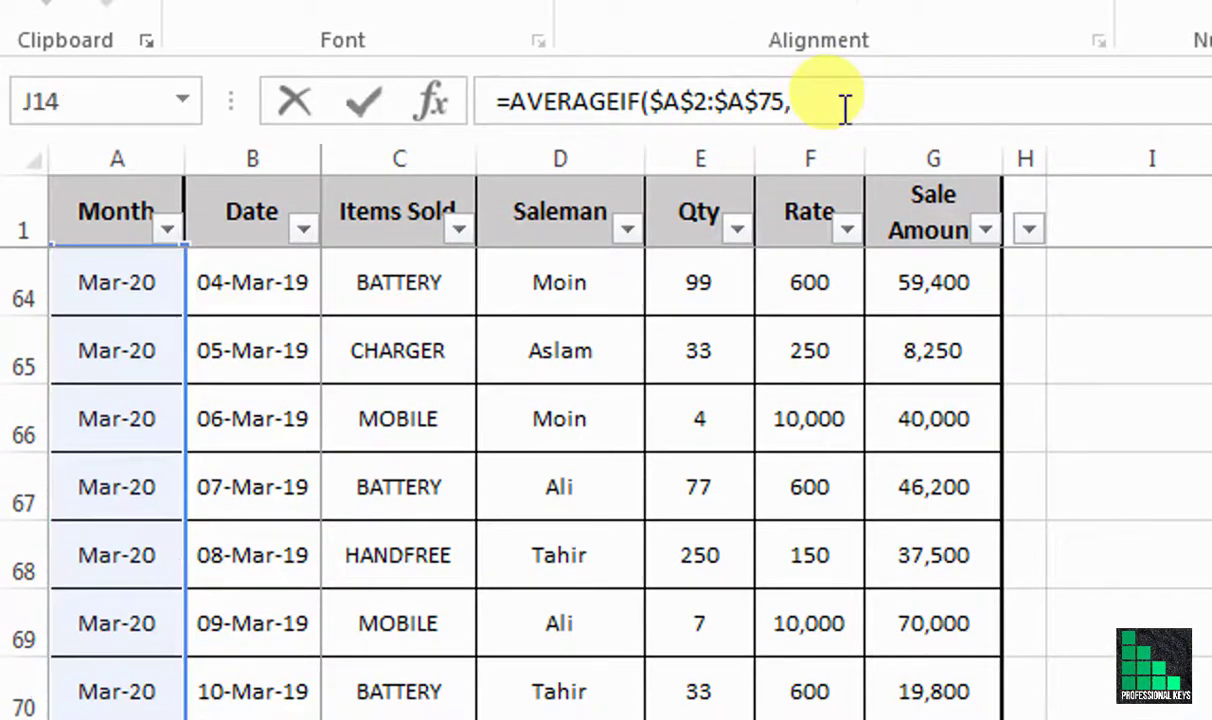
Step: Use the absolute month headers $J$7:$L$7 as the criteria
{"action": "left_click_drag", "start_coordinate": [1198, 641], "coordinate": [1193, 125]}
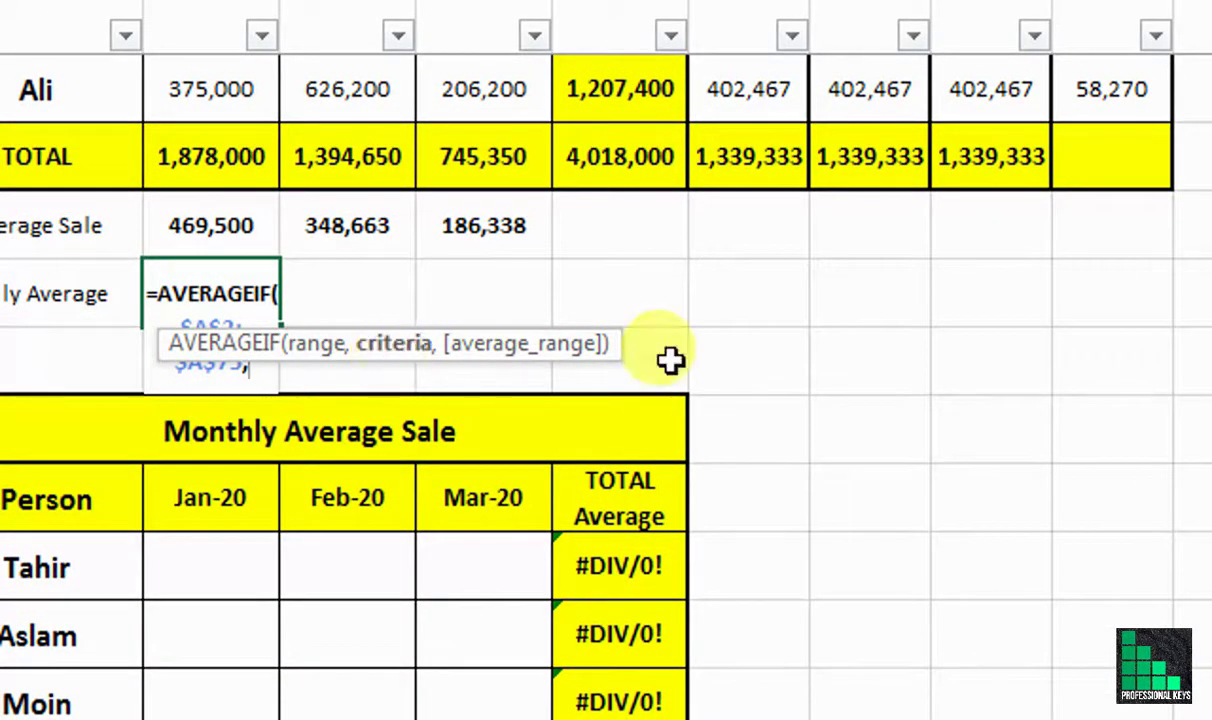
{"action": "mouse_move", "coordinate": [1192, 262]}
{"action": "left_mouse_down"}
{"action": "mouse_move", "coordinate": [1203, 228]}
{"action": "mouse_move", "coordinate": [225, 130]}
{"action": "left_mouse_up"}
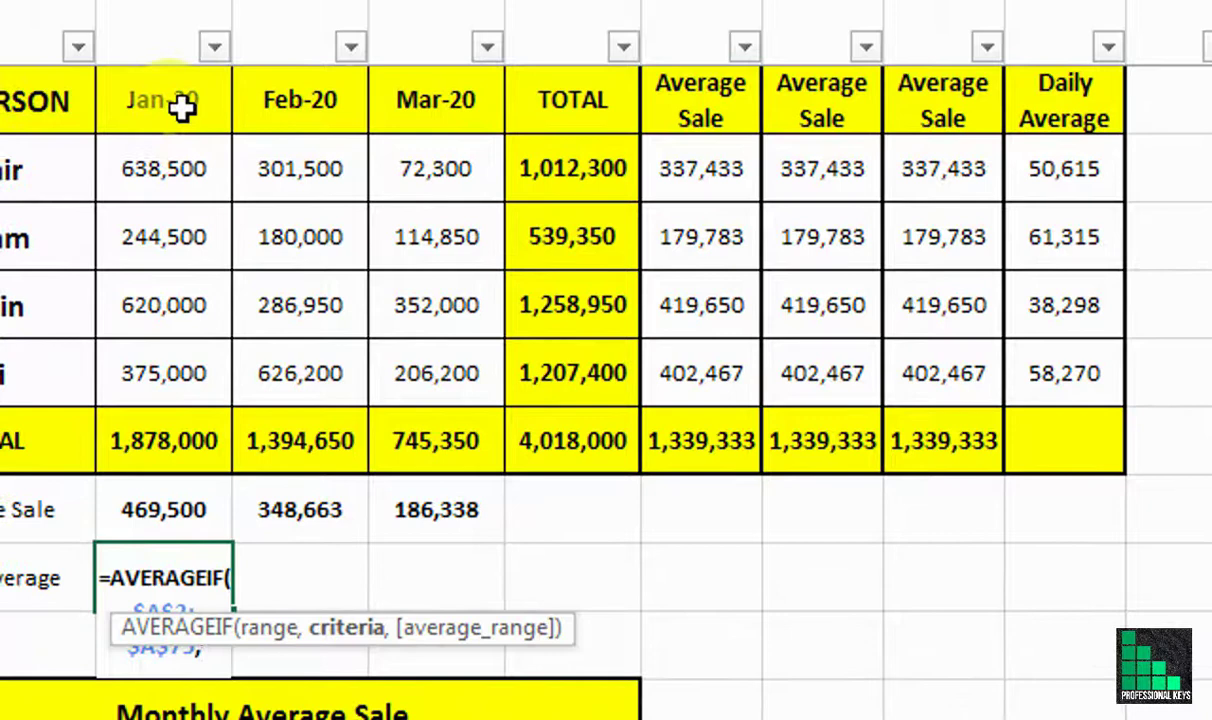
{"action": "left_click_drag", "start_coordinate": [181, 110], "coordinate": [409, 108]}
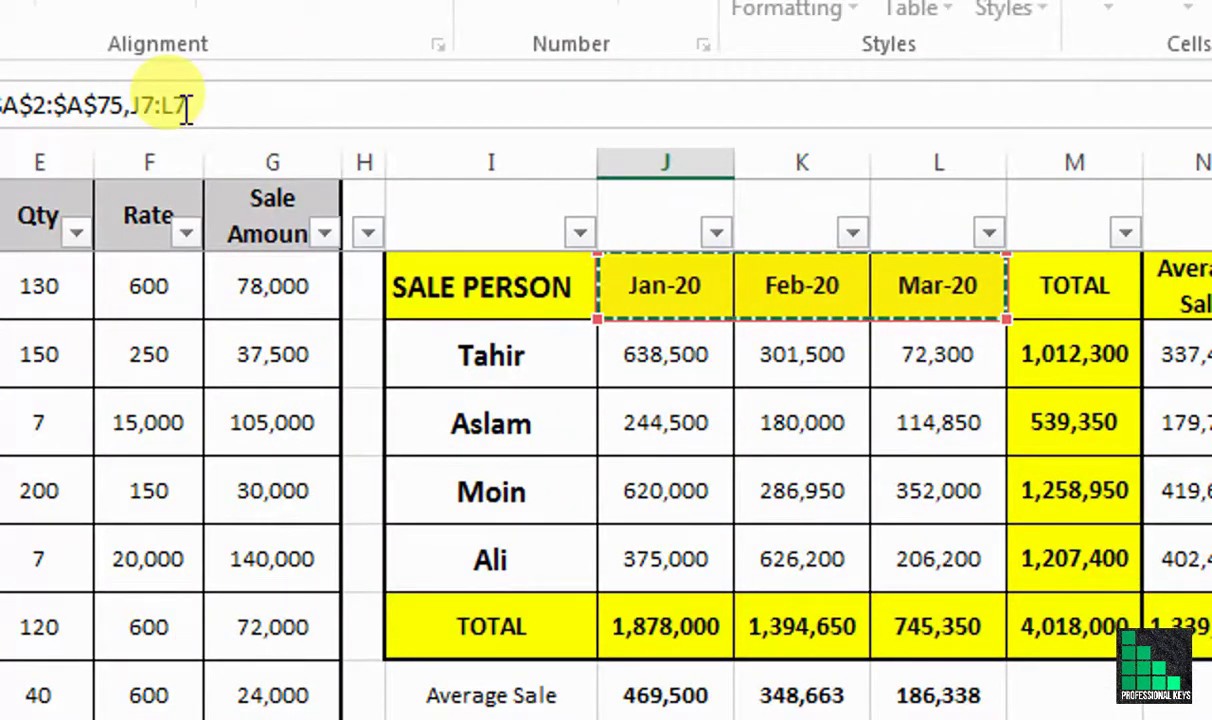
{"action": "key", "text": "F4"}
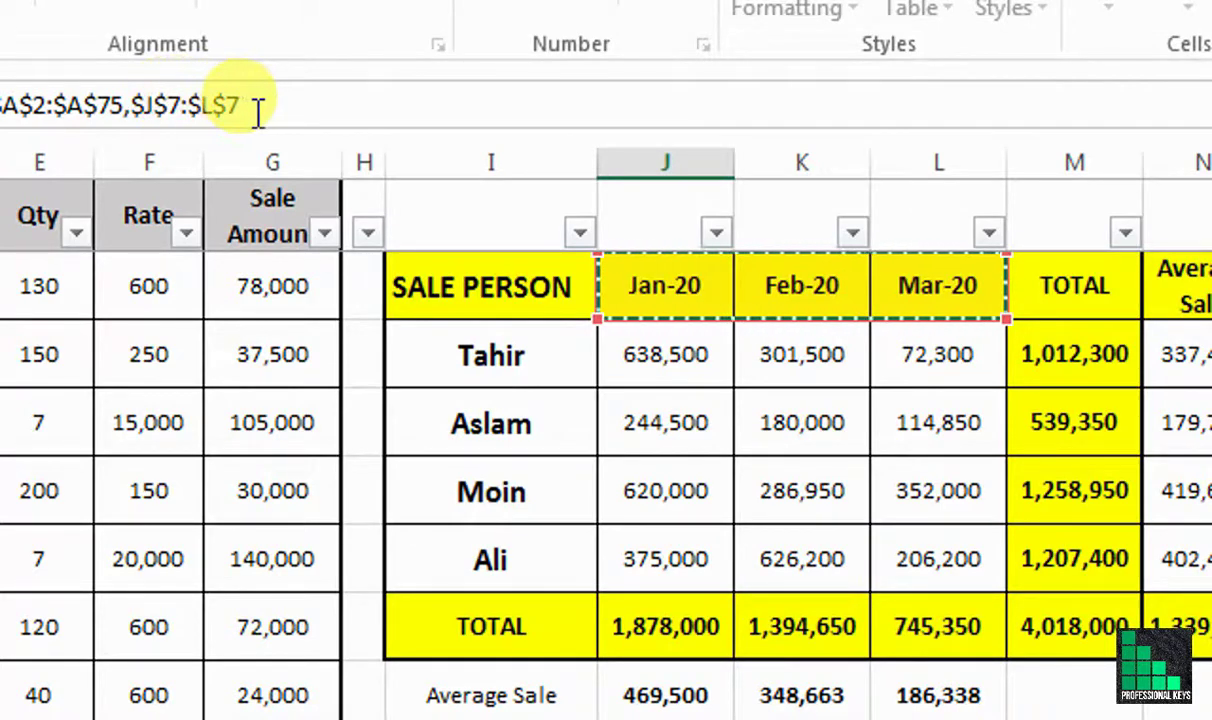
{"action": "type", "text": ","}
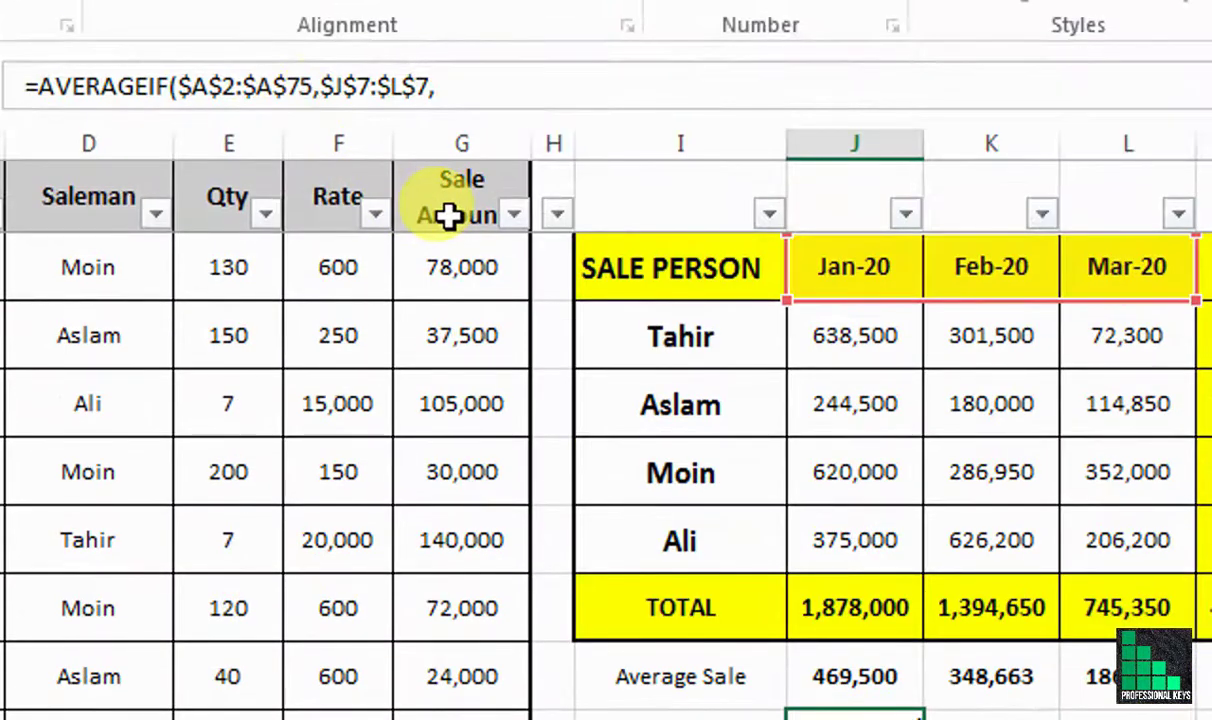
Step: Finish the formula with sale amounts G2:G75 as the average range
{"action": "left_click", "coordinate": [447, 216]}
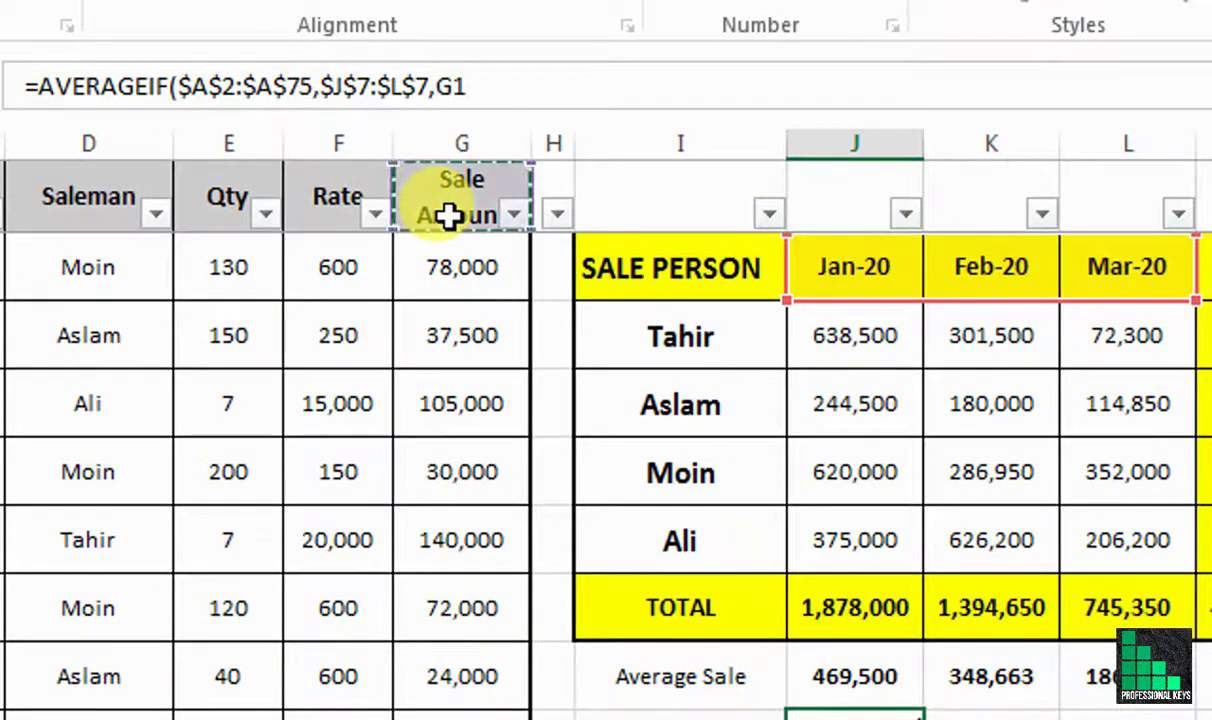
{"action": "key", "text": "Down"}
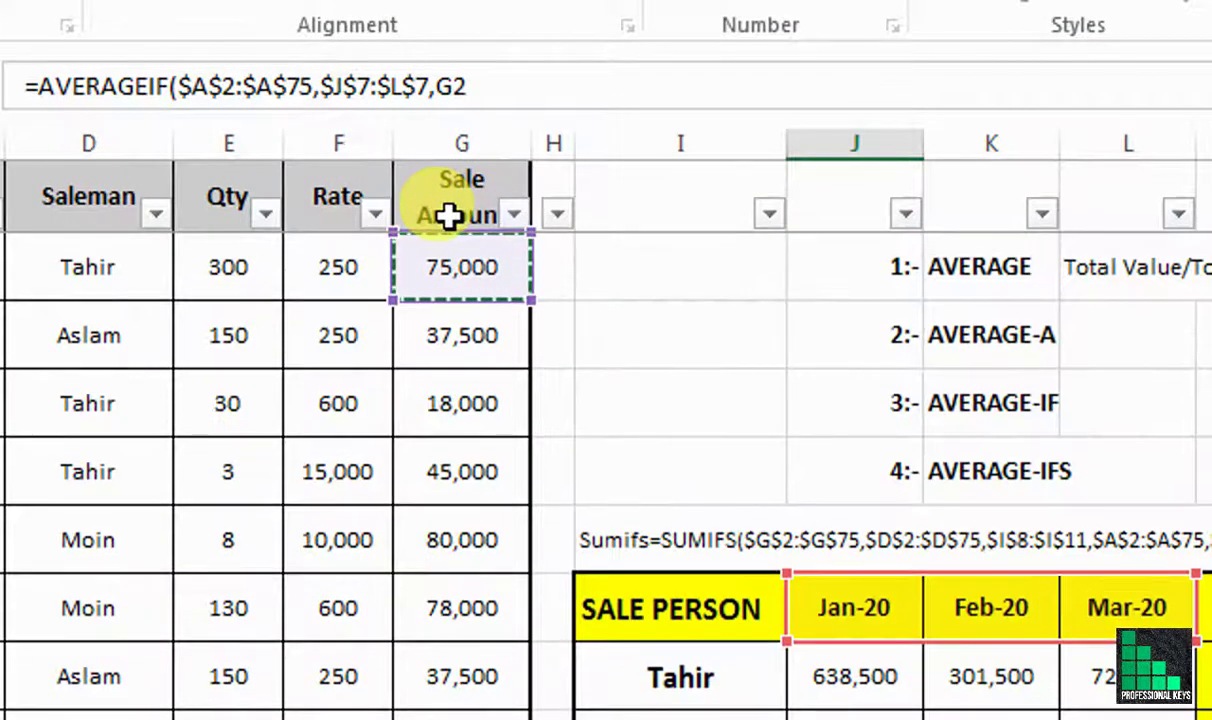
{"action": "key", "text": "ctrl+shift+Down"}
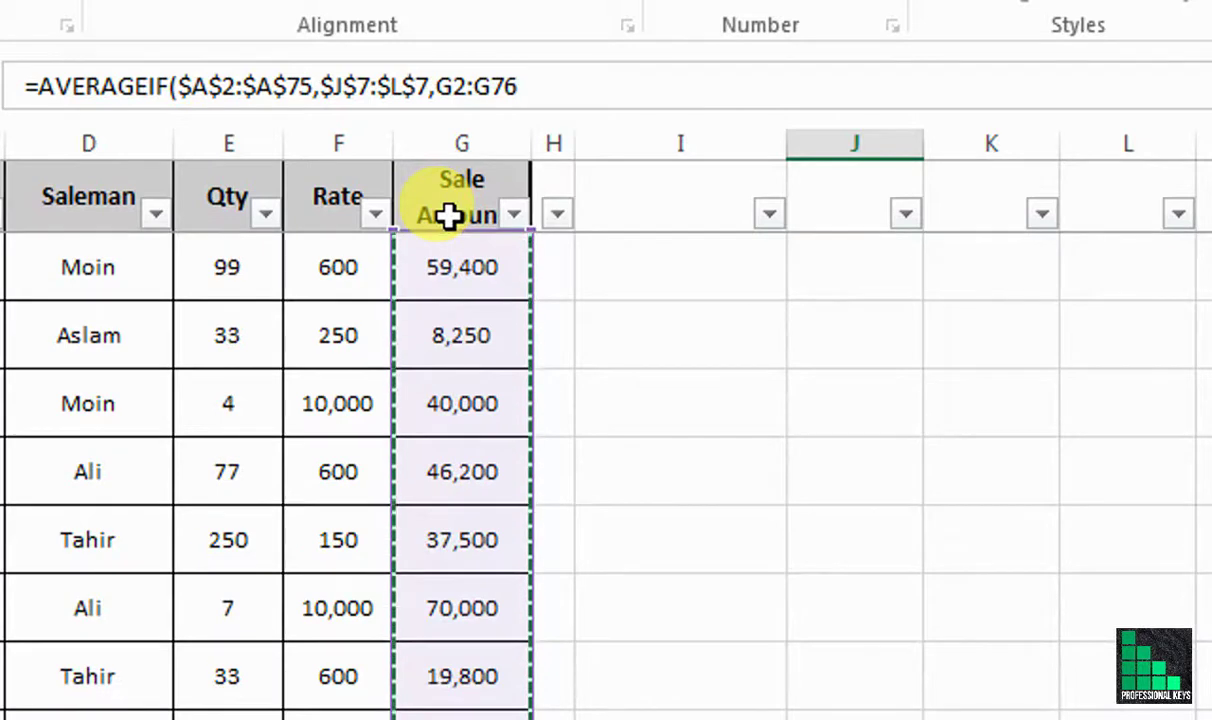
{"action": "key", "text": "shift+Up"}
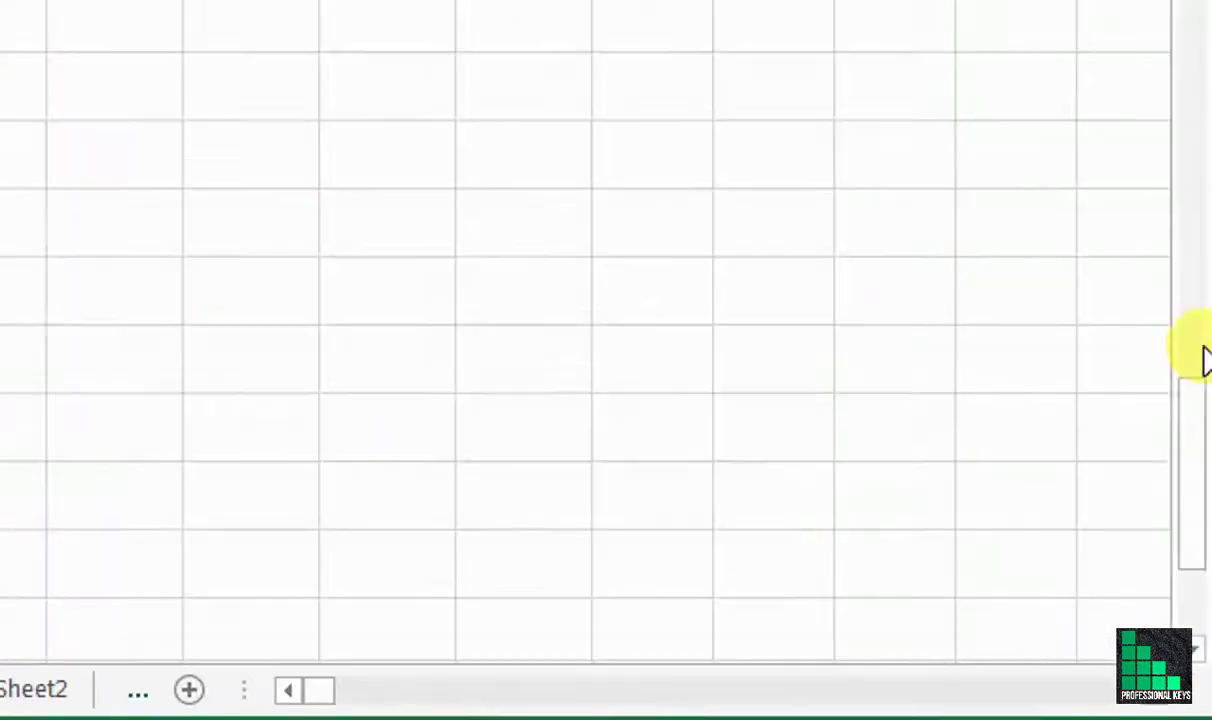
{"action": "mouse_move", "coordinate": [1190, 470]}
{"action": "left_mouse_down"}
{"action": "mouse_move", "coordinate": [1193, 108]}
{"action": "mouse_move", "coordinate": [1203, 120]}
{"action": "left_mouse_up"}
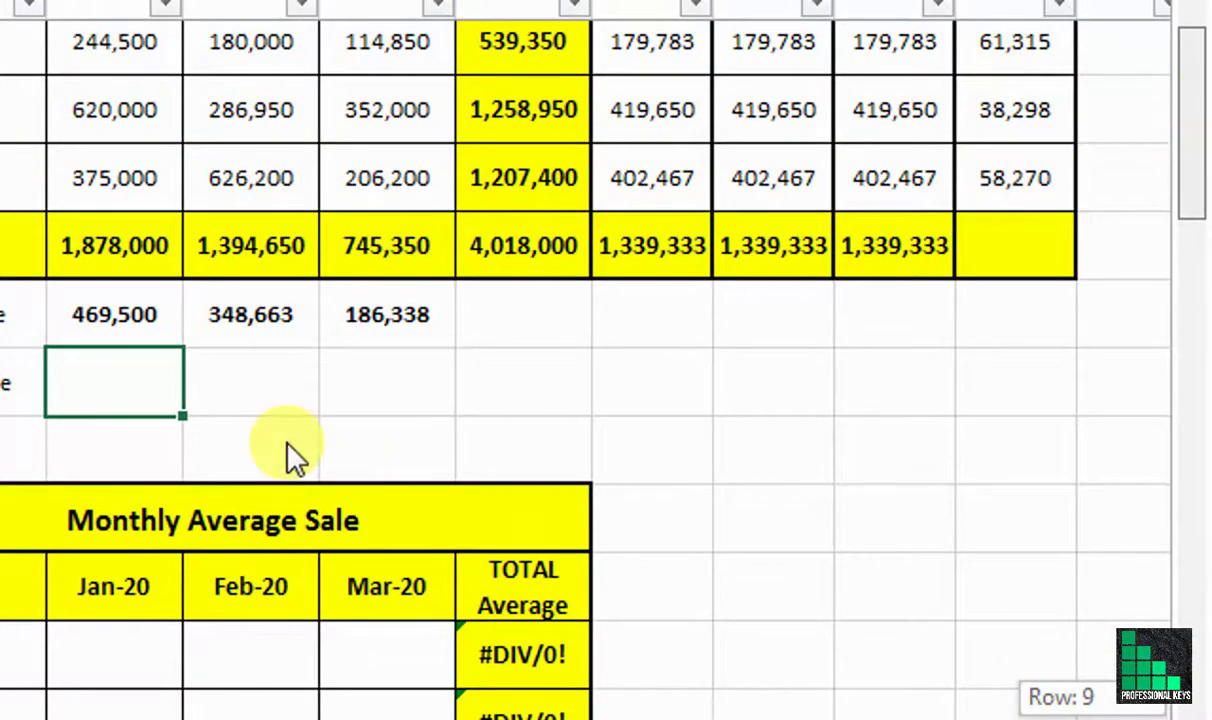
{"action": "type", "text": "=AVERAGEIF($A$2:$A$75,$J$7:$L$7,G2:G75"}
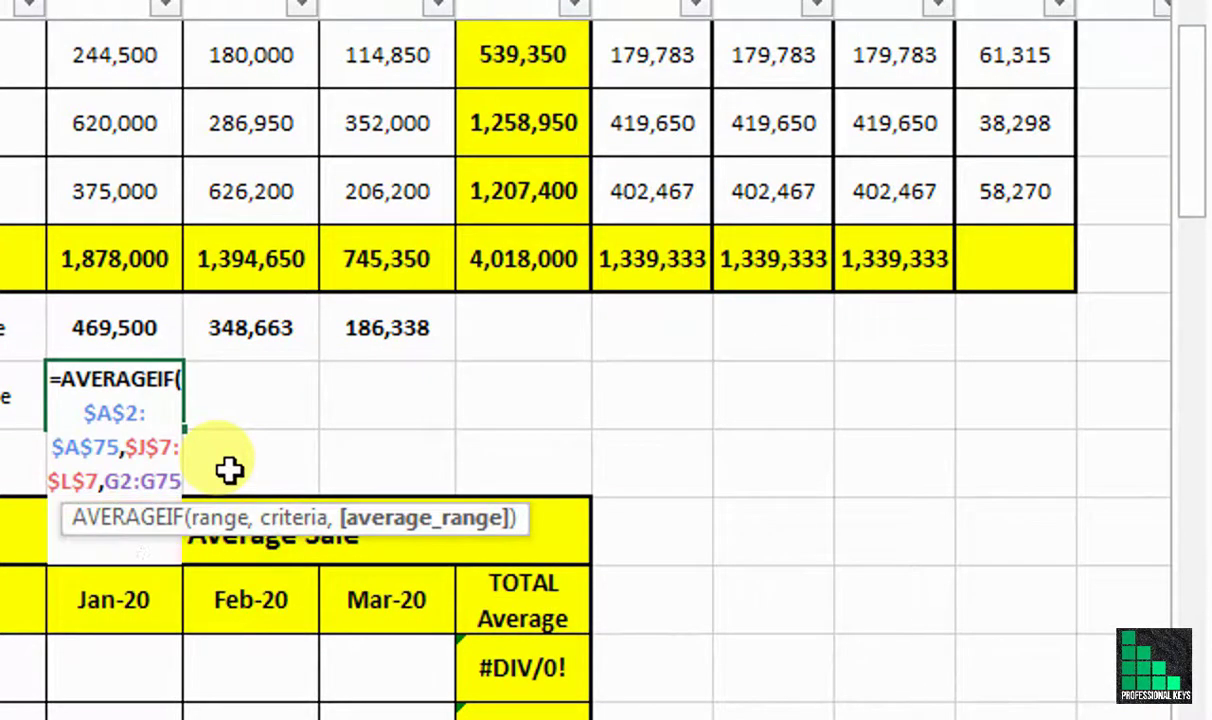
{"action": "type", "text": ")"}
{"action": "key", "text": "Return"}
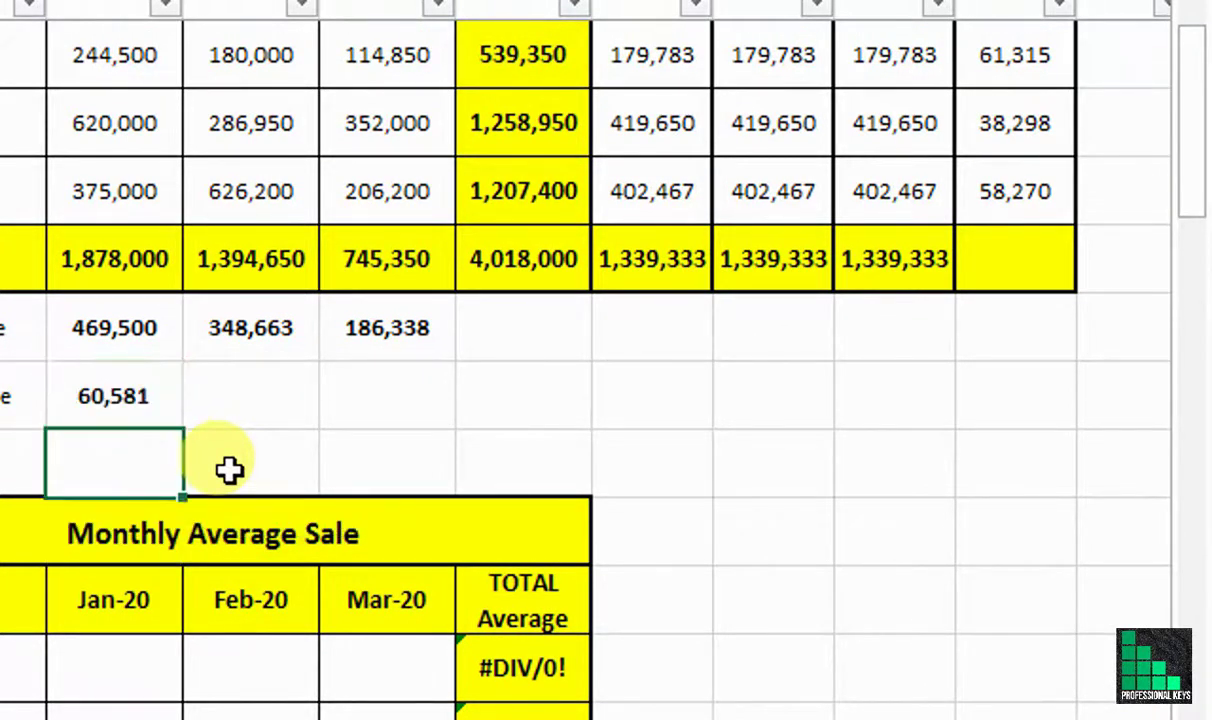
Step: Make the G2:G75 range absolute so the Jan-20 Daily Average shows 60,581
{"action": "left_click", "coordinate": [150, 402]}
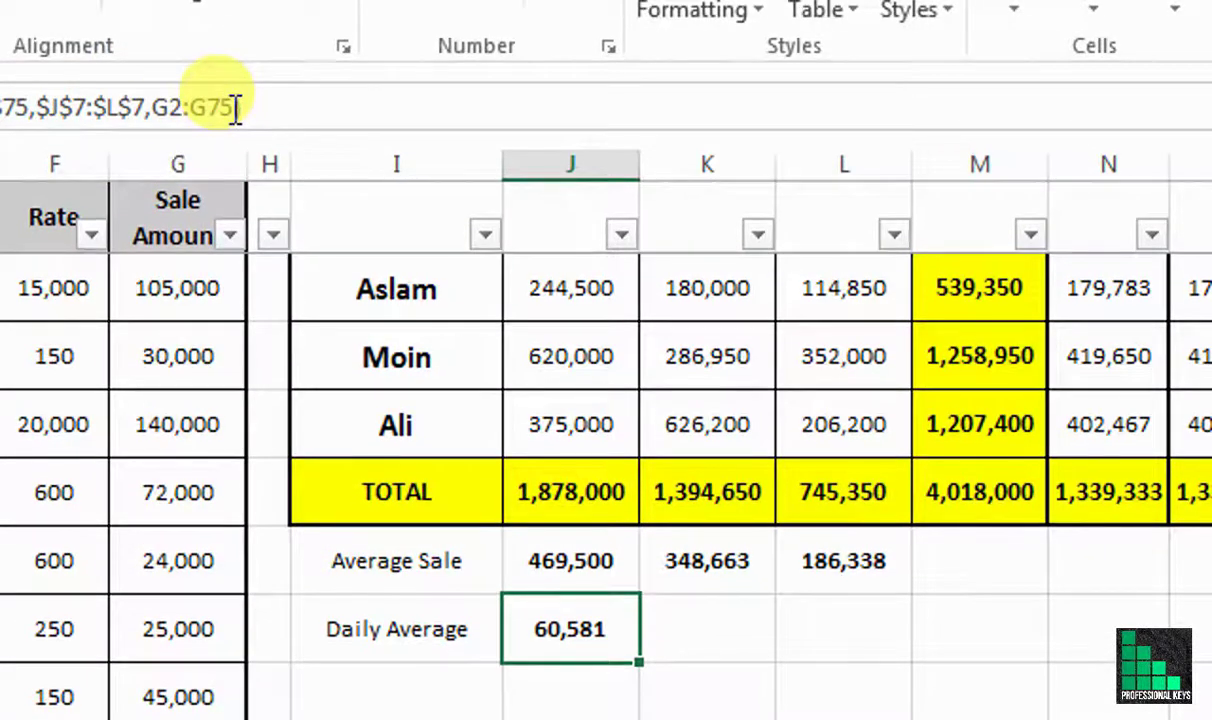
{"action": "left_click_drag", "start_coordinate": [235, 108], "coordinate": [152, 108]}
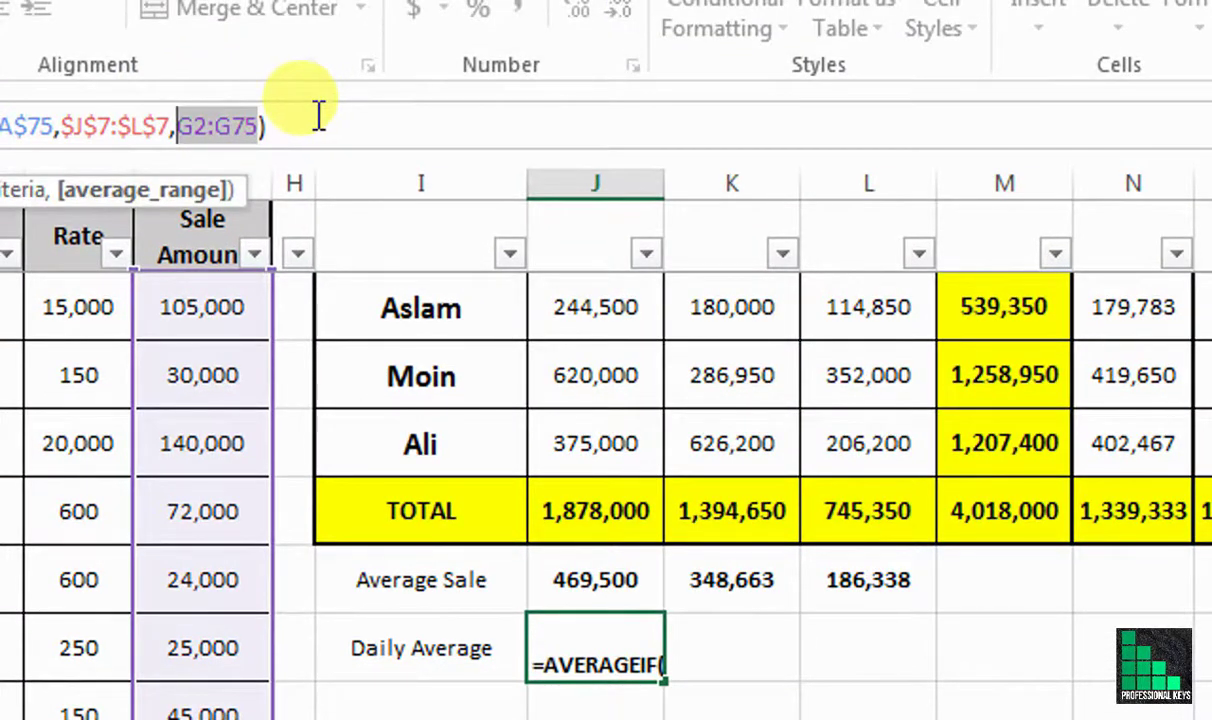
{"action": "key", "text": "F4"}
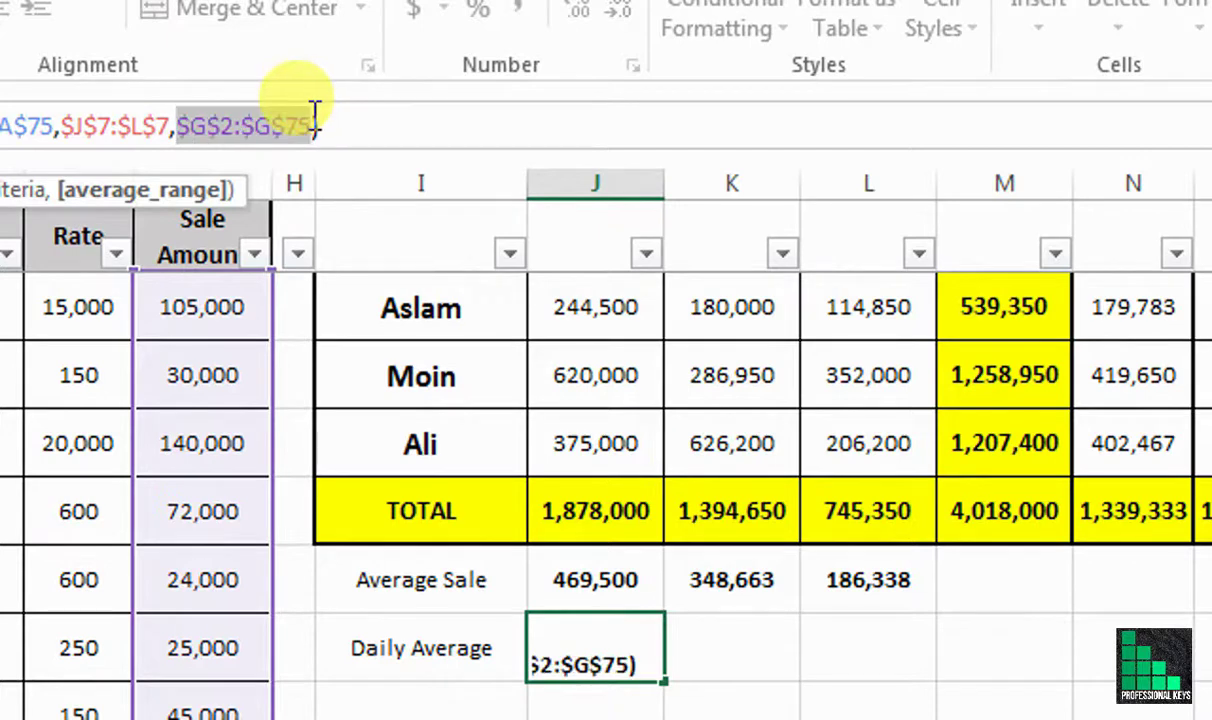
{"action": "key", "text": "Return"}
{"action": "key", "text": "Up"}
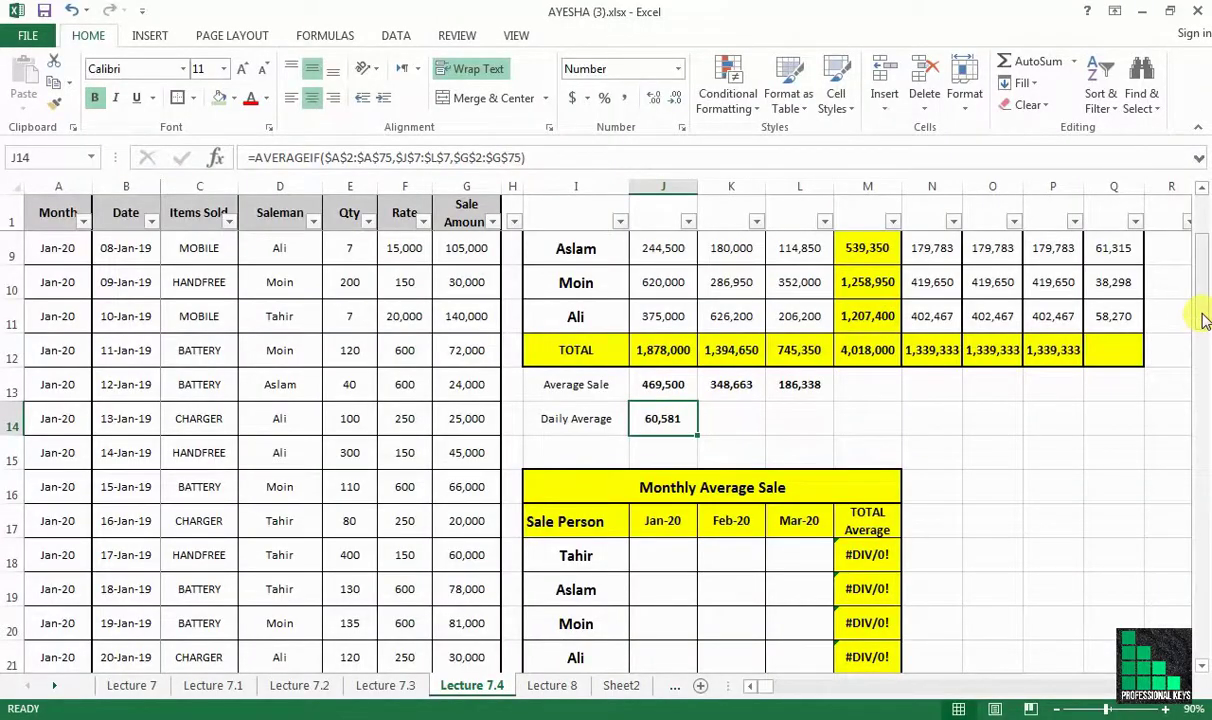
Step: Copy the Daily Average formula to Feb-20 (49,809) and Mar-20 (49,690), then save the workbook
{"action": "left_click_drag", "start_coordinate": [1205, 320], "coordinate": [1204, 308]}
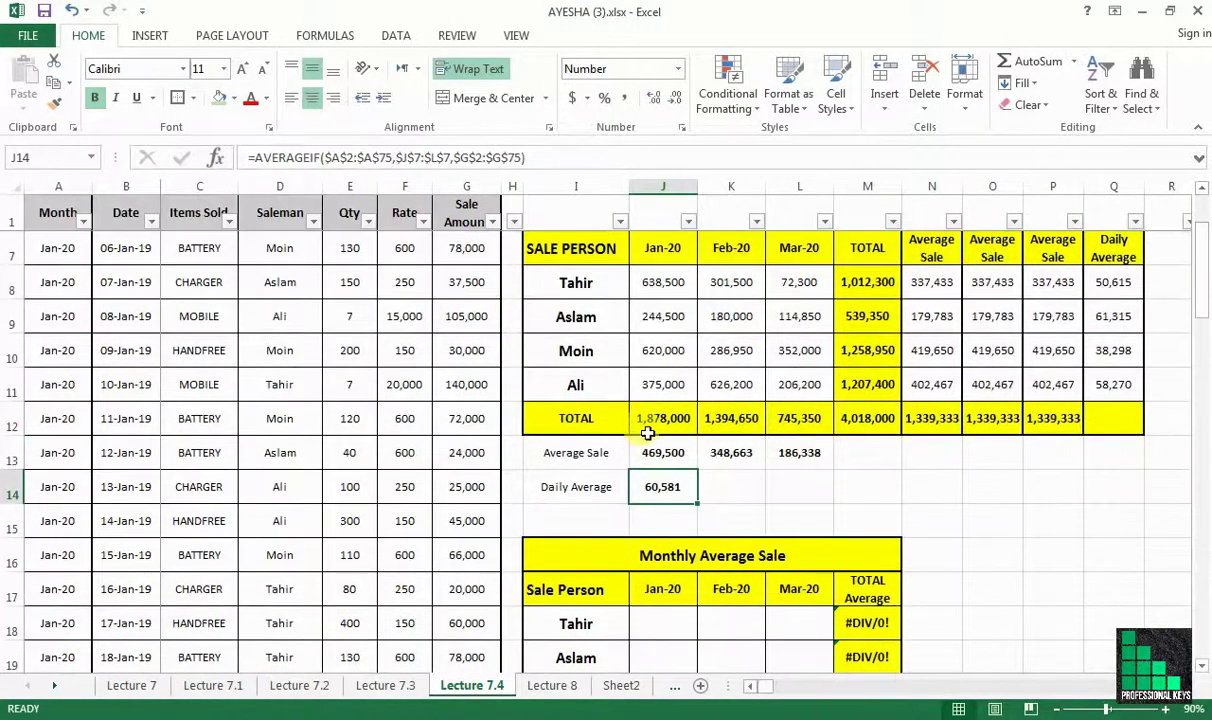
{"action": "key", "text": "ctrl+c"}
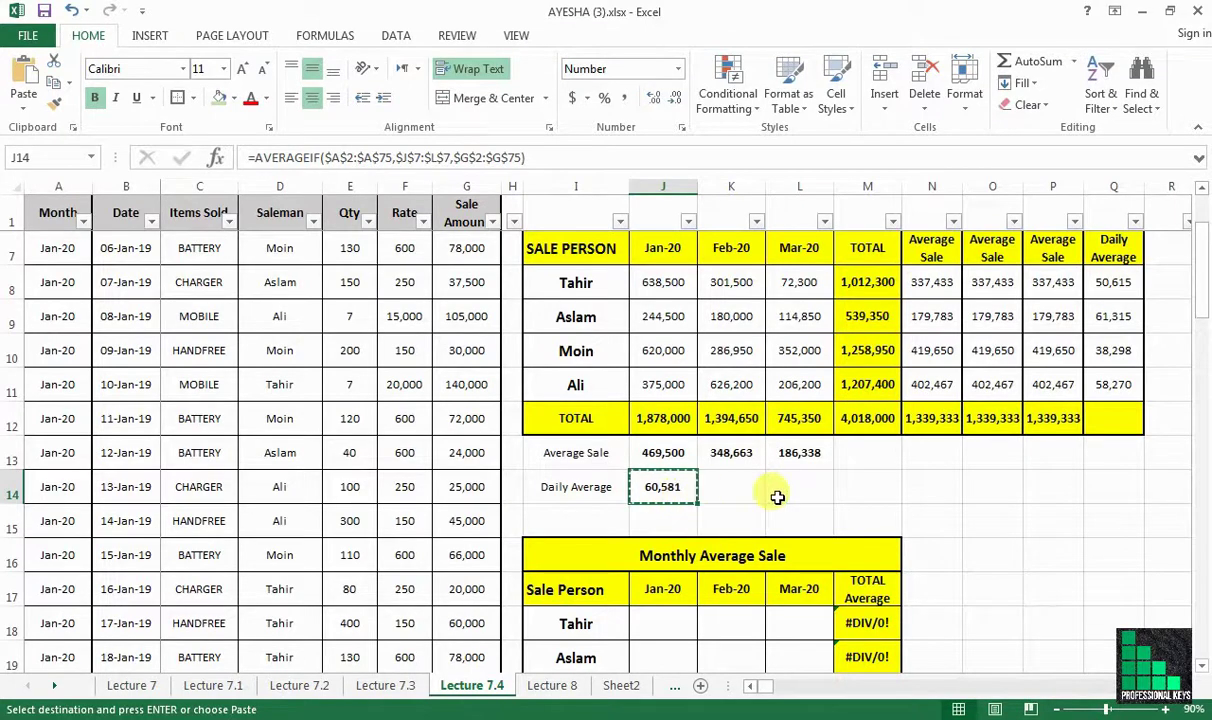
{"action": "left_click_drag", "start_coordinate": [663, 487], "coordinate": [778, 488]}
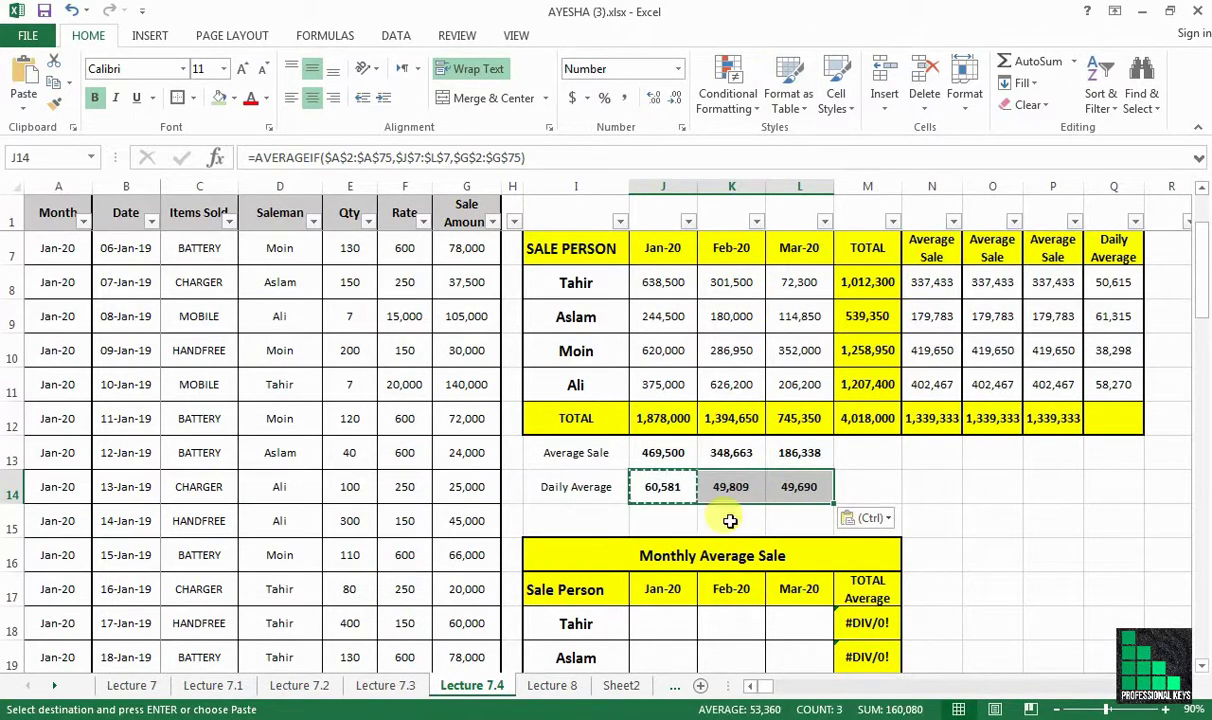
{"action": "left_click", "coordinate": [745, 487]}
{"action": "left_click", "coordinate": [800, 487]}
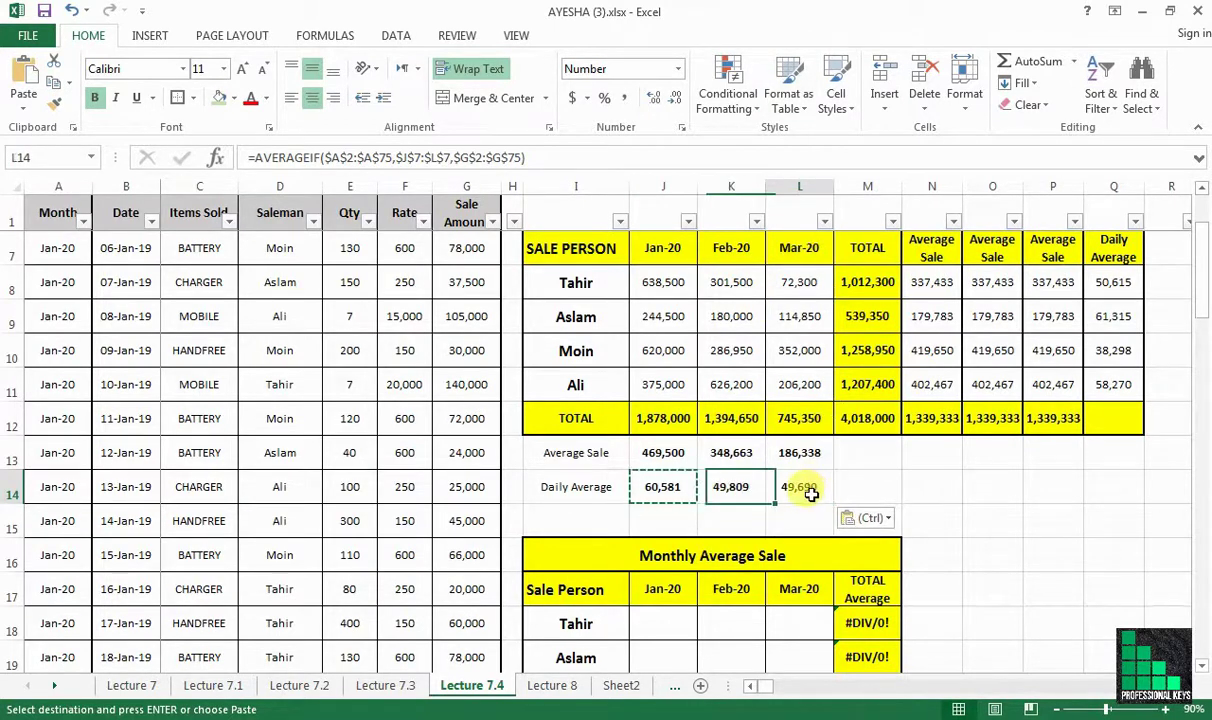
{"action": "key", "text": "ctrl+s"}
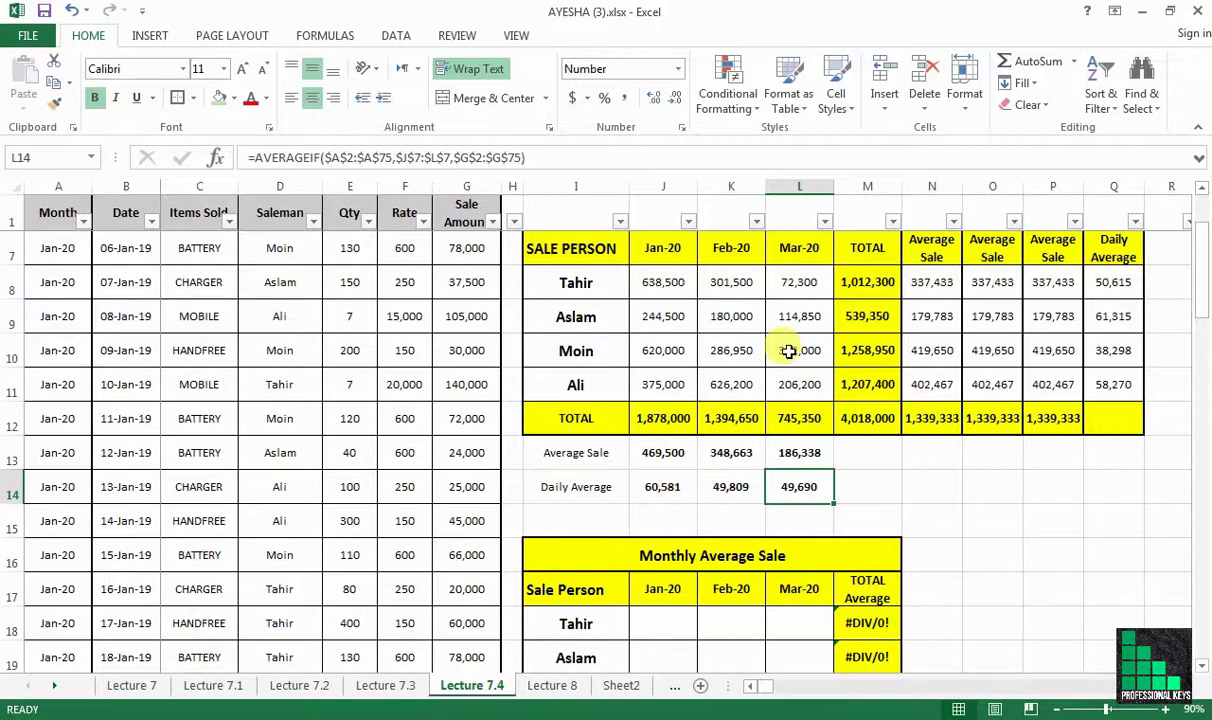
Step: Scroll to the Monthly Average Sale table, check its Jan-20–Mar-20 headers and TOTAL Average formula, and select J18
{"action": "left_click_drag", "start_coordinate": [1206, 280], "coordinate": [1206, 262]}
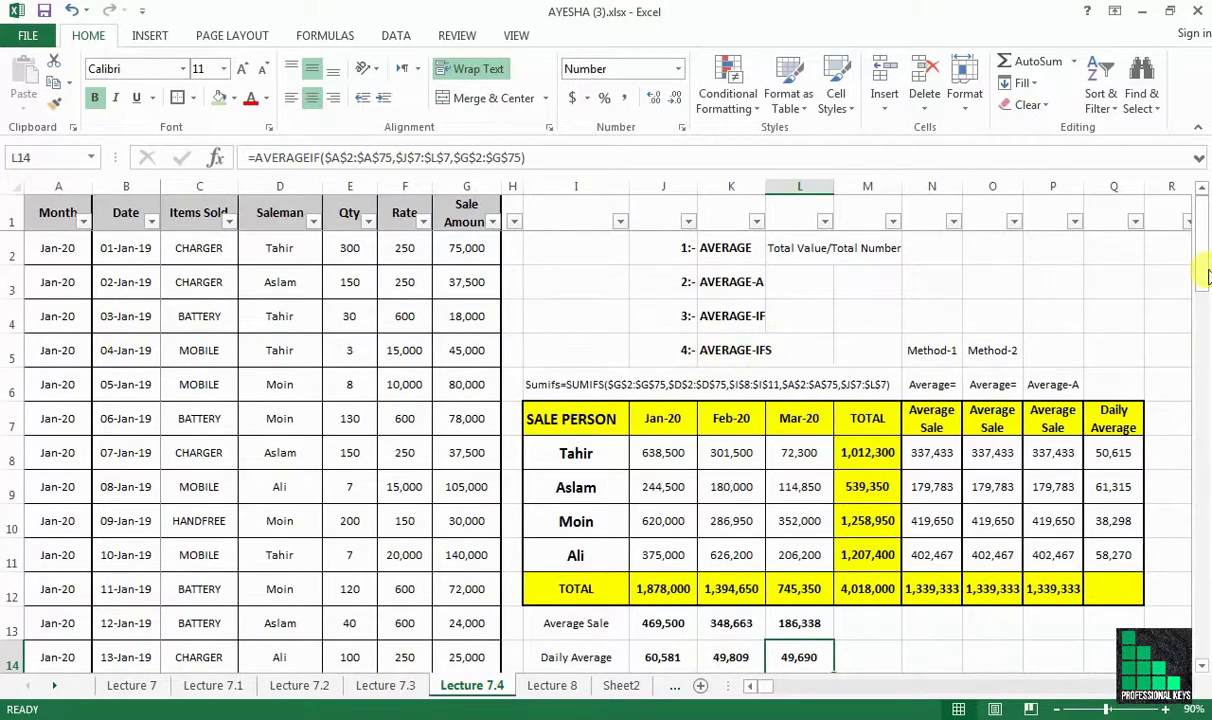
{"action": "left_click_drag", "start_coordinate": [1206, 290], "coordinate": [1206, 335]}
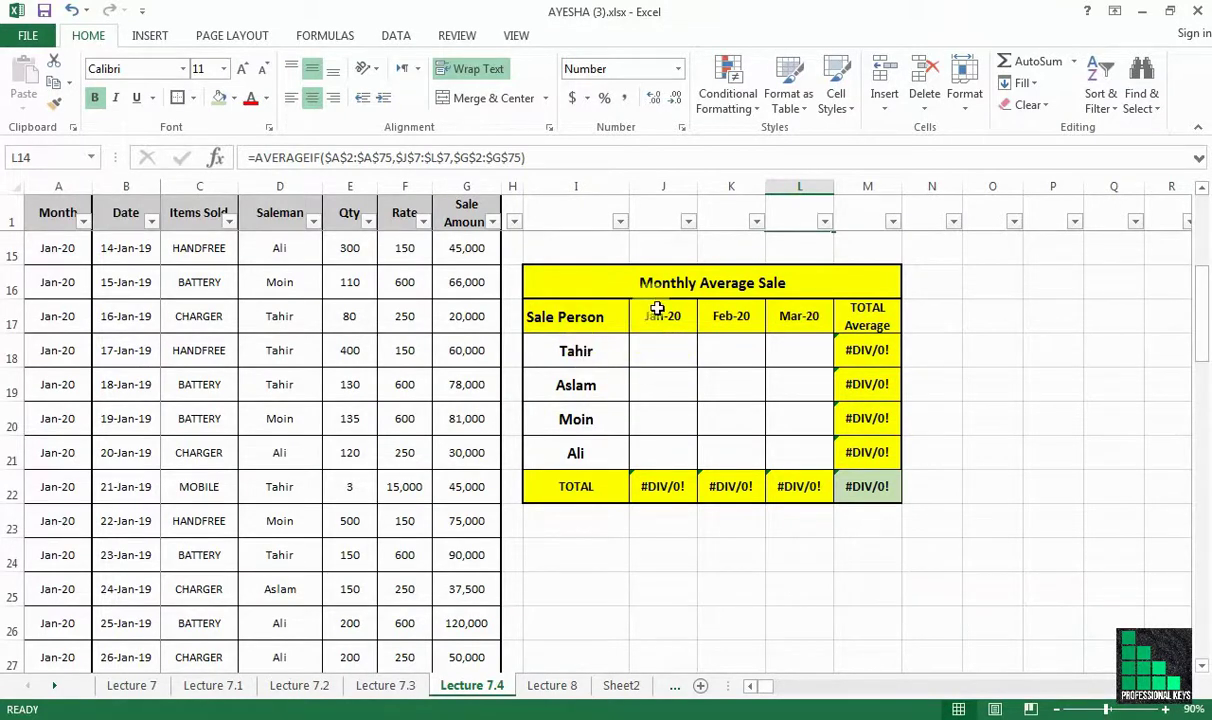
{"action": "left_click_drag", "start_coordinate": [657, 309], "coordinate": [807, 309]}
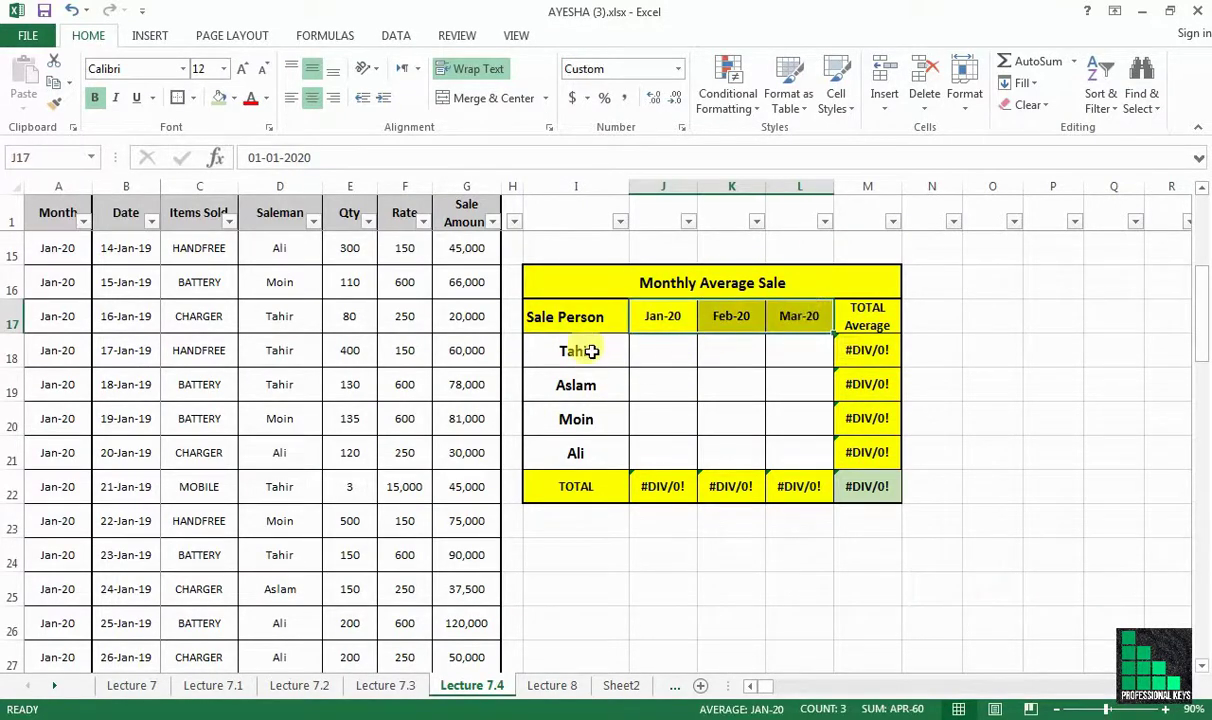
{"action": "left_click_drag", "start_coordinate": [591, 351], "coordinate": [576, 452]}
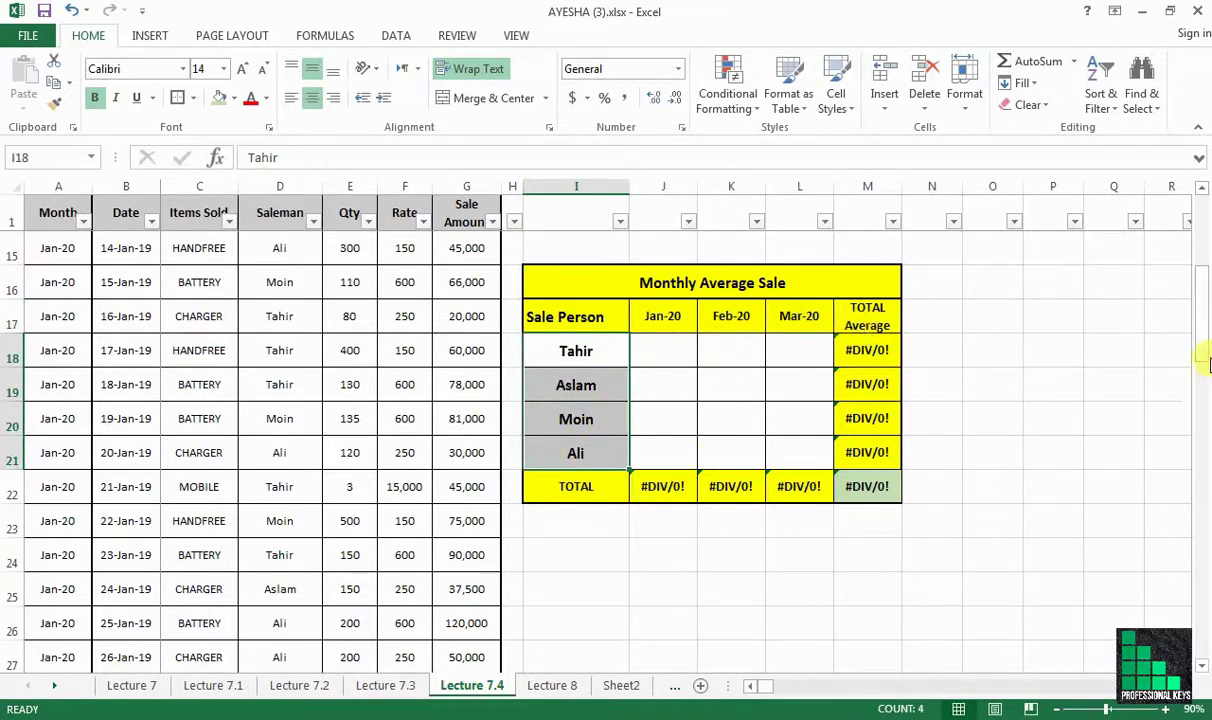
{"action": "left_click", "coordinate": [868, 351]}
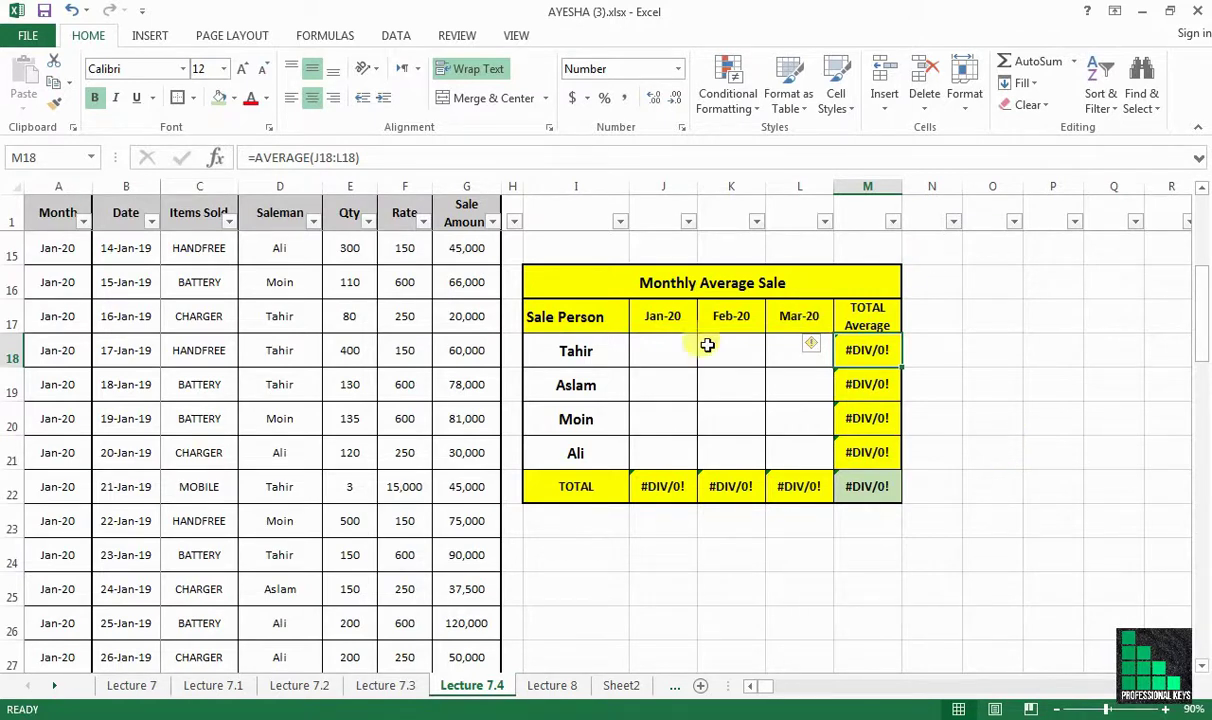
{"action": "left_click", "coordinate": [671, 354]}
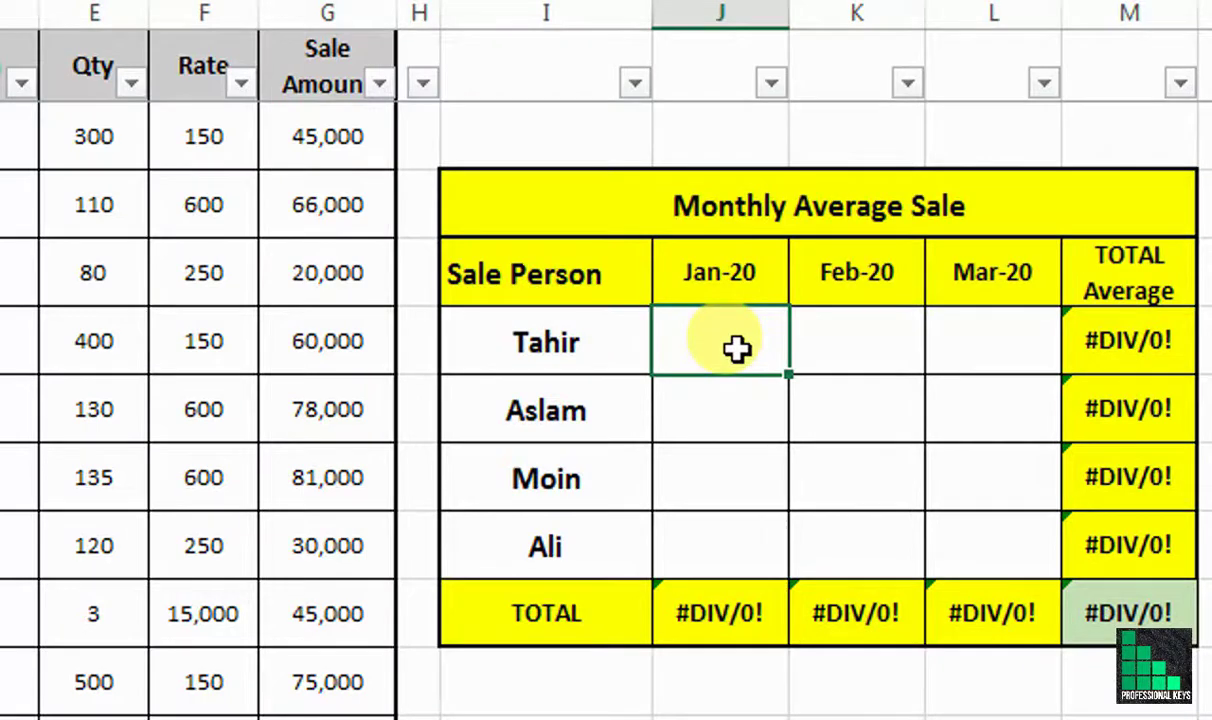
Step: Begin an AVERAGEIFS formula in Tahir's Jan-20 cell J18
{"action": "double_click", "coordinate": [745, 356]}
{"action": "type", "text": "="}
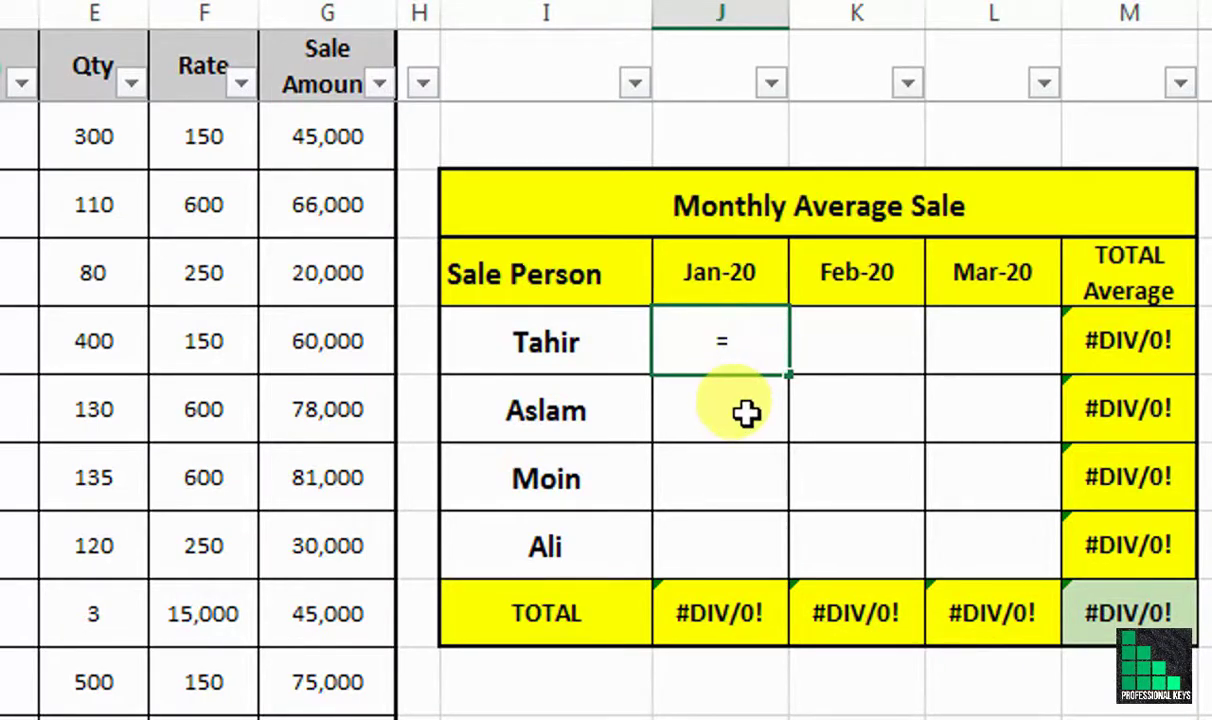
{"action": "type", "text": "aven"}
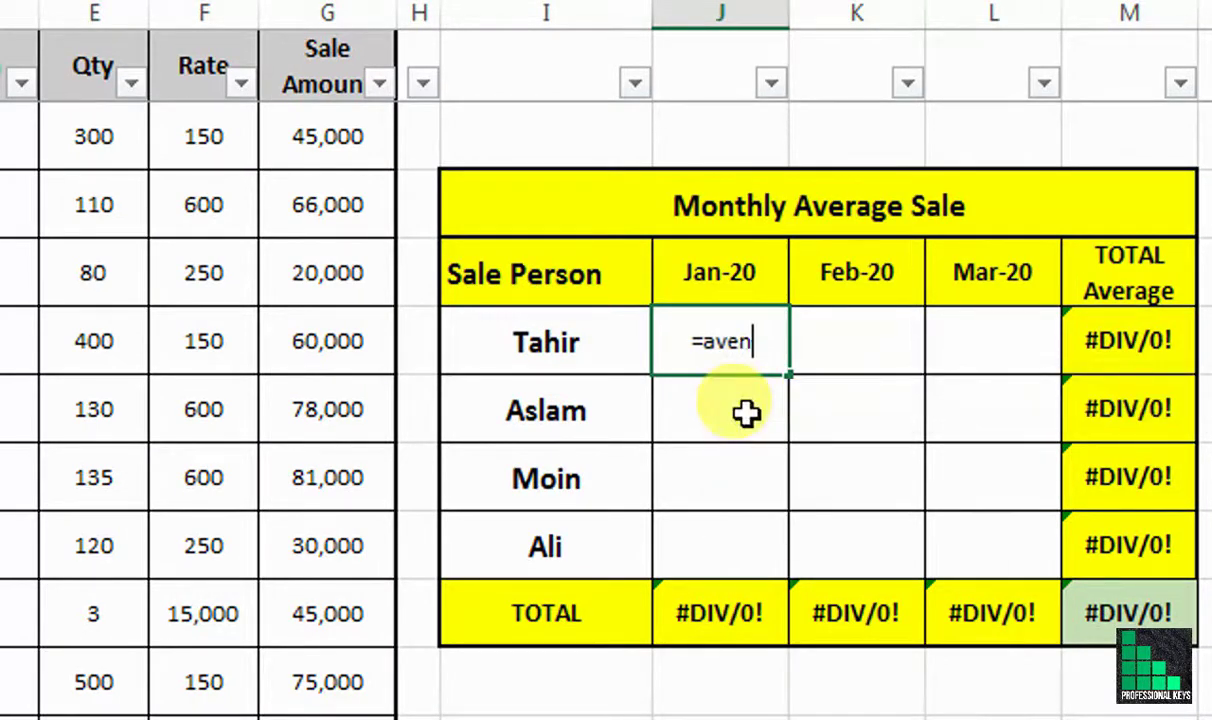
{"action": "key", "text": "BackSpace"}
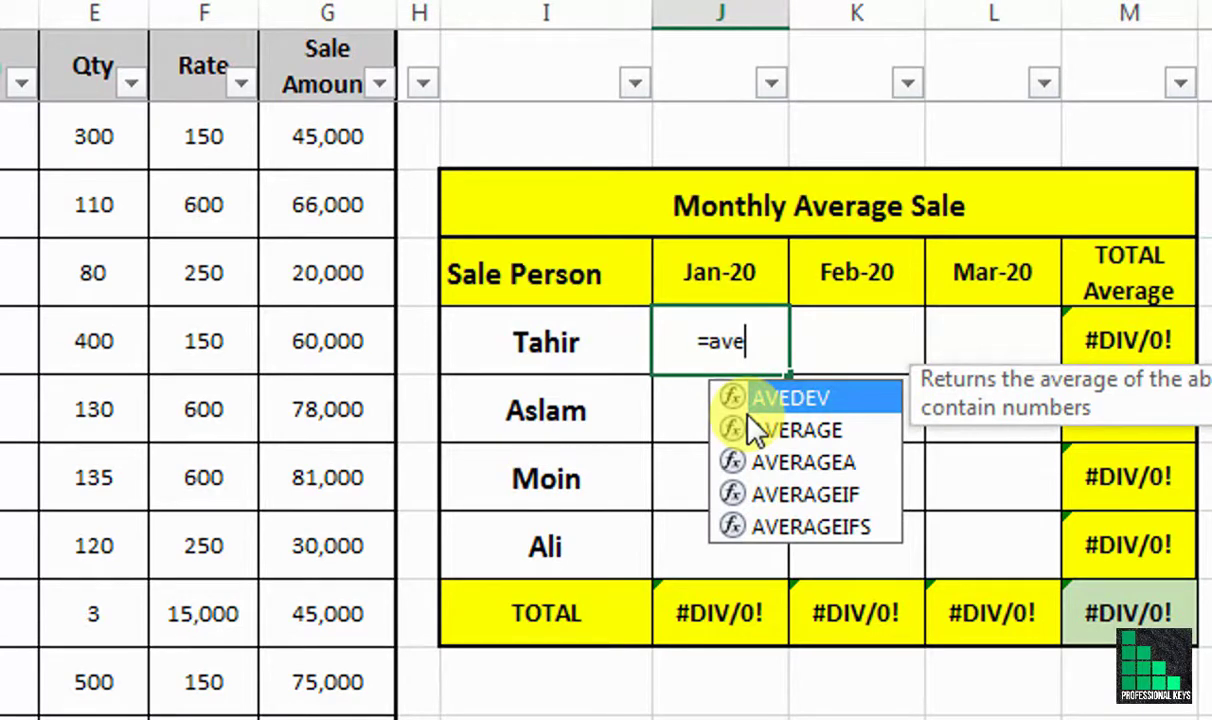
{"action": "key", "text": "Down"}
{"action": "key", "text": "Down"}
{"action": "key", "text": "Down"}
{"action": "key", "text": "Down"}
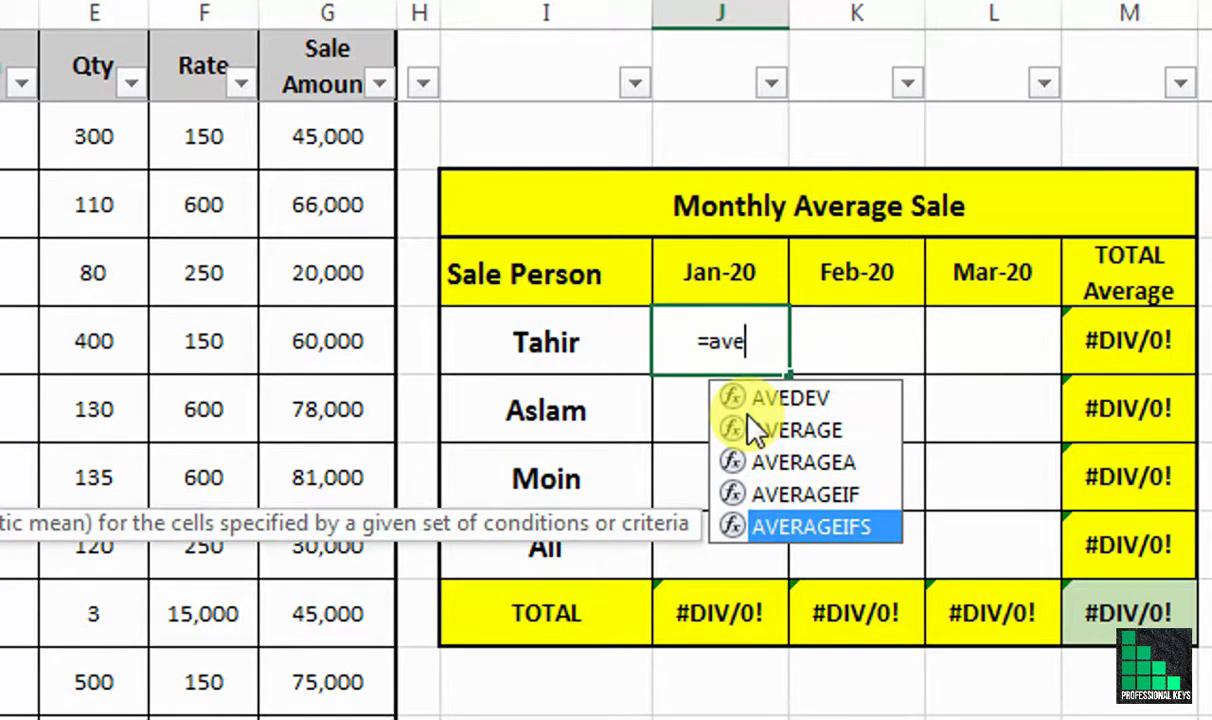
{"action": "key", "text": "Tab"}
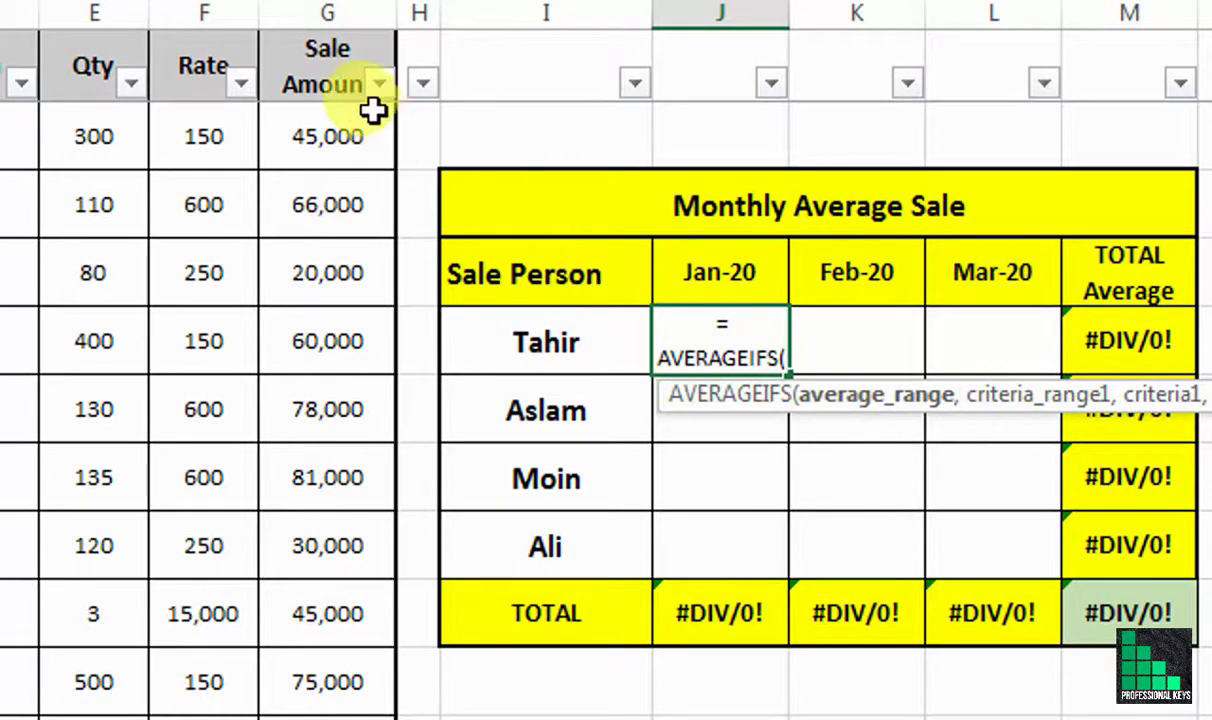
Step: Set the formula's average range to the Sale Amount column as absolute $G$2:$G$75
{"action": "left_click", "coordinate": [330, 80]}
{"action": "key", "text": "Down"}
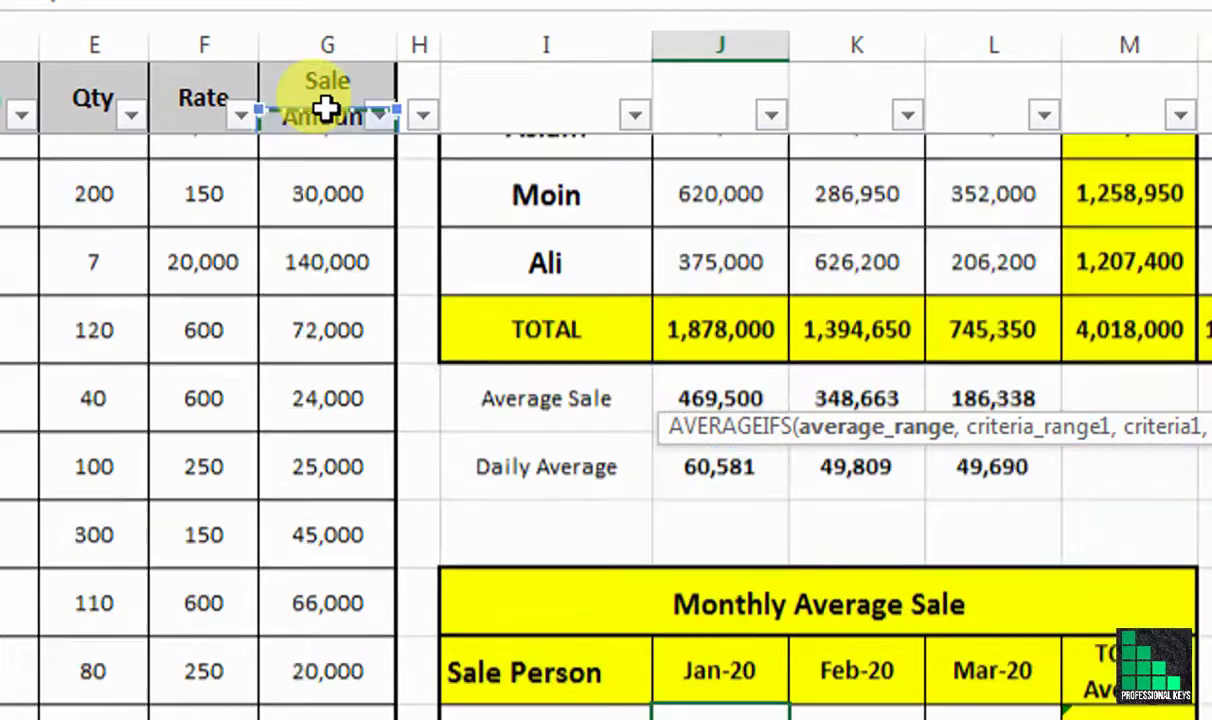
{"action": "key", "text": "ctrl+shift+Down"}
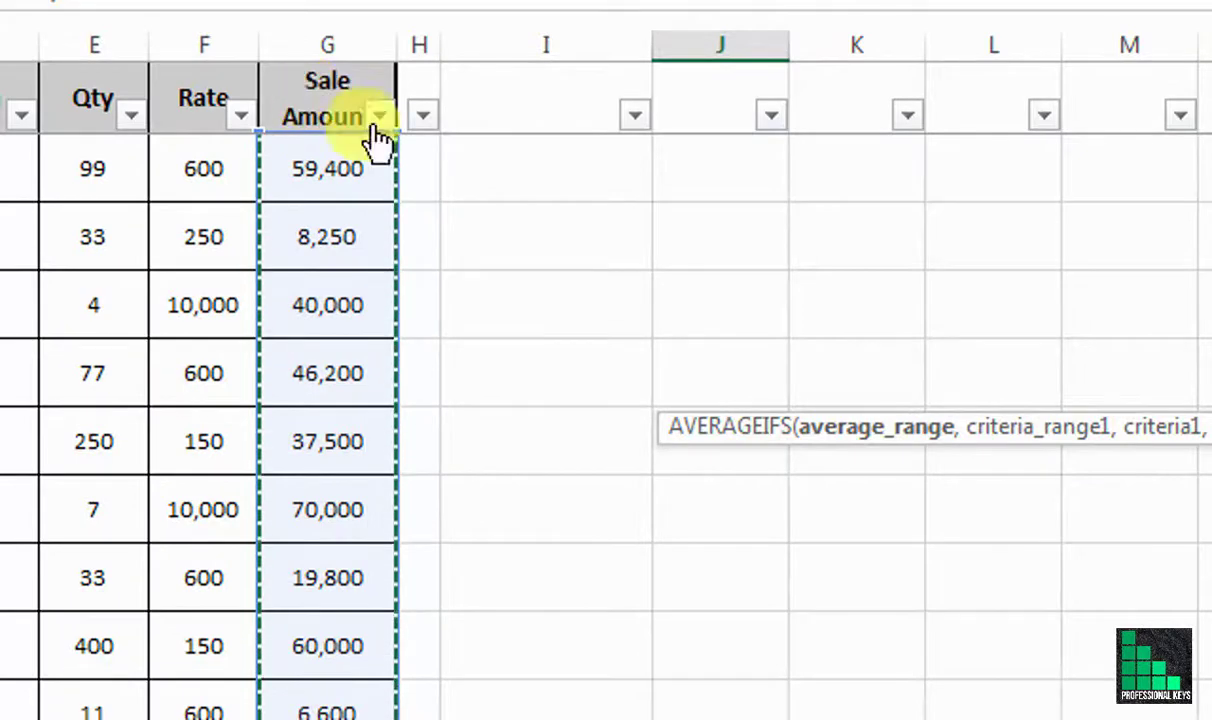
{"action": "scroll", "coordinate": [330, 560], "scroll_direction": "down", "scroll_amount": 2}
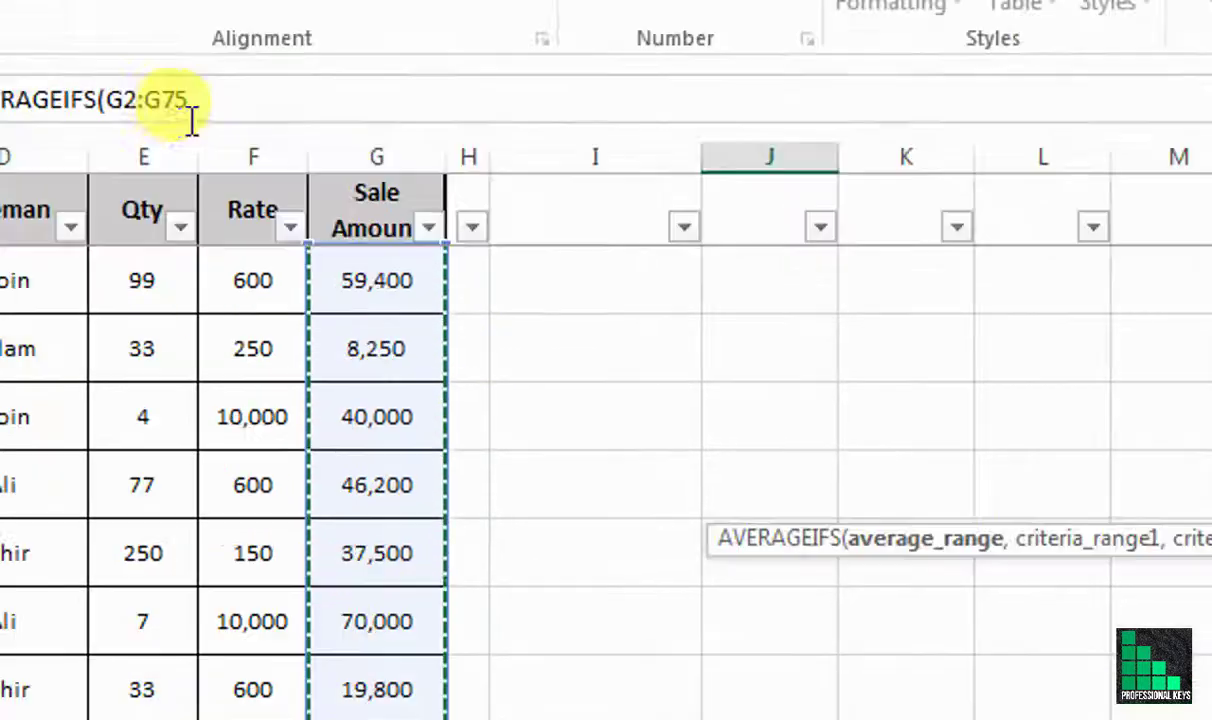
{"action": "key", "text": "F4"}
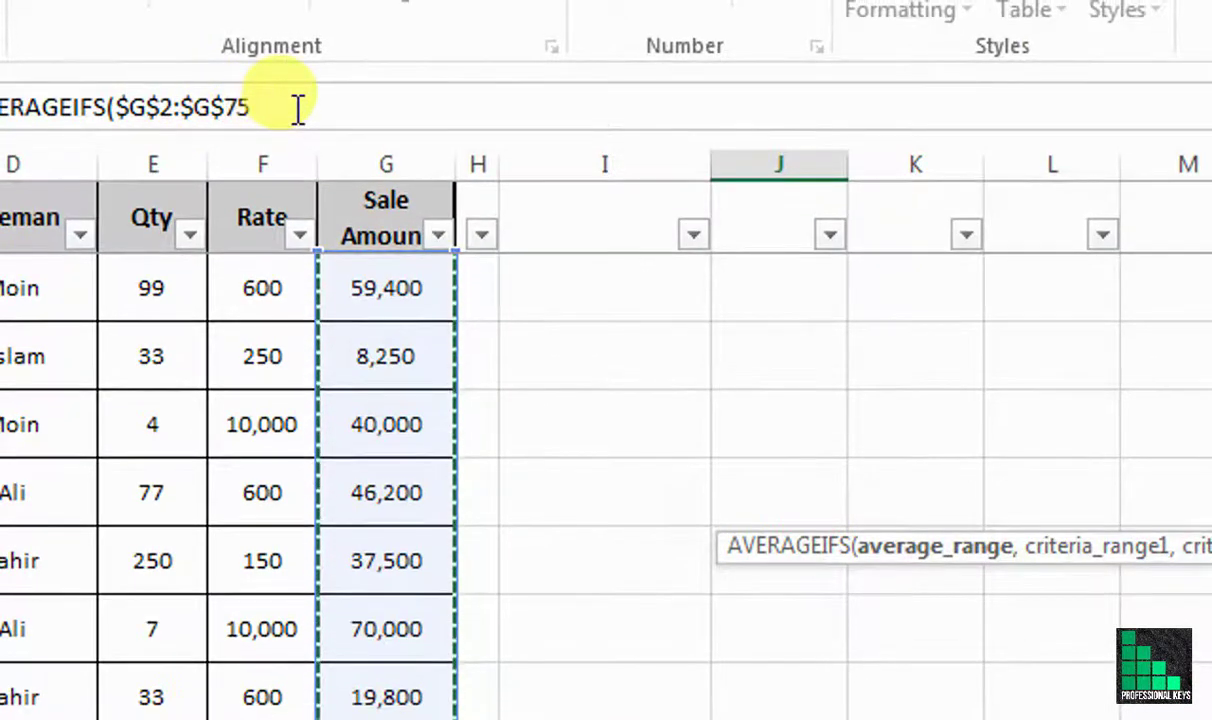
{"action": "left_click", "coordinate": [297, 110]}
{"action": "type", "text": ","}
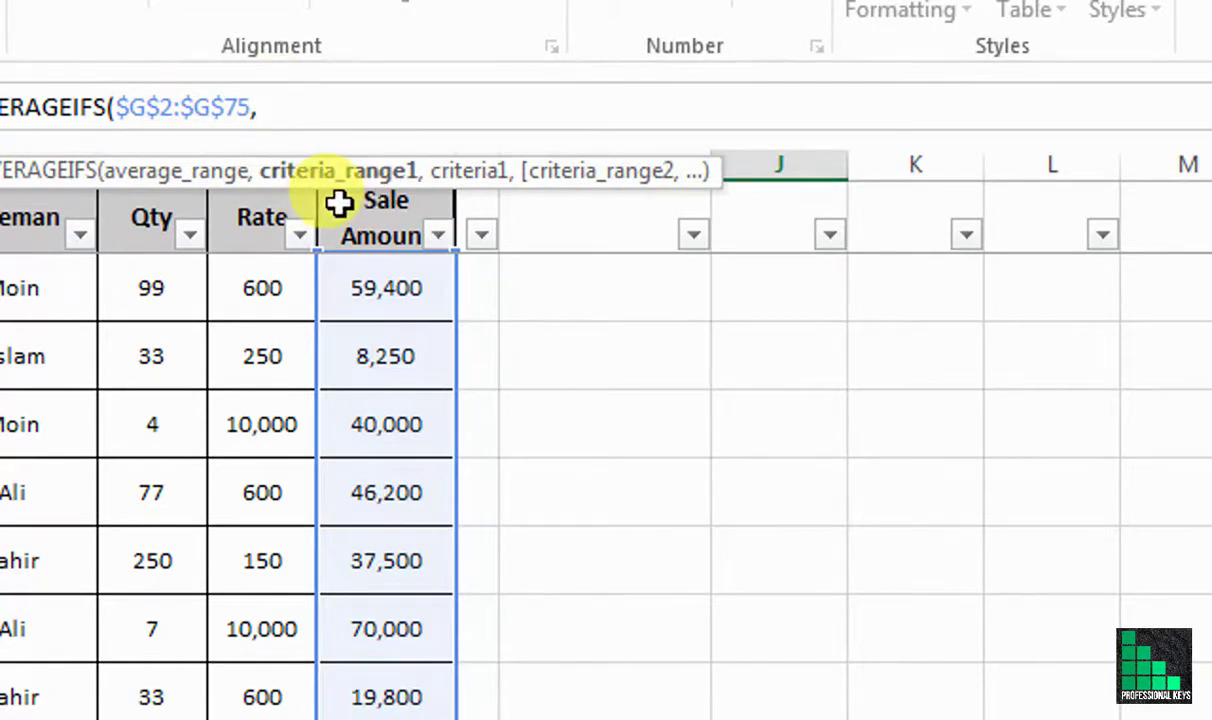
Step: Remove a mistaken Tahir-to-Ali names reference from the formula
{"action": "mouse_move", "coordinate": [1190, 620]}
{"action": "left_mouse_down"}
{"action": "mouse_move", "coordinate": [1165, 170]}
{"action": "mouse_move", "coordinate": [1146, 110]}
{"action": "left_mouse_up"}
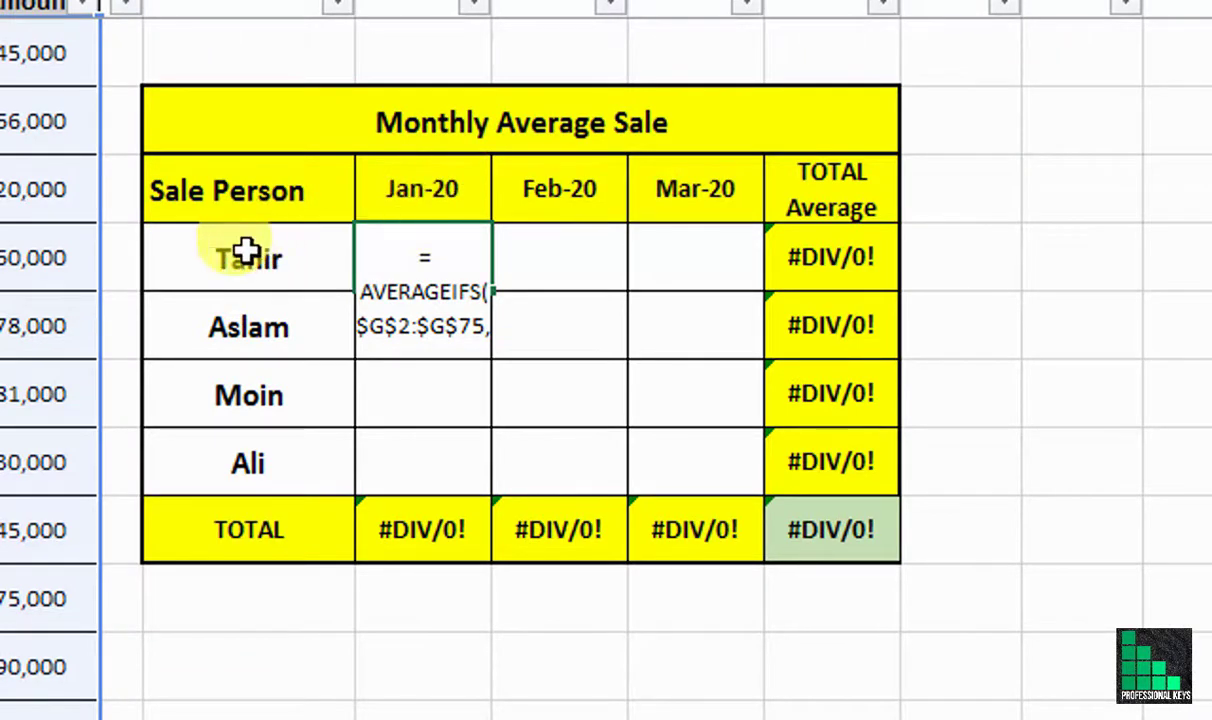
{"action": "mouse_move", "coordinate": [238, 245]}
{"action": "left_mouse_down"}
{"action": "mouse_move", "coordinate": [262, 462]}
{"action": "mouse_move", "coordinate": [253, 432]}
{"action": "left_mouse_up"}
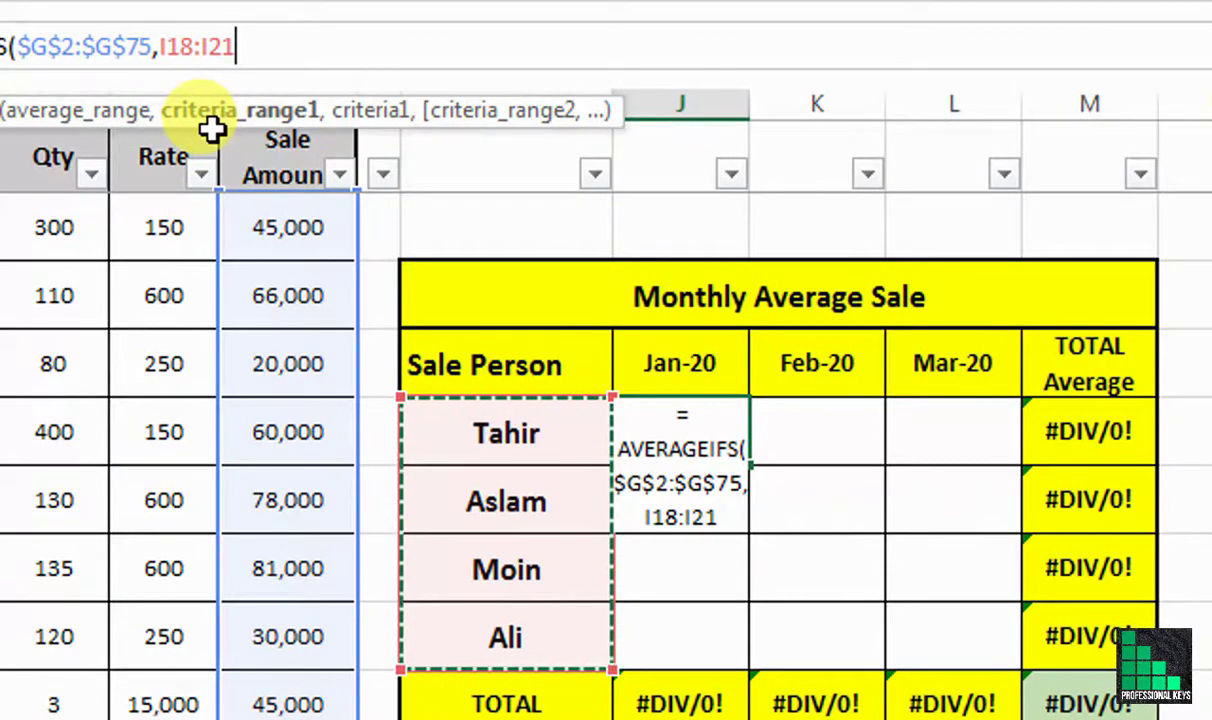
{"action": "key", "text": "BackSpace"}
{"action": "key", "text": "BackSpace"}
{"action": "key", "text": "BackSpace"}
{"action": "key", "text": "BackSpace"}
{"action": "key", "text": "BackSpace"}
{"action": "key", "text": "BackSpace"}
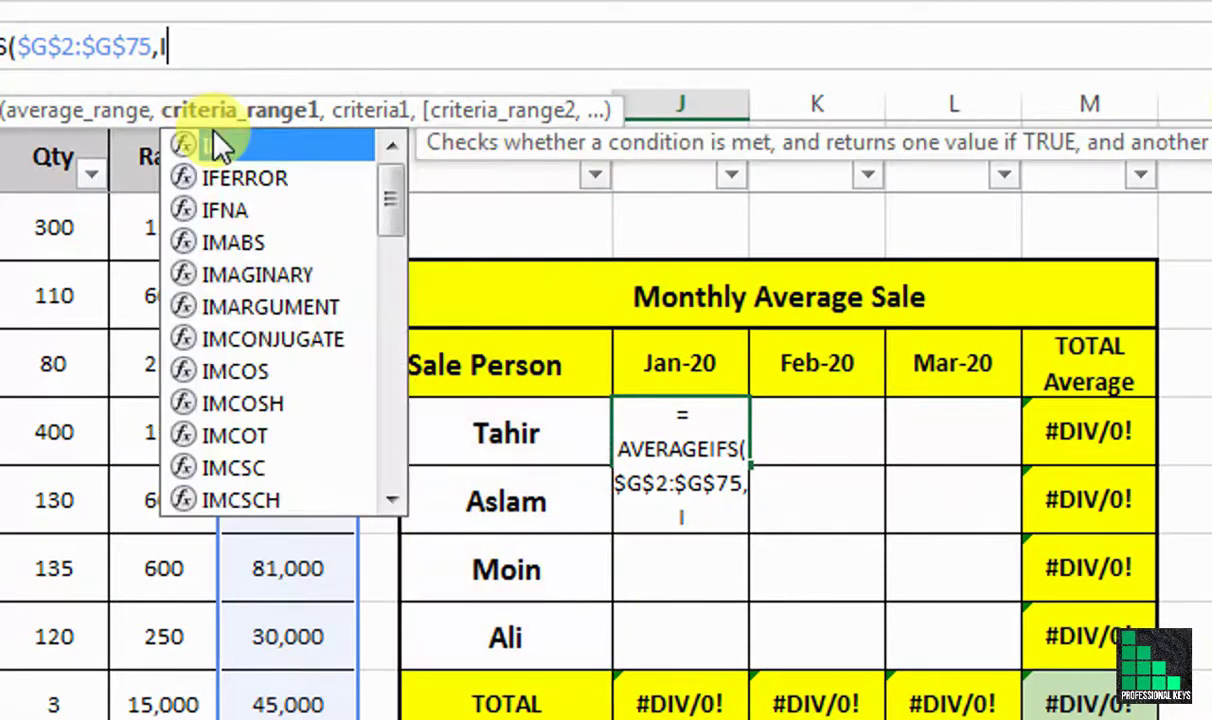
{"action": "key", "text": "BackSpace"}
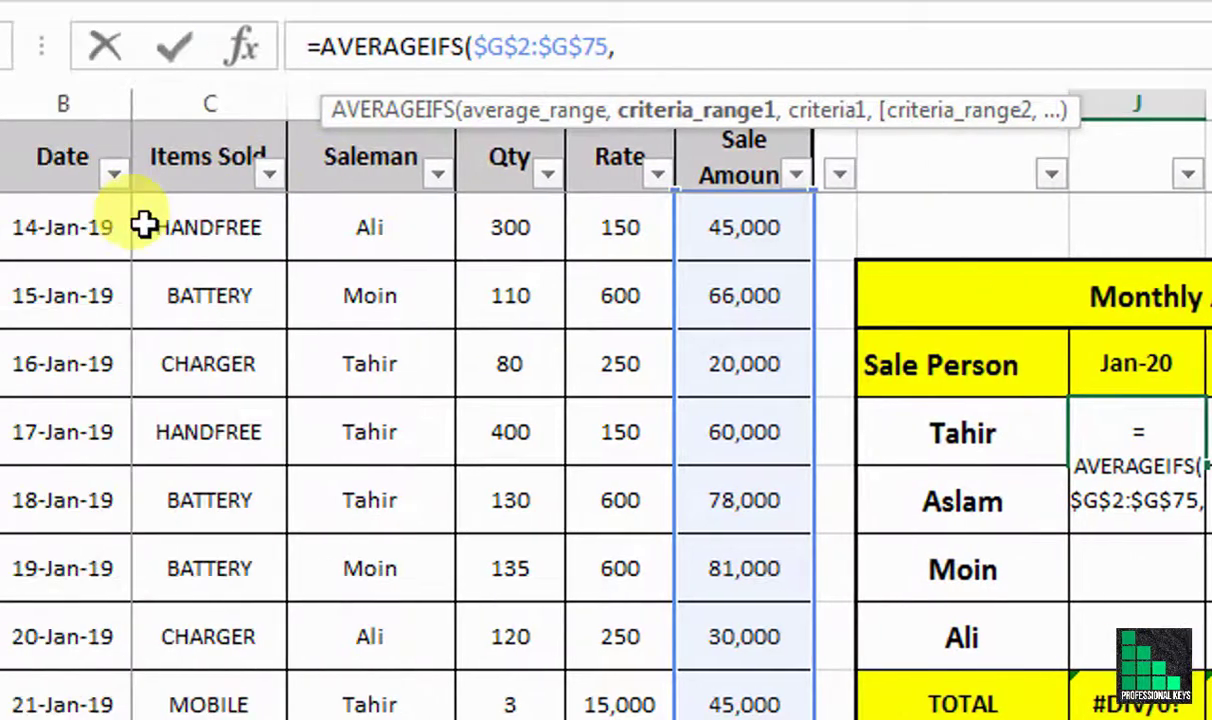
Step: Add the Saleman column $D$2:$D$75 as the formula's first criteria range
{"action": "left_click", "coordinate": [400, 163]}
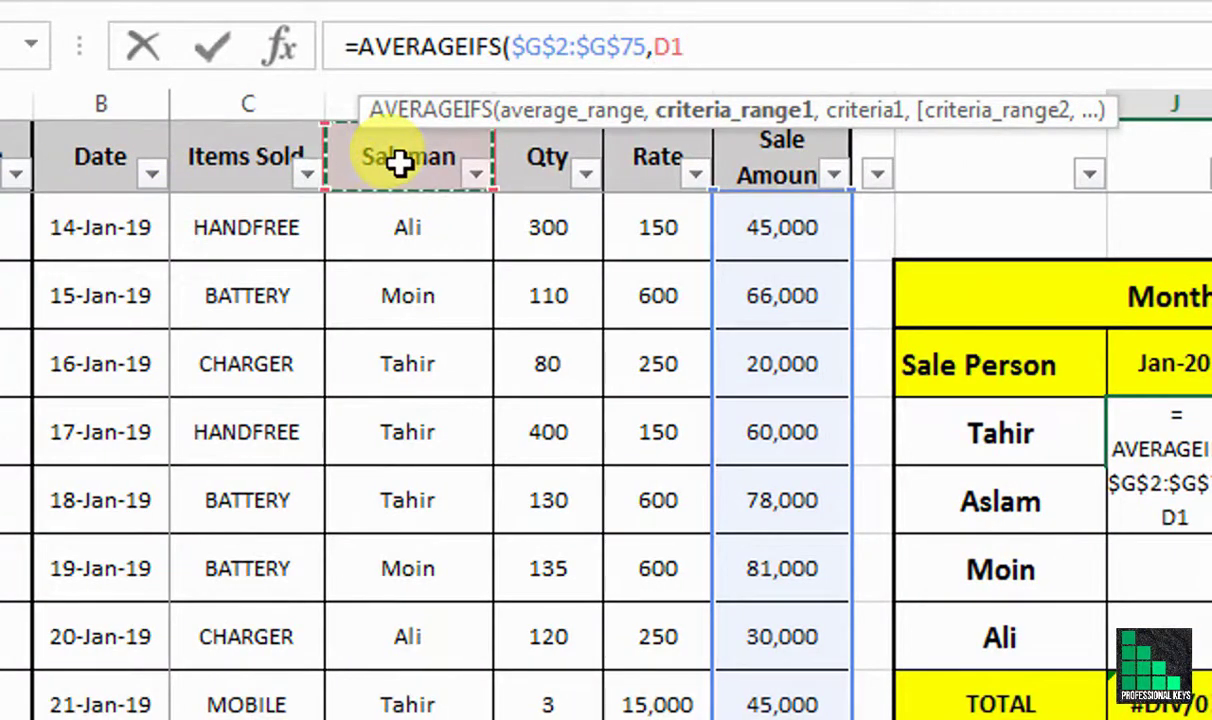
{"action": "key", "text": "Down"}
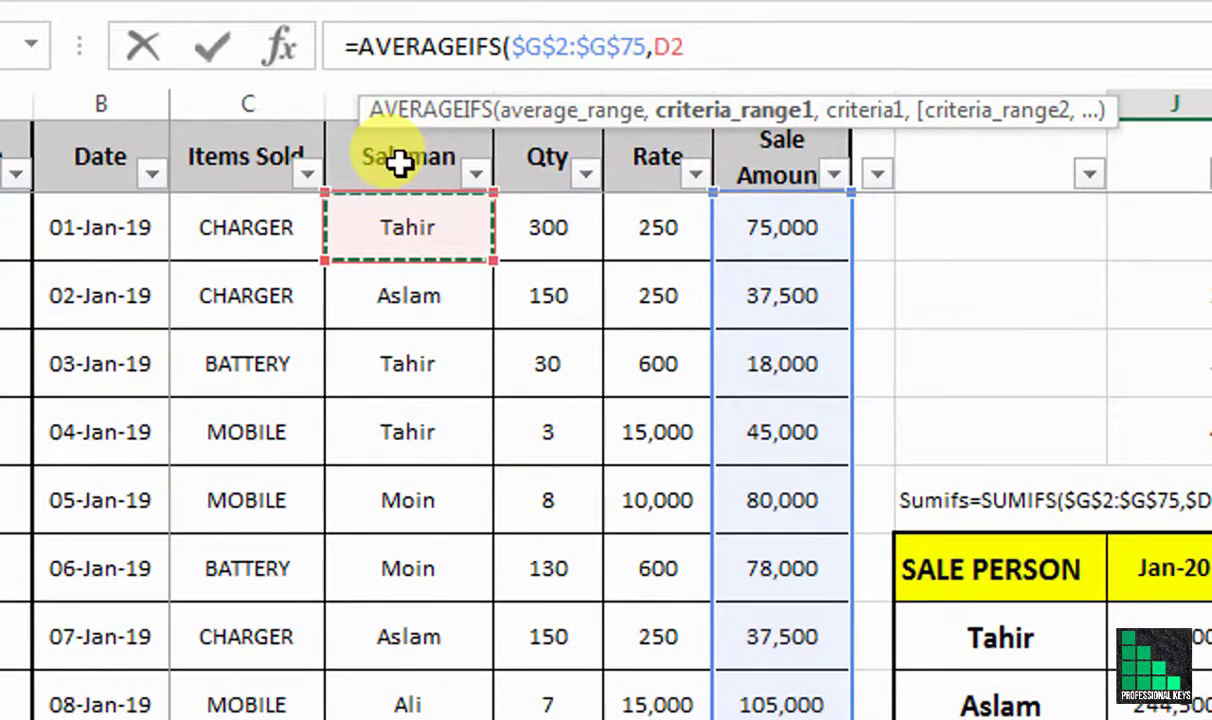
{"action": "key", "text": "ctrl+shift+Down"}
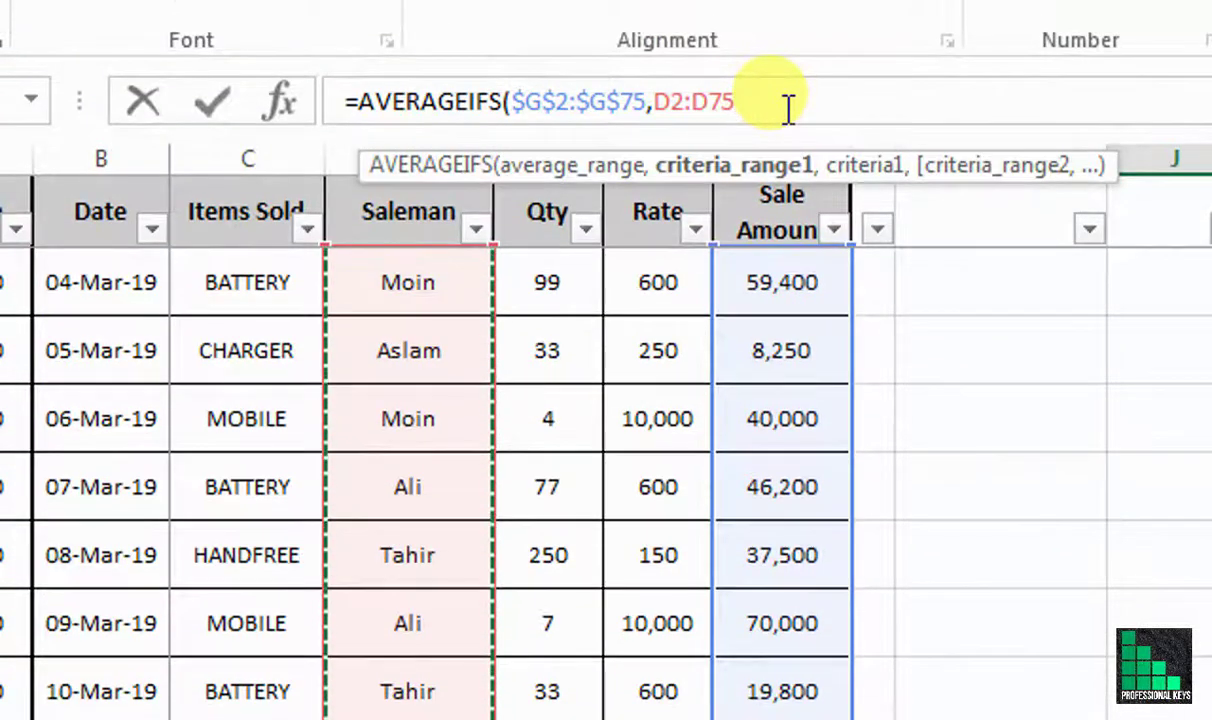
{"action": "key", "text": "F4"}
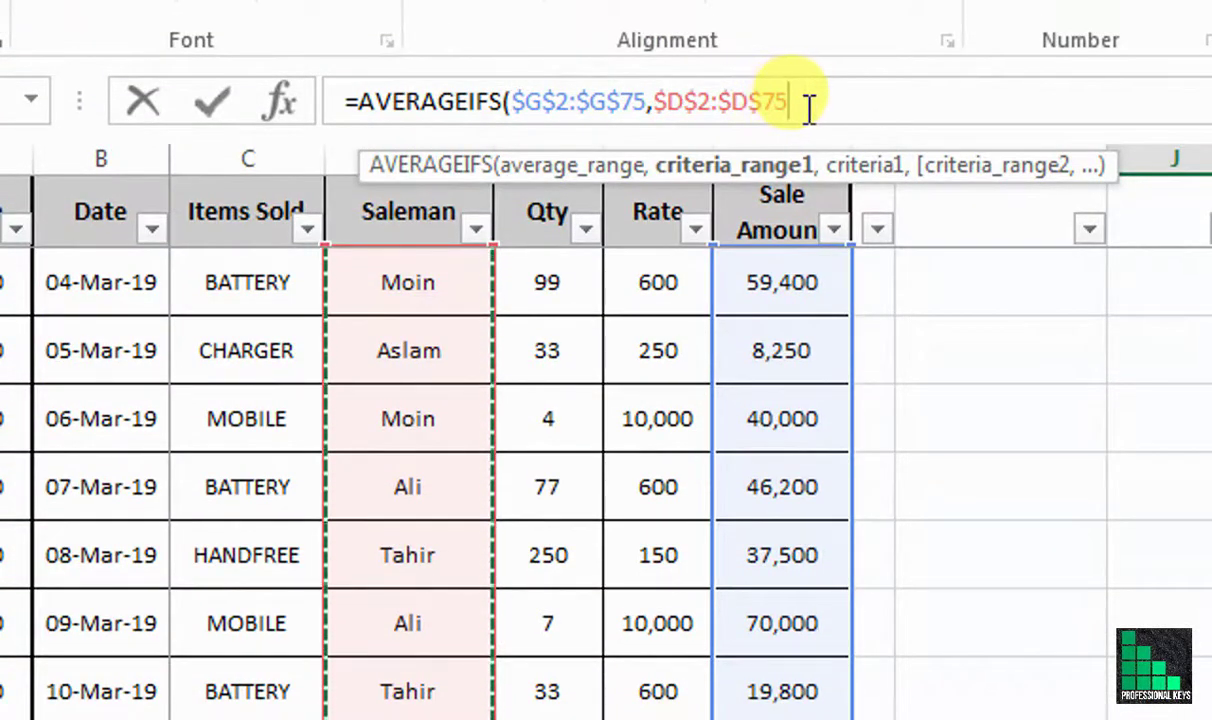
{"action": "type", "text": ","}
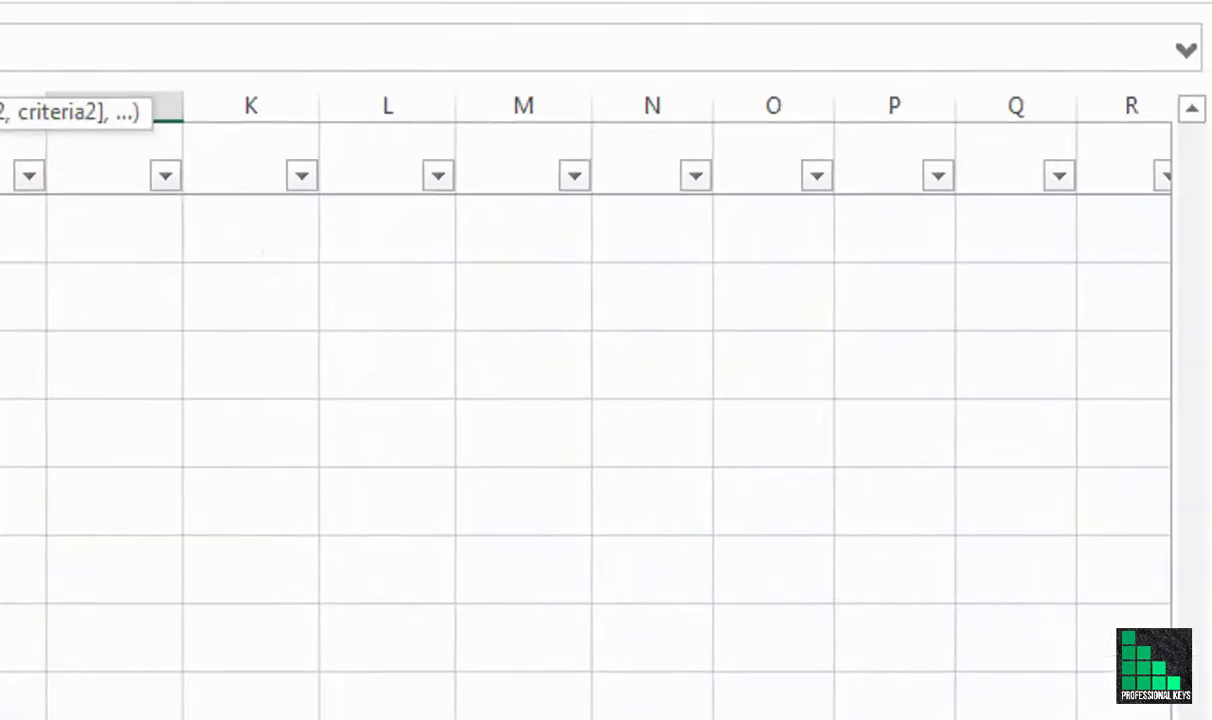
Step: Retype =AVERAGEIFS($G$2:$G$75,$D$2:$D$75, and add the sale-person names $I$18:$I$21 as criteria
{"action": "left_click_drag", "start_coordinate": [1172, 325], "coordinate": [378, 345]}
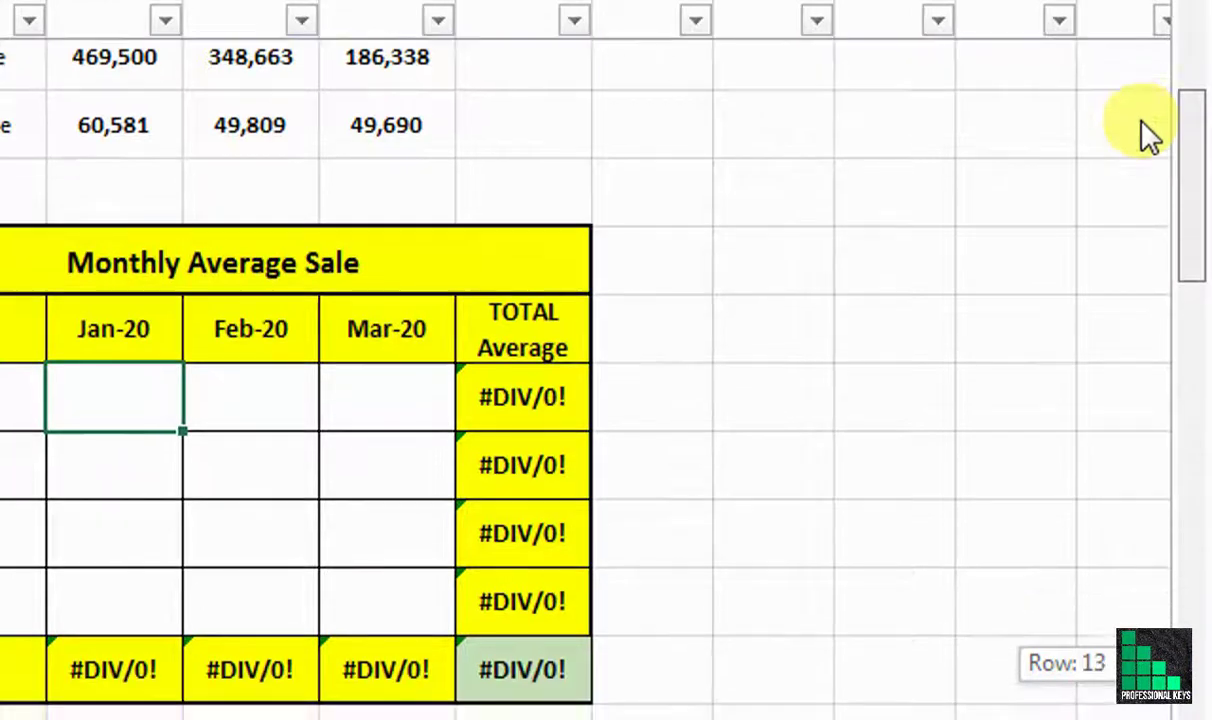
{"action": "type", "text": "=AVERAGEIFS($G$2:$G$75,$D$2:$D$75,"}
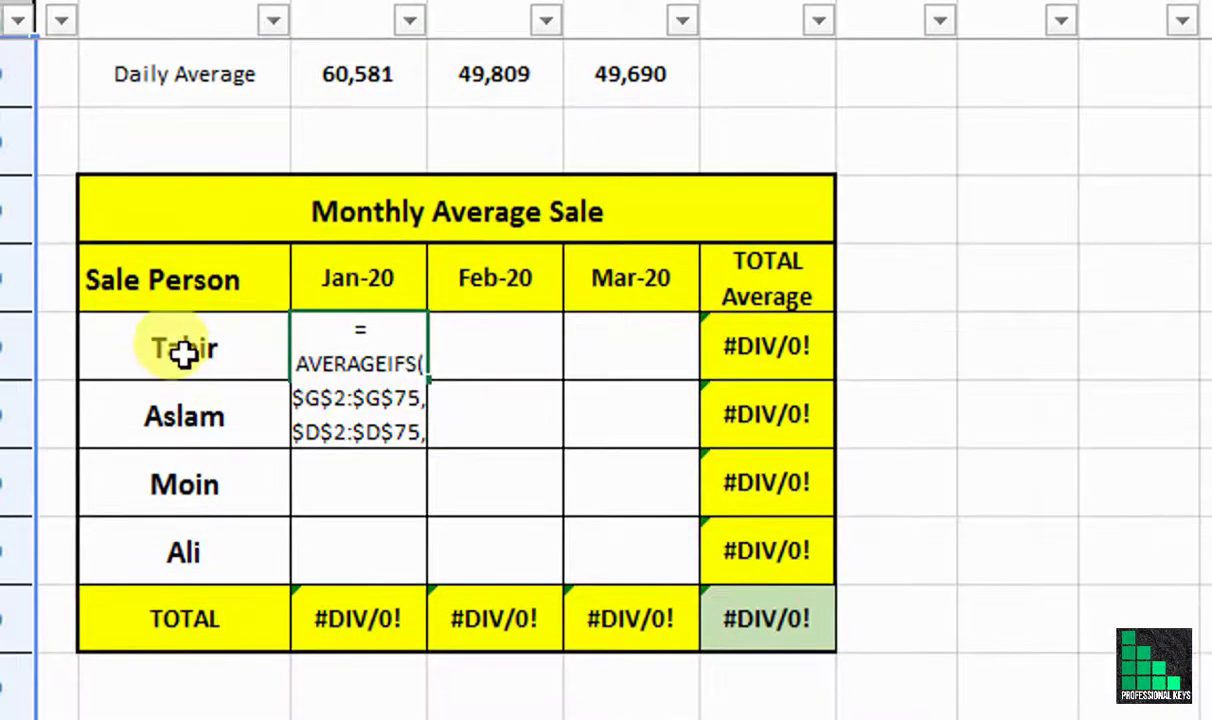
{"action": "left_click_drag", "start_coordinate": [183, 349], "coordinate": [218, 546]}
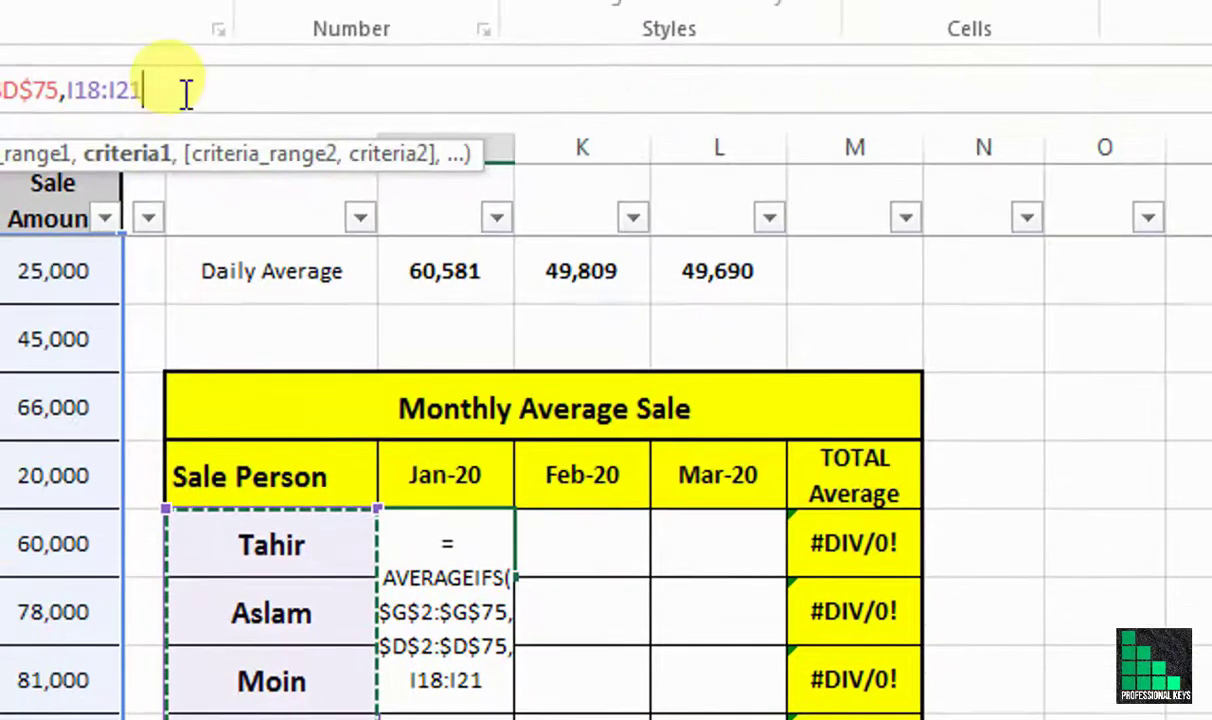
{"action": "key", "text": "F4"}
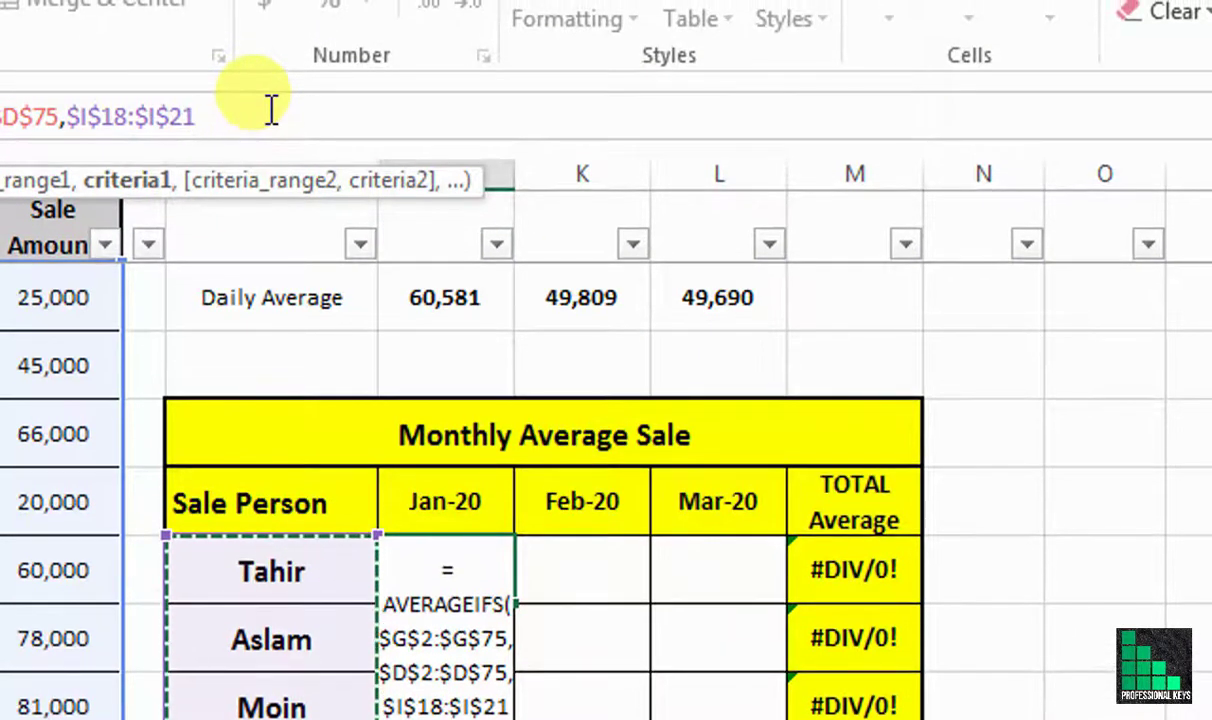
{"action": "type", "text": ","}
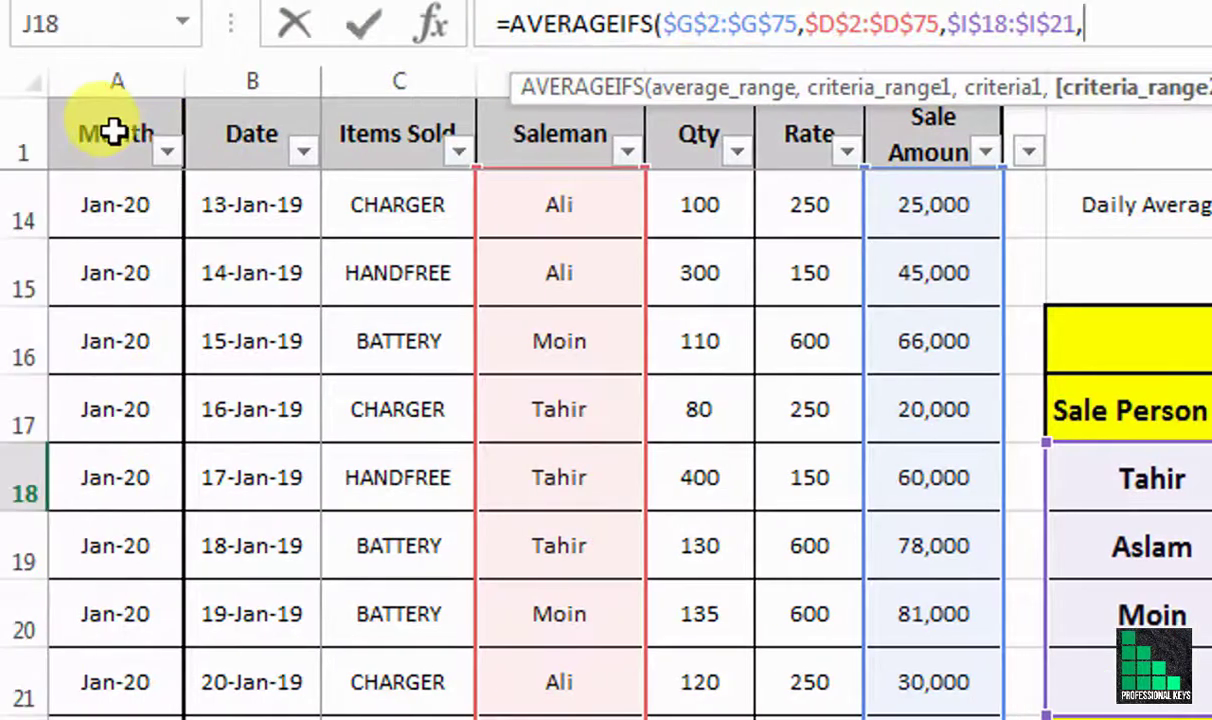
Step: Add the Month column $A$2:$A$75 as the second criteria range
{"action": "left_click", "coordinate": [114, 132]}
{"action": "key", "text": "Down"}
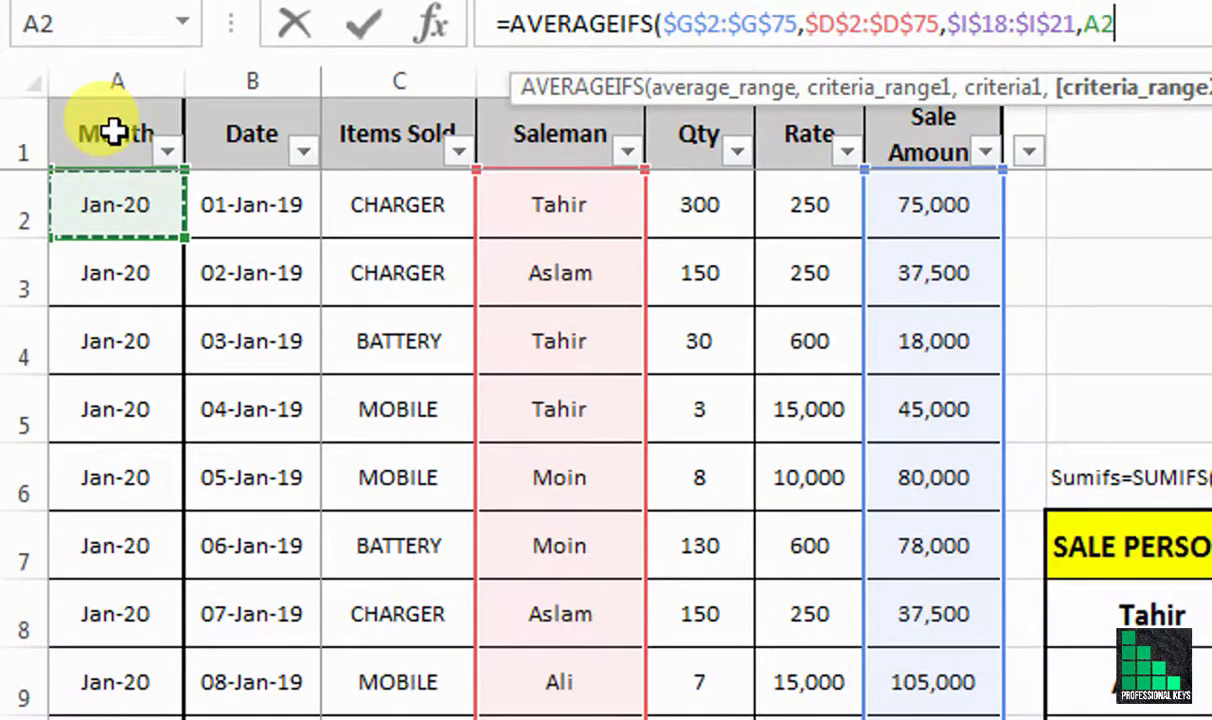
{"action": "key", "text": "ctrl+shift+Down"}
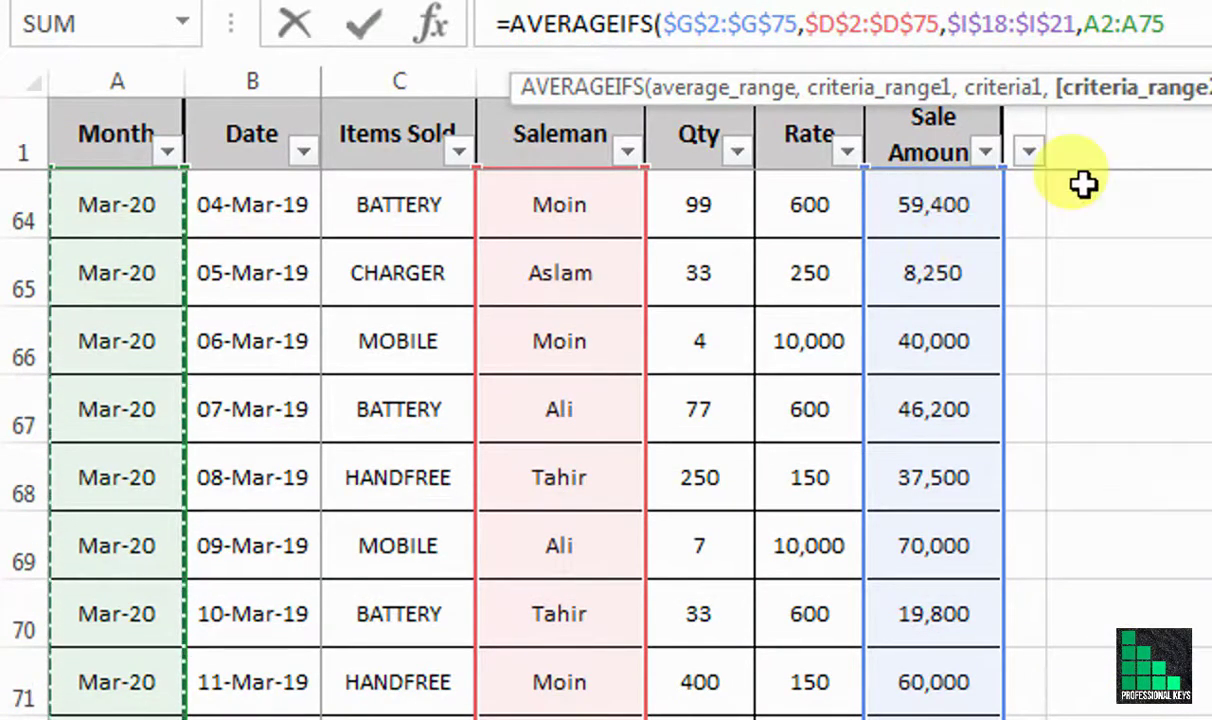
{"action": "key", "text": "F4"}
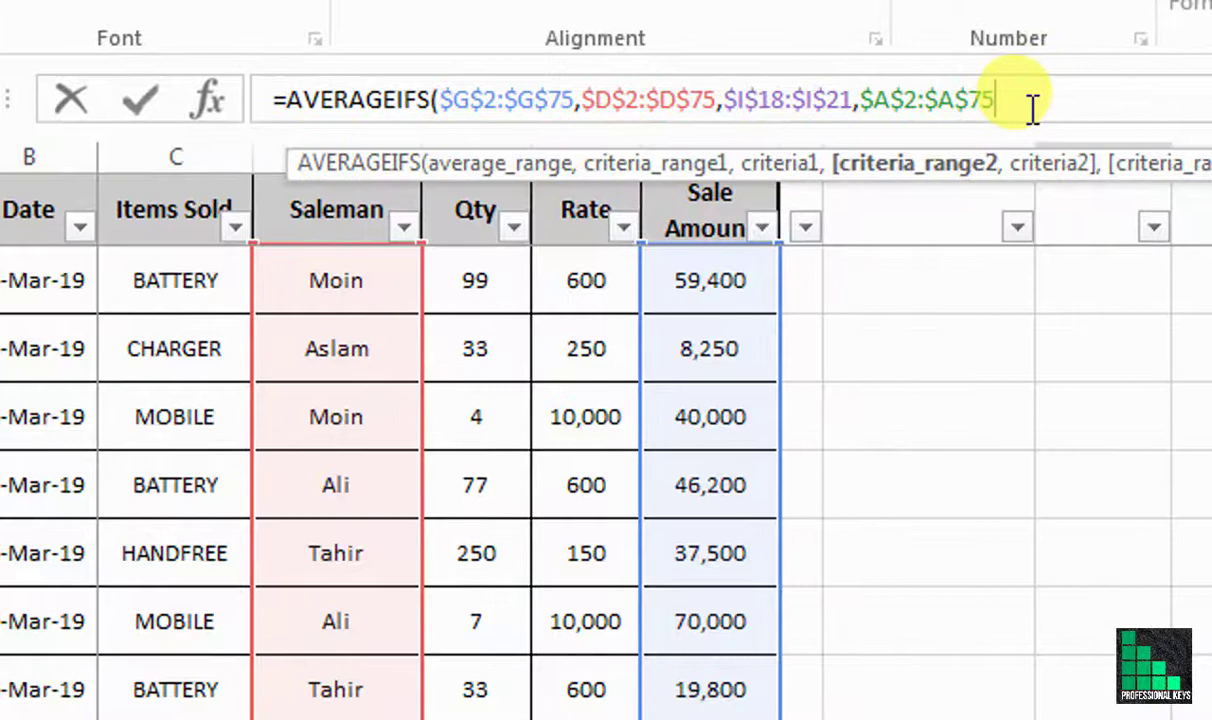
{"action": "type", "text": ","}
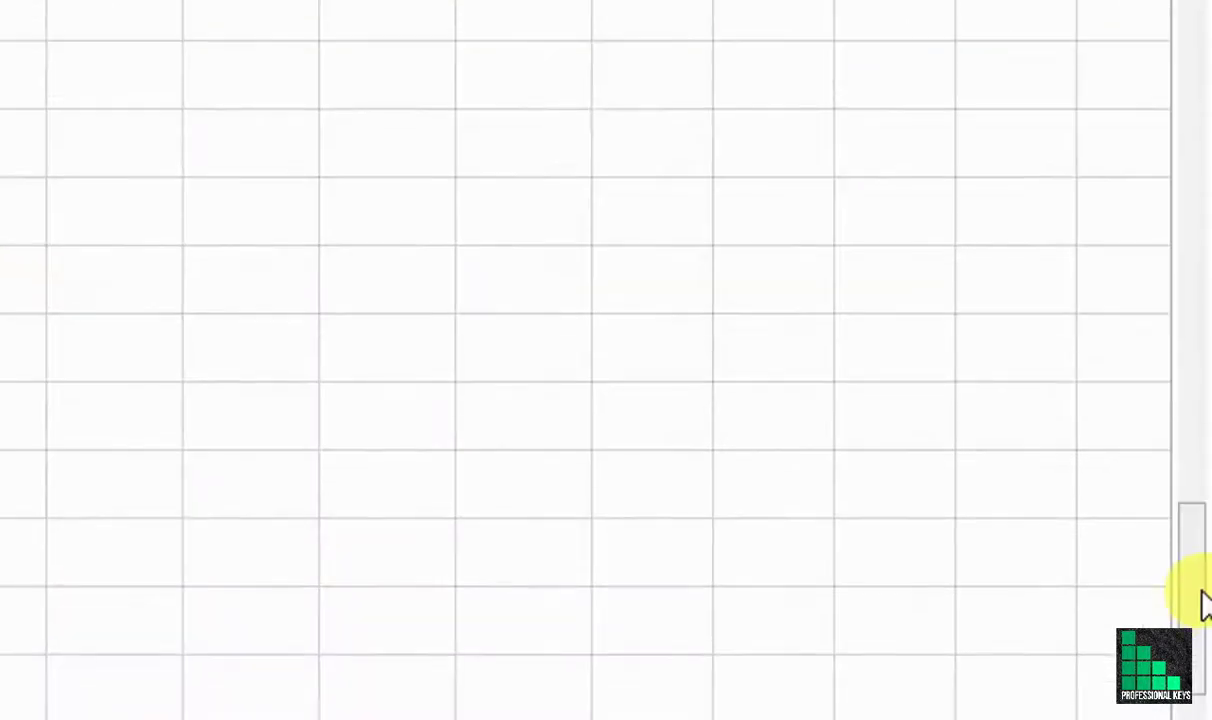
{"action": "mouse_move", "coordinate": [1198, 600]}
{"action": "left_mouse_down"}
{"action": "mouse_move", "coordinate": [1180, 145]}
{"action": "mouse_move", "coordinate": [1190, 122]}
{"action": "left_mouse_up"}
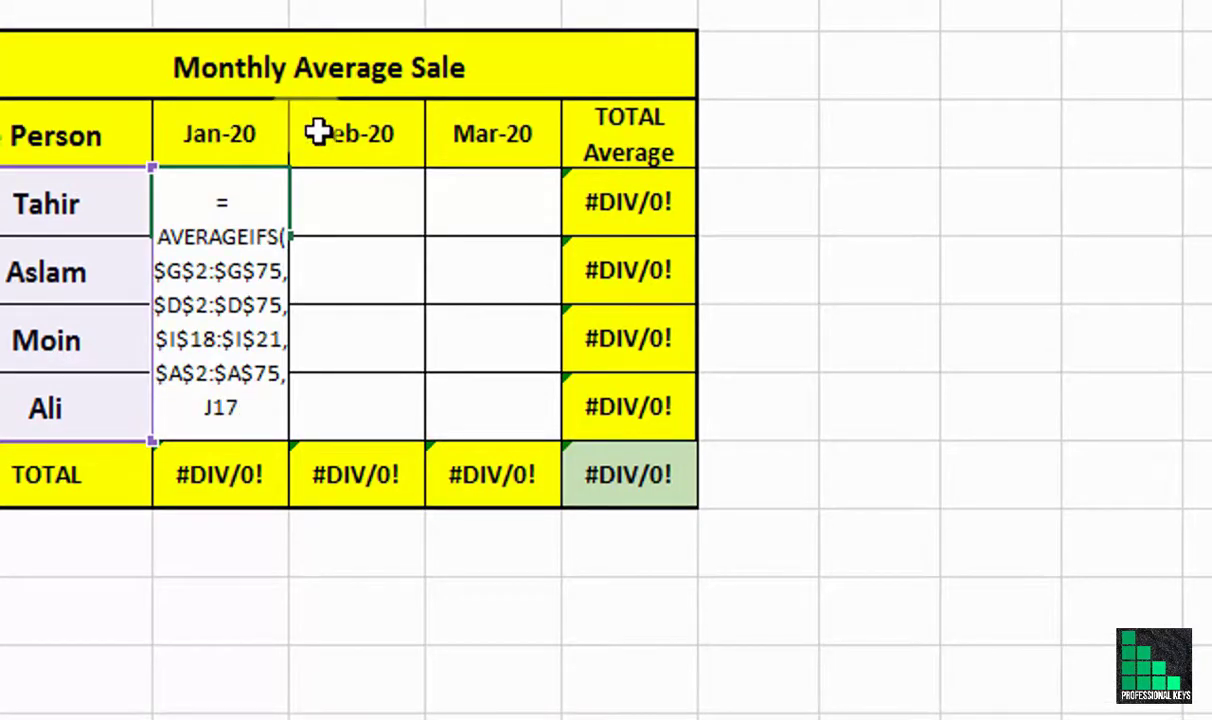
Step: Match it against month headers $J$17:$L$17 and close the formula, returning 58,045
{"action": "left_click_drag", "start_coordinate": [318, 133], "coordinate": [473, 130]}
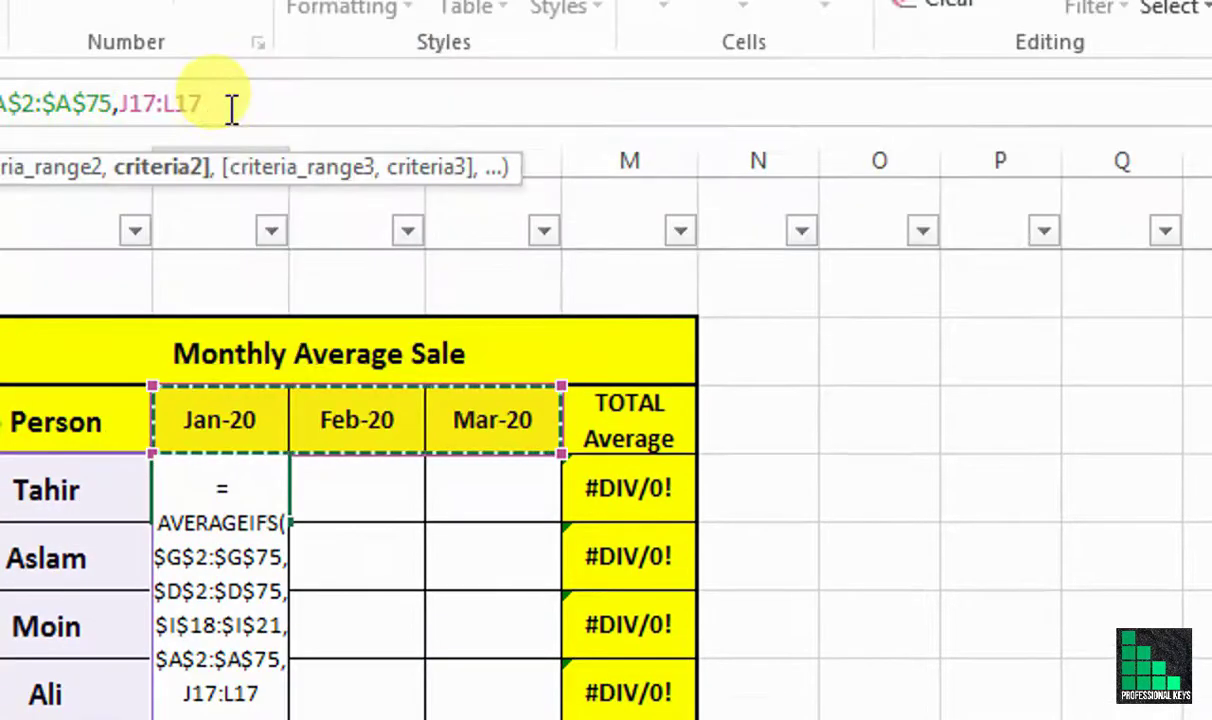
{"action": "key", "text": "F4"}
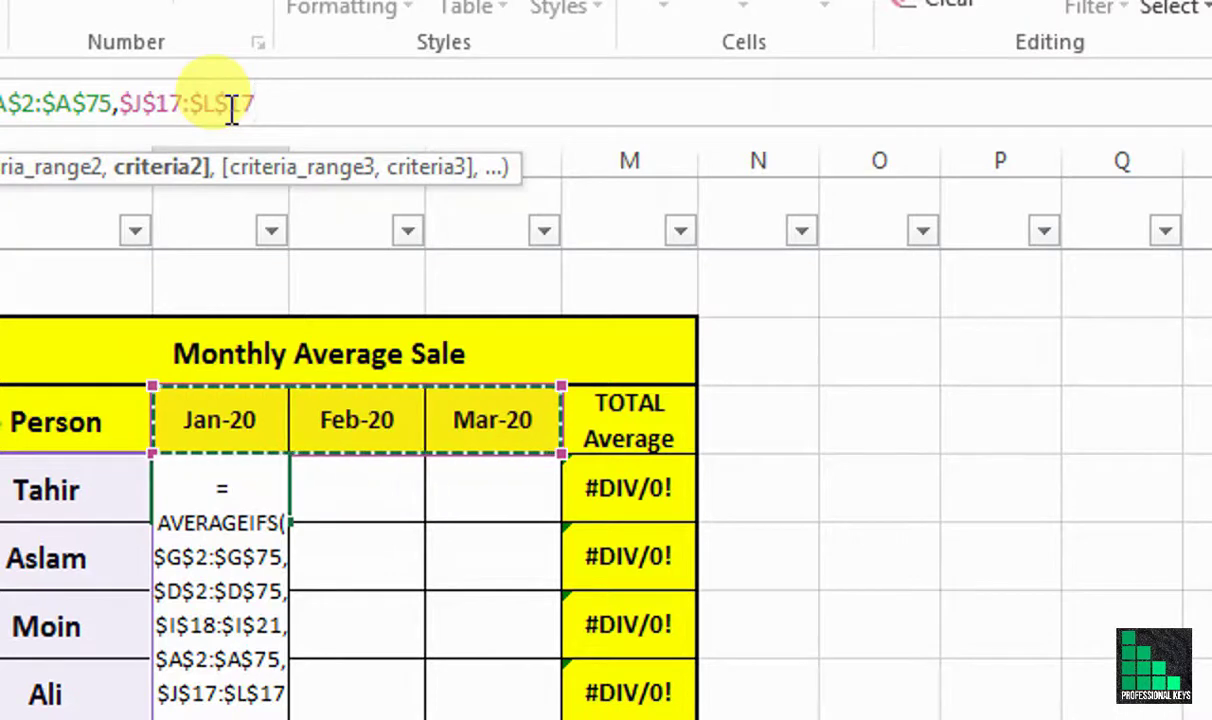
{"action": "type", "text": ","}
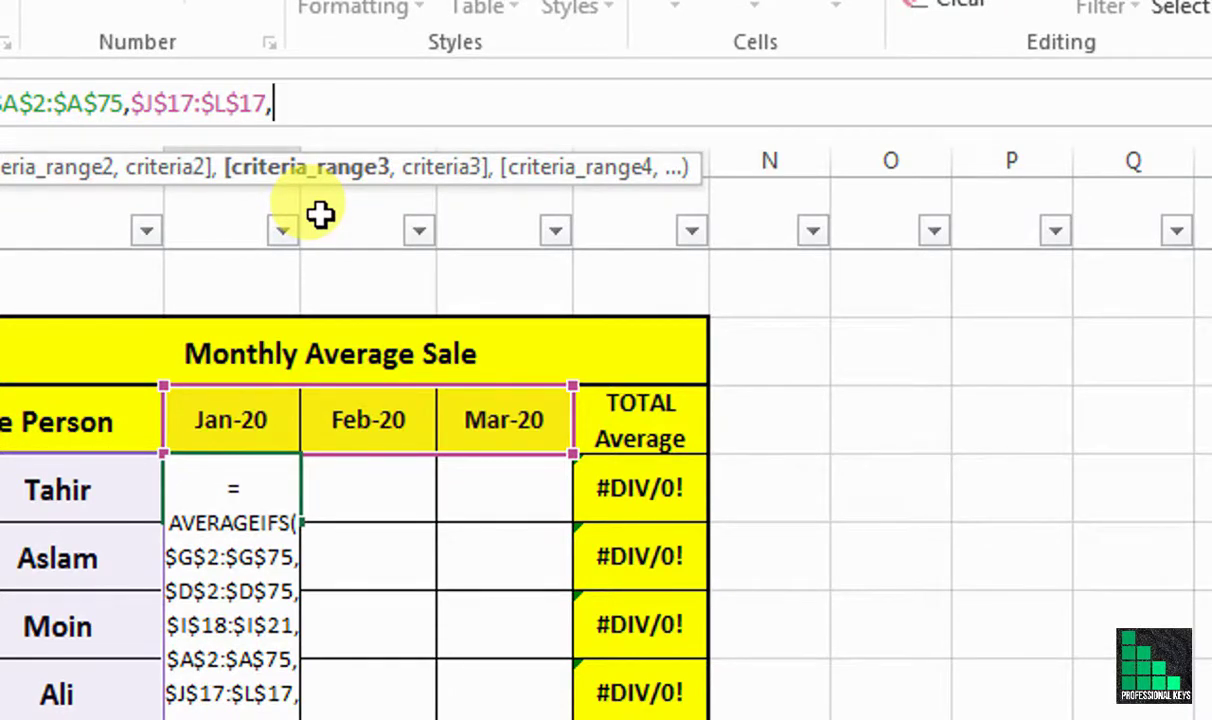
{"action": "key", "text": "BackSpace"}
{"action": "key", "text": "BackSpace"}
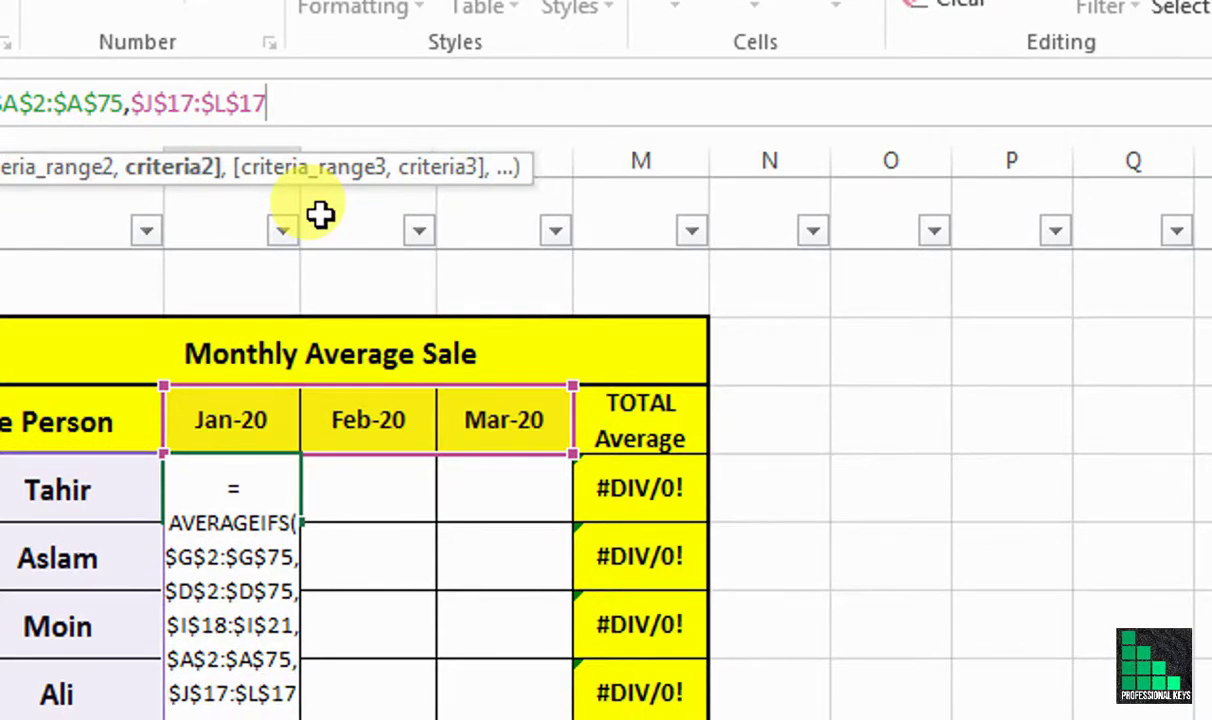
{"action": "type", "text": ")"}
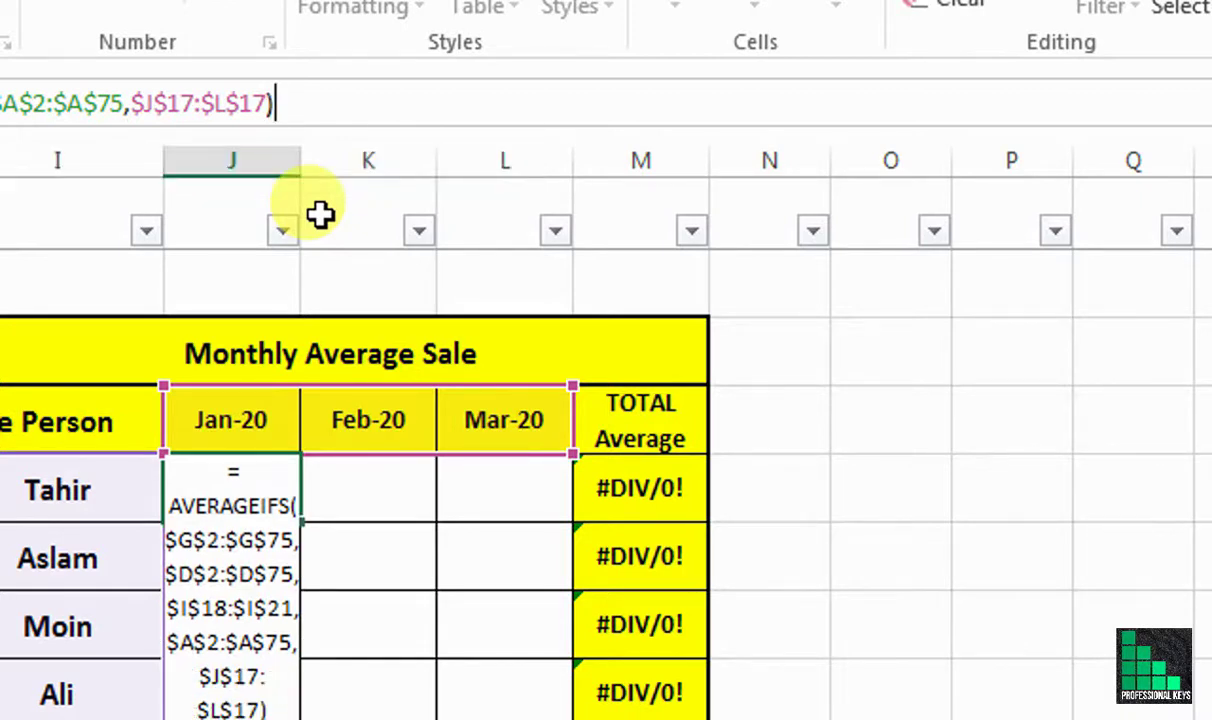
{"action": "key", "text": "Return"}
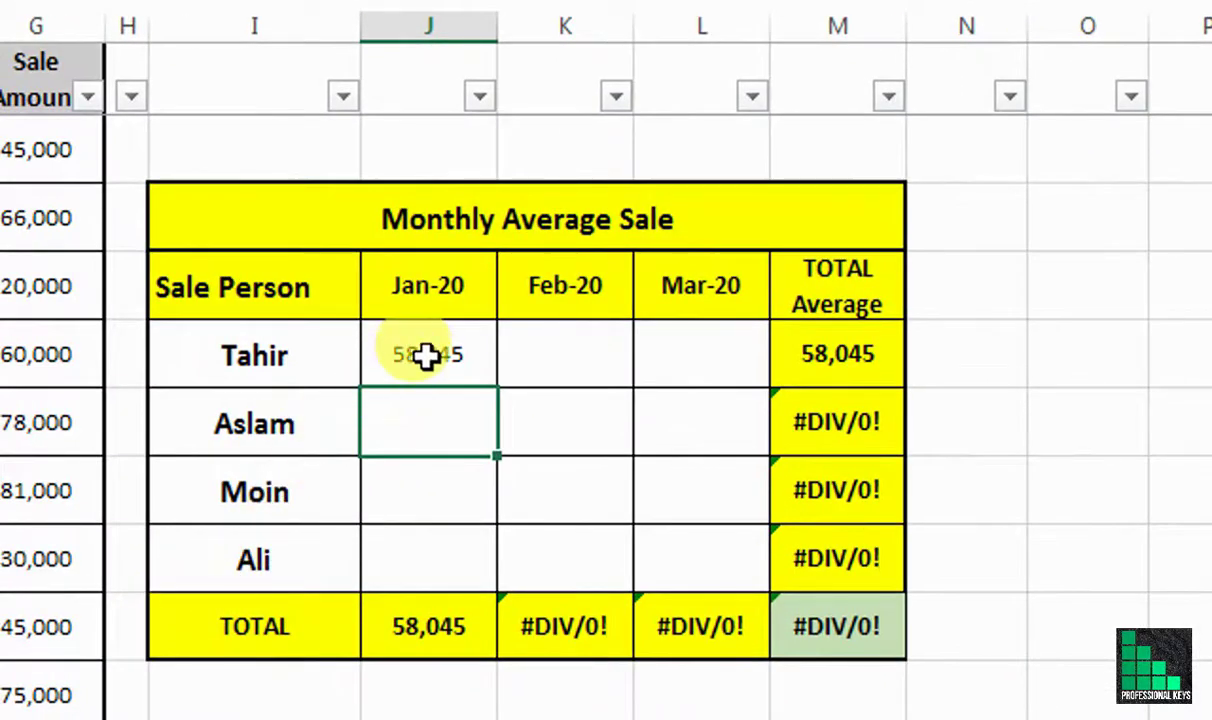
Step: Copy J18's formula and paste it as formulas into J18:L21, giving a TOTAL Average of 51,593
{"action": "left_click", "coordinate": [428, 356]}
{"action": "key", "text": "ctrl+c"}
{"action": "left_click_drag", "start_coordinate": [490, 375], "coordinate": [690, 533]}
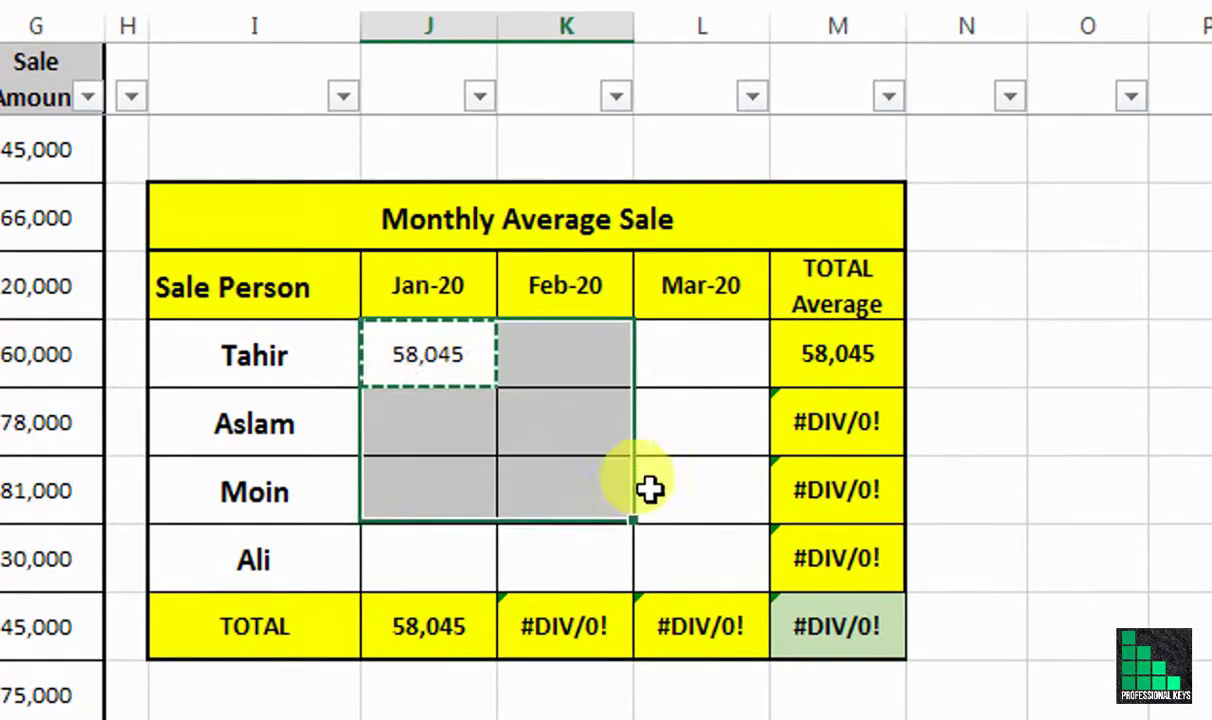
{"action": "right_click", "coordinate": [690, 533]}
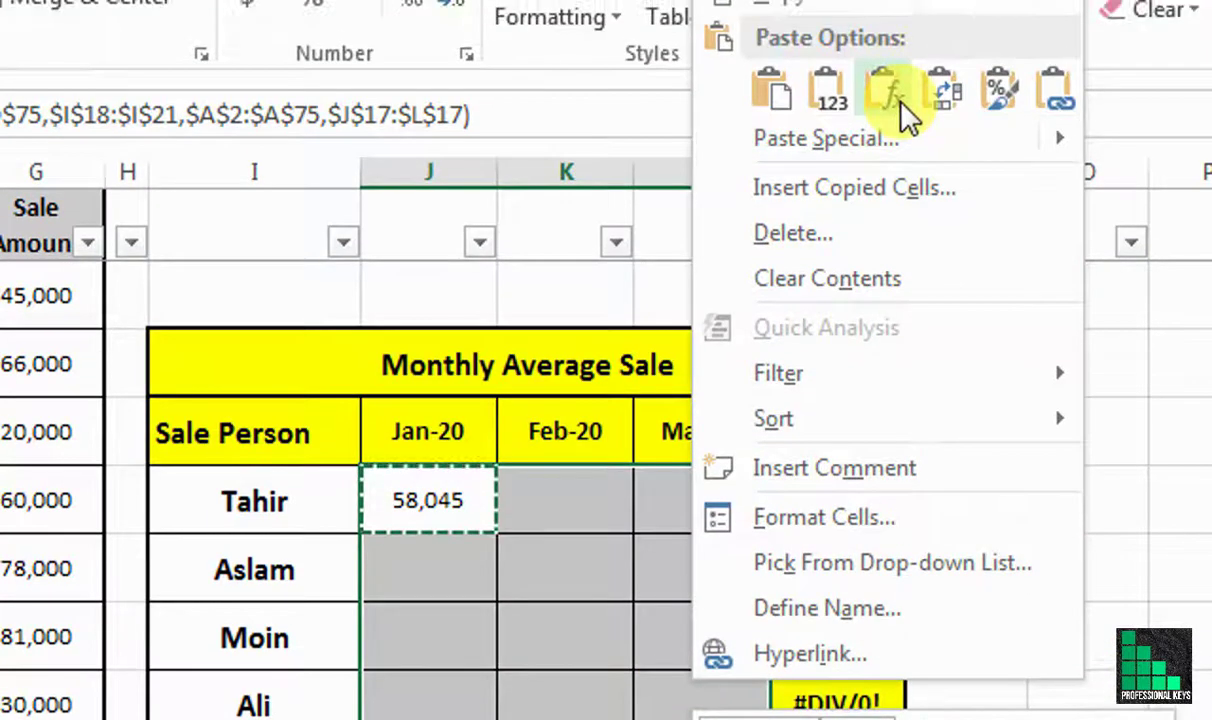
{"action": "left_click", "coordinate": [900, 100]}
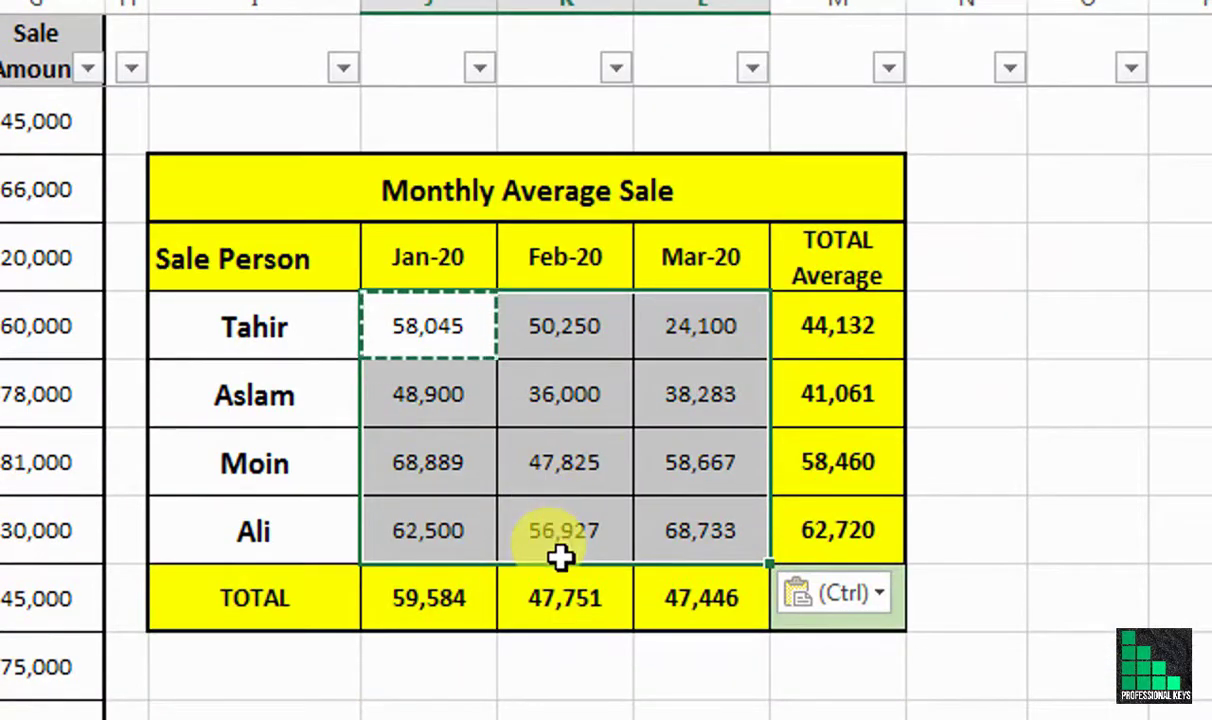
{"action": "key", "text": "Escape"}
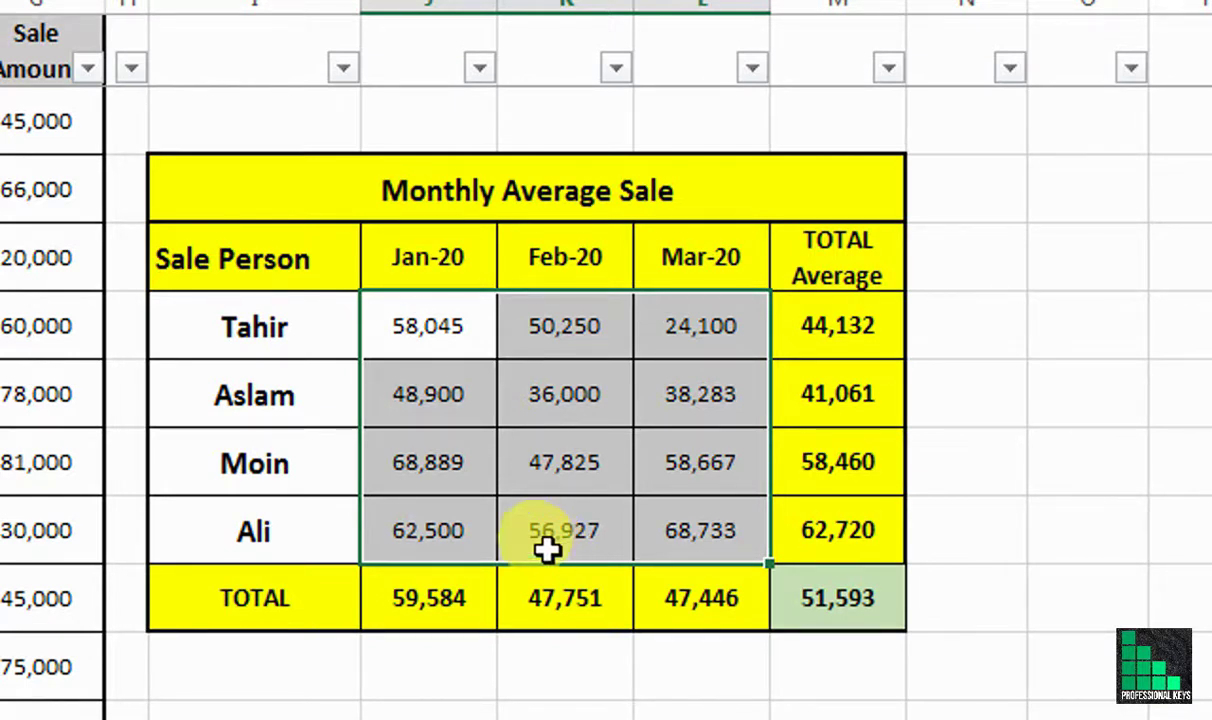
{"action": "left_click", "coordinate": [458, 345]}
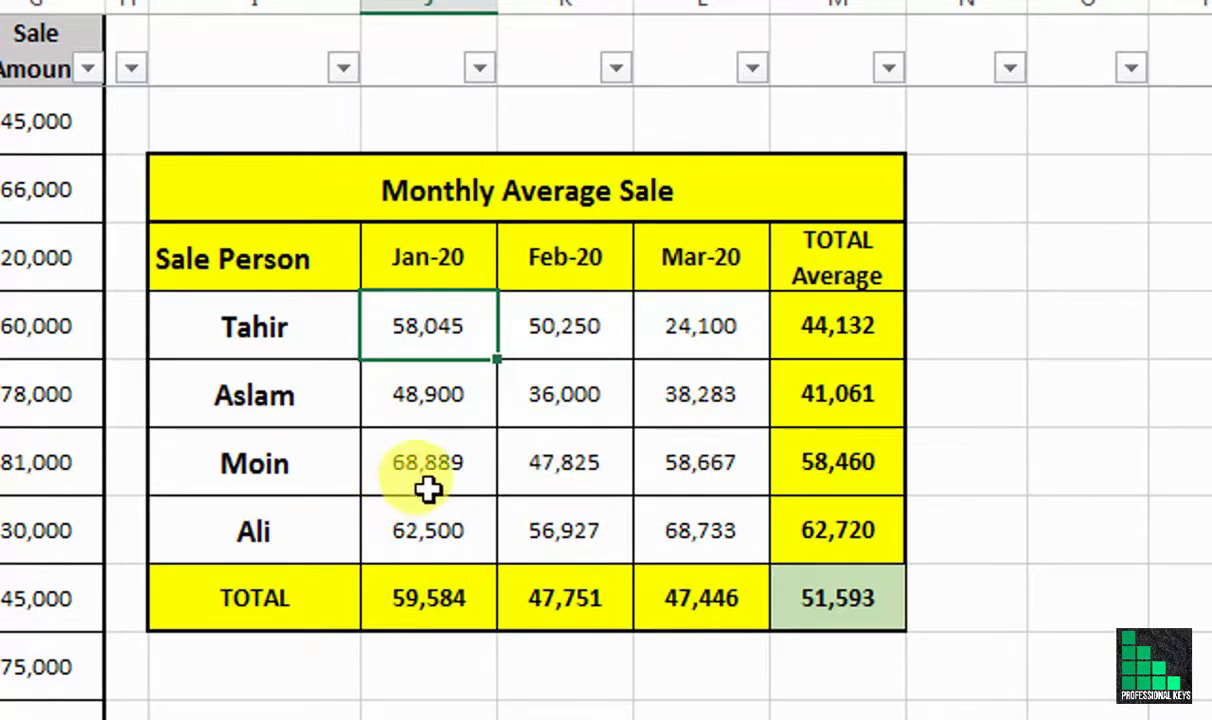
{"action": "left_click", "coordinate": [468, 475]}
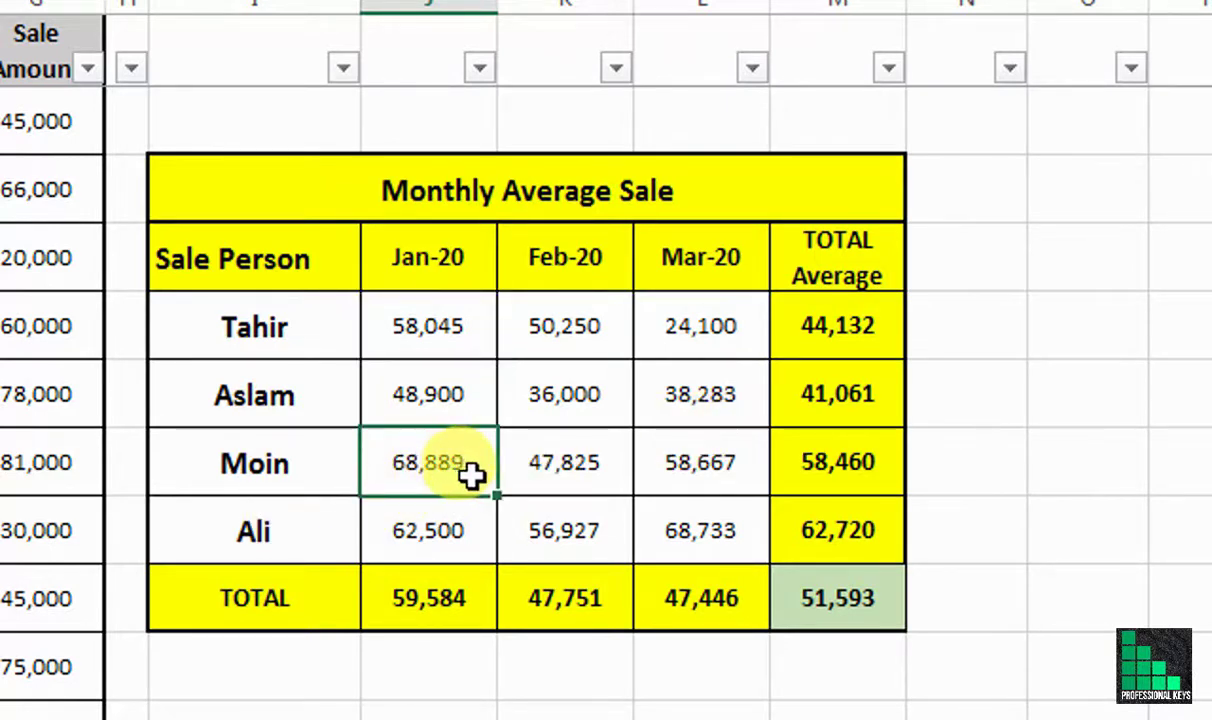
{"action": "left_click", "coordinate": [618, 473]}
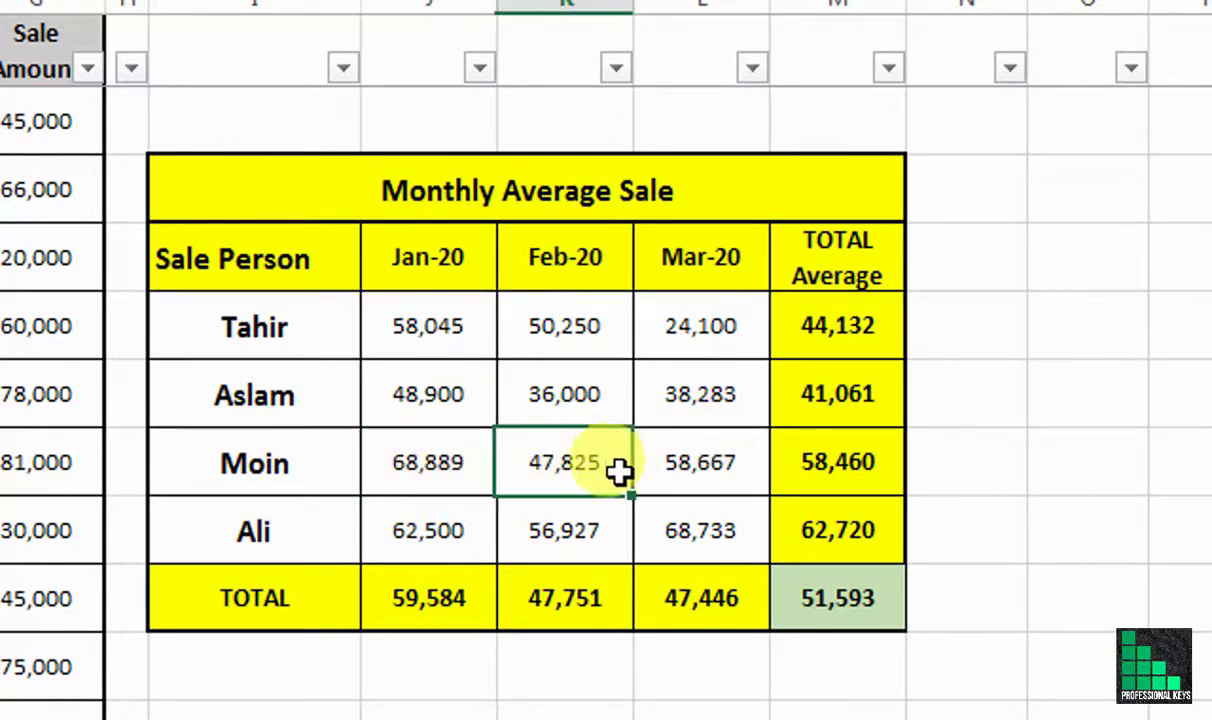
{"action": "left_click", "coordinate": [738, 477]}
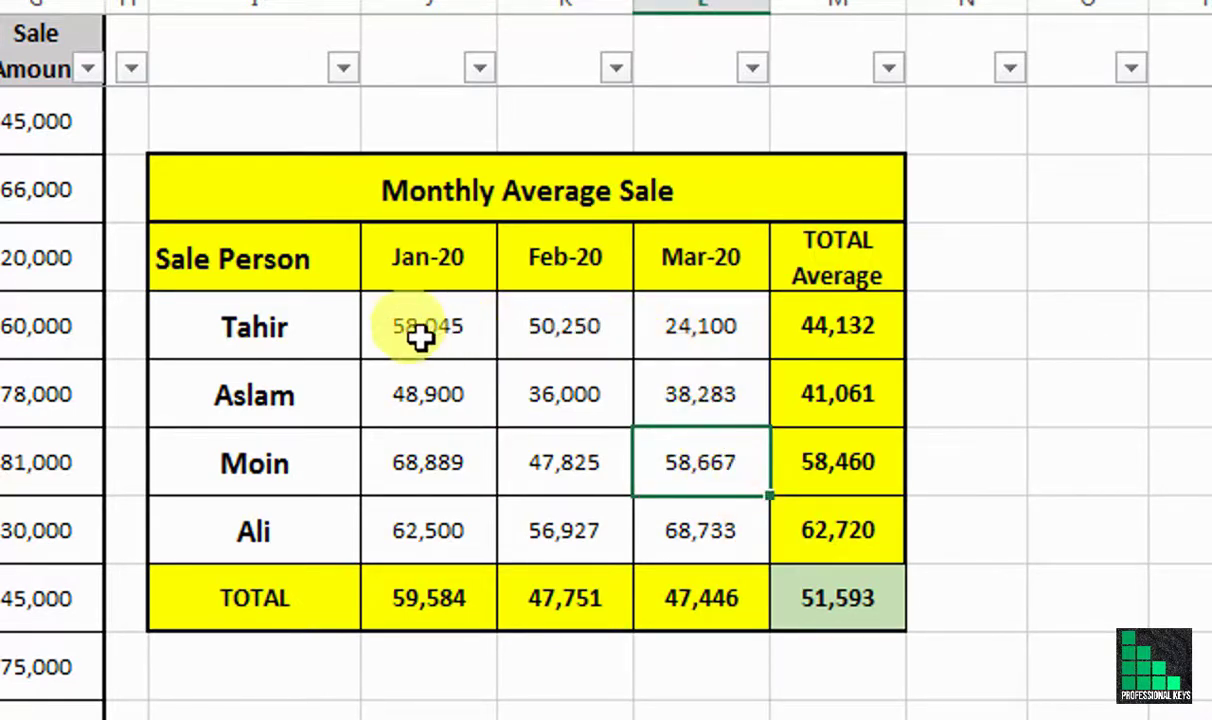
{"action": "left_click", "coordinate": [330, 332]}
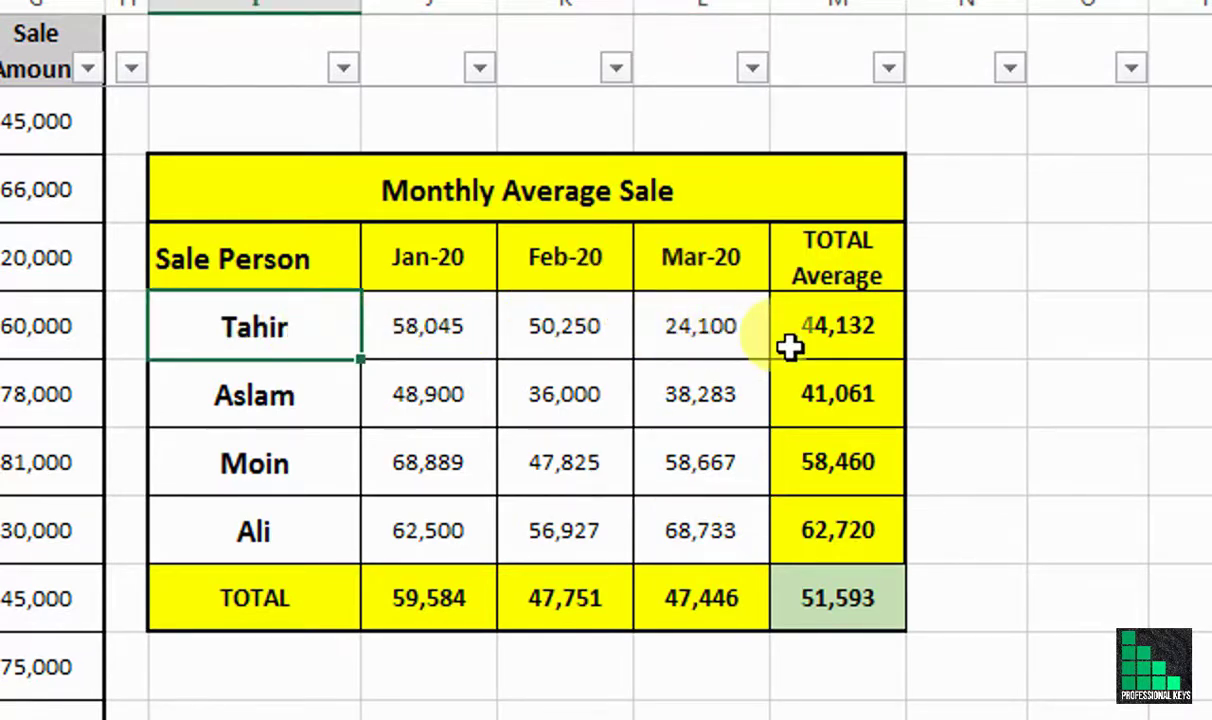
{"action": "left_click", "coordinate": [878, 338]}
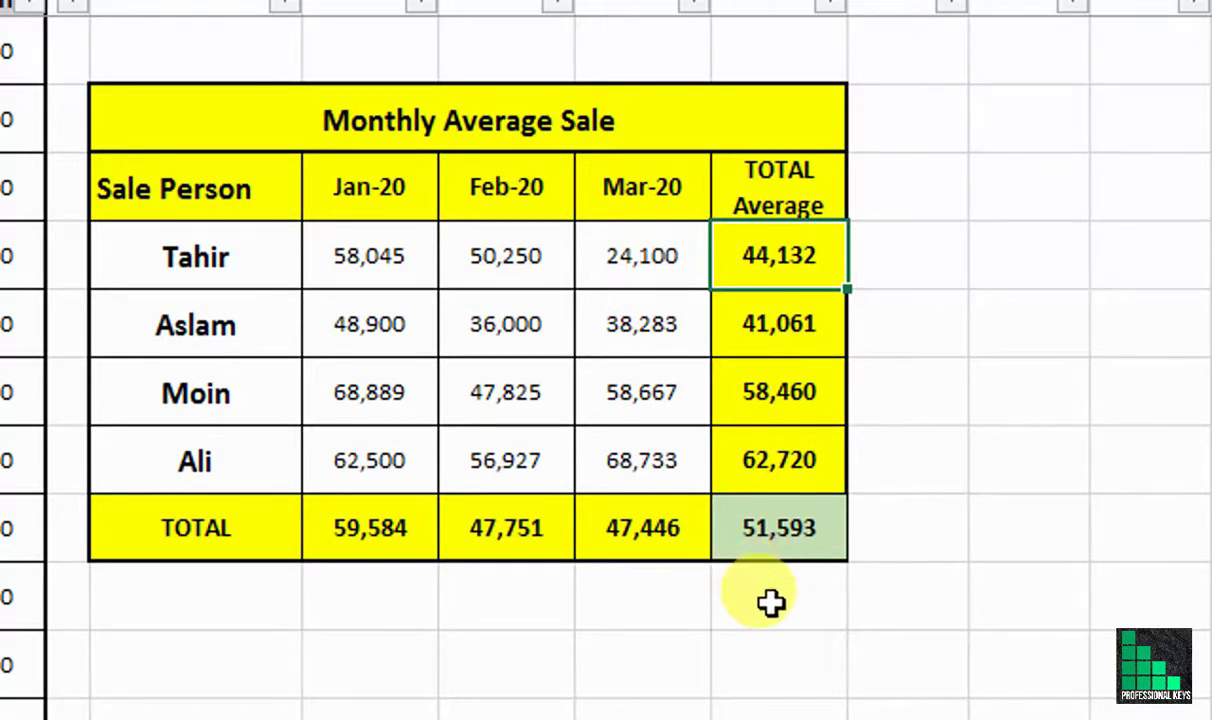
{"action": "left_click", "coordinate": [772, 602]}
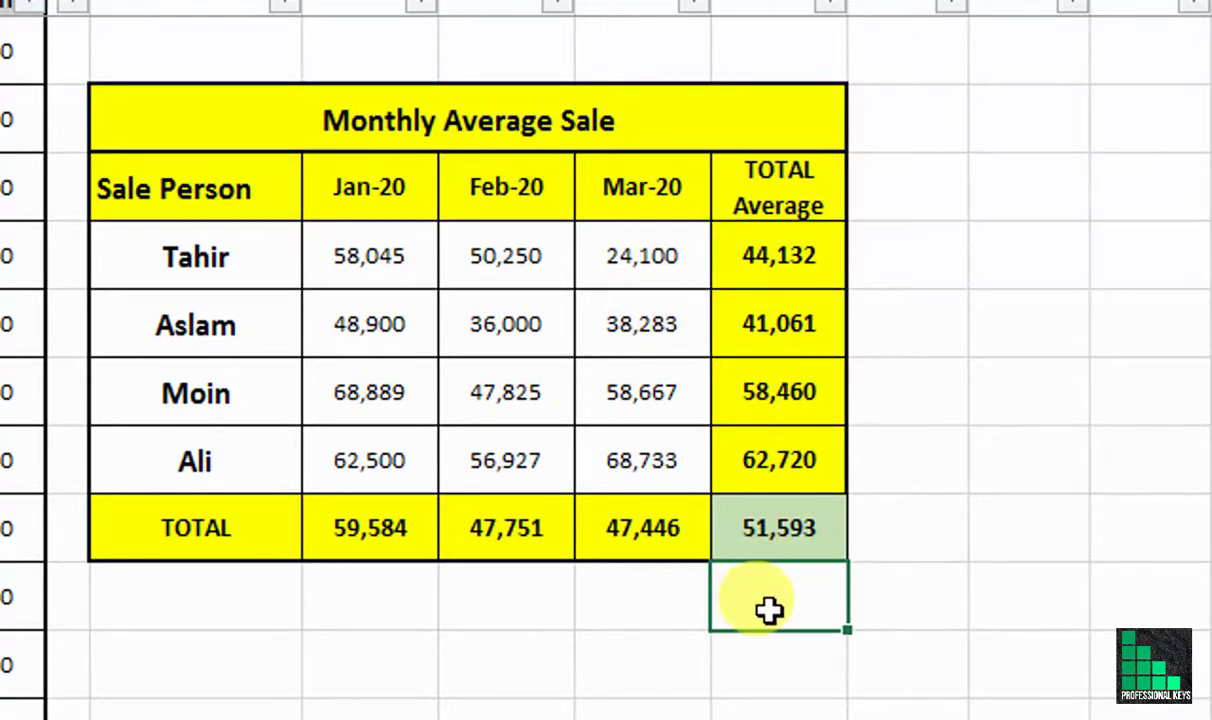